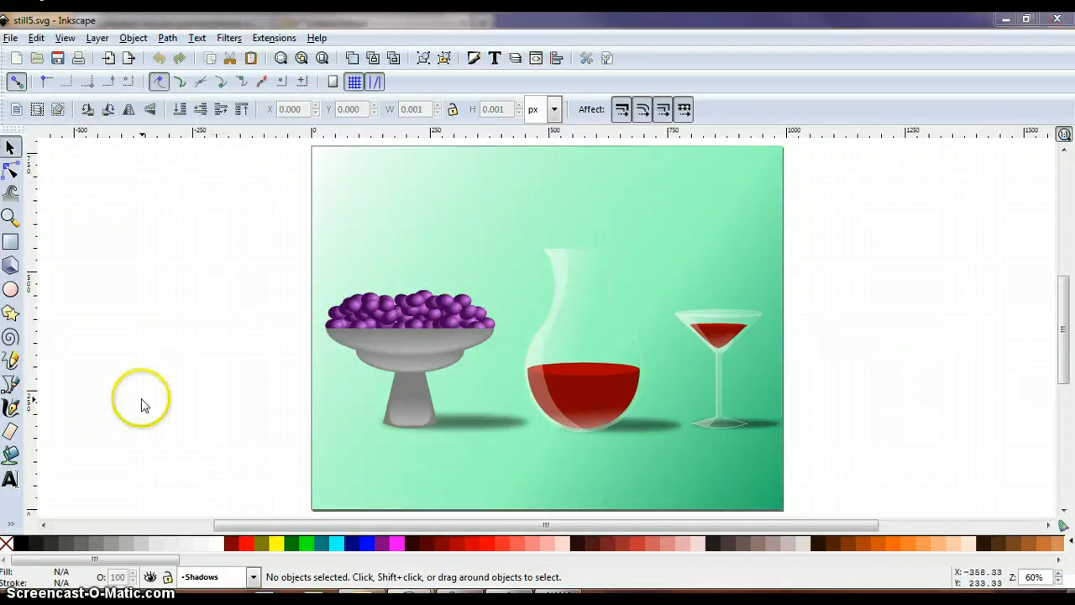
# - Save the drawing under the new name still6 in the Section 6 Assignments folder as an Inkscape SVG
pyautogui.click(12, 38)
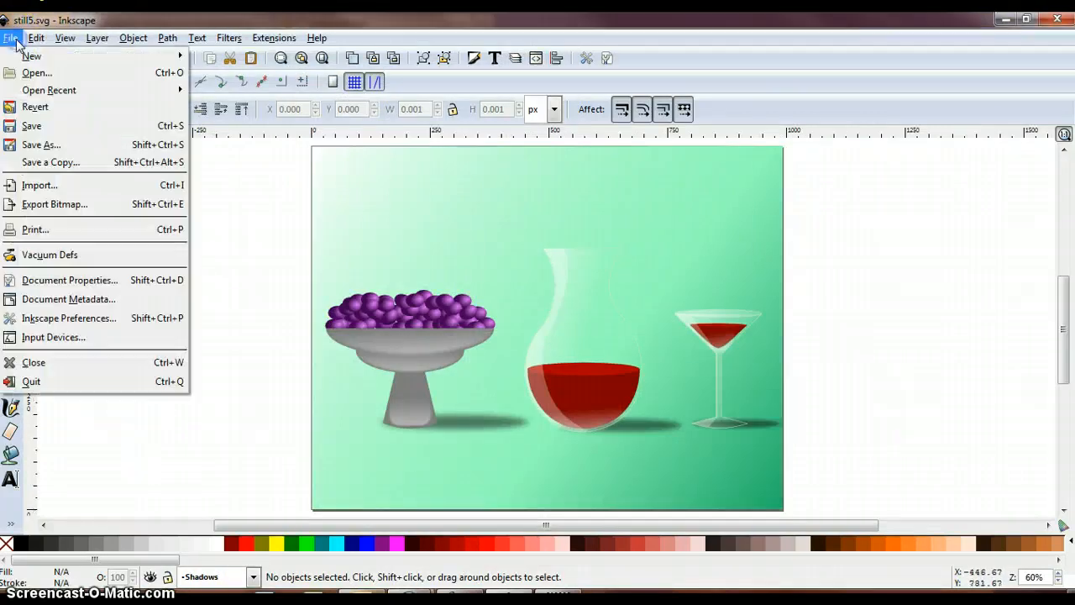
pyautogui.click(59, 143)
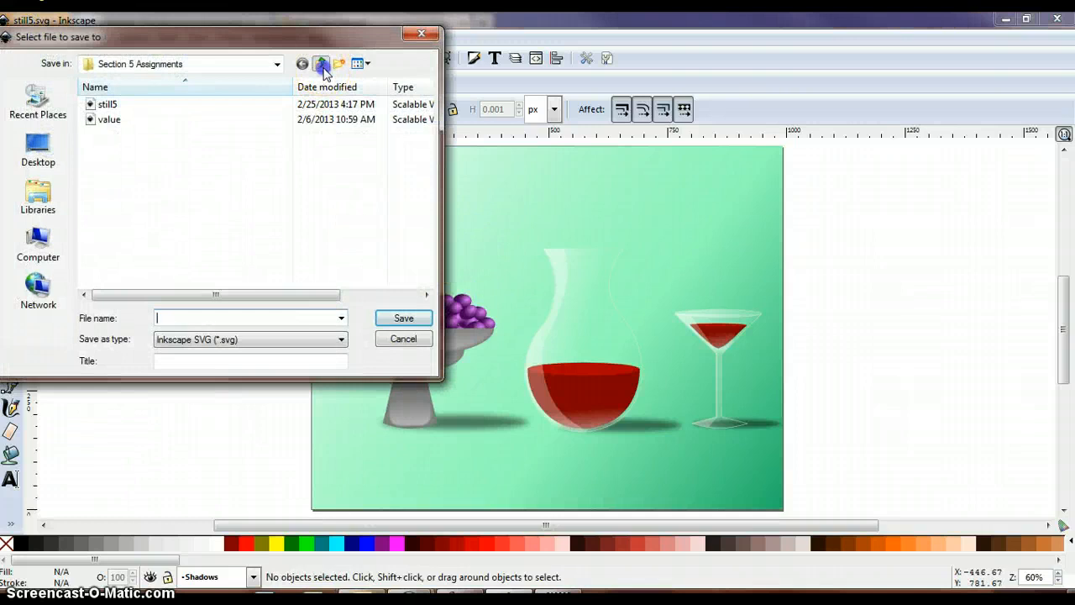
pyautogui.click(320, 64)
pyautogui.doubleClick(162, 228)
pyautogui.click(201, 322)
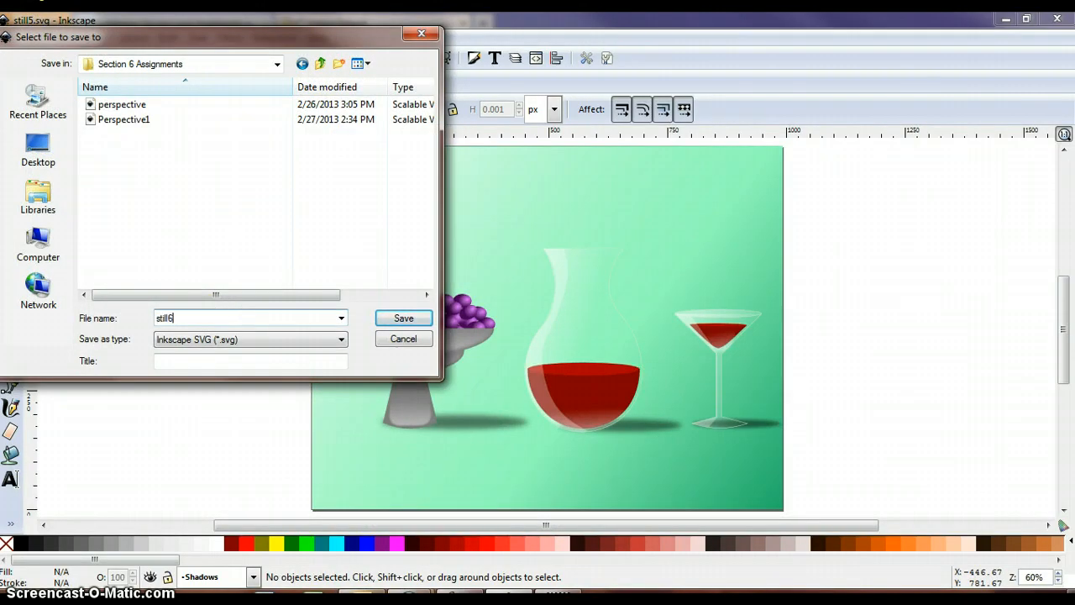
pyautogui.press('Return')
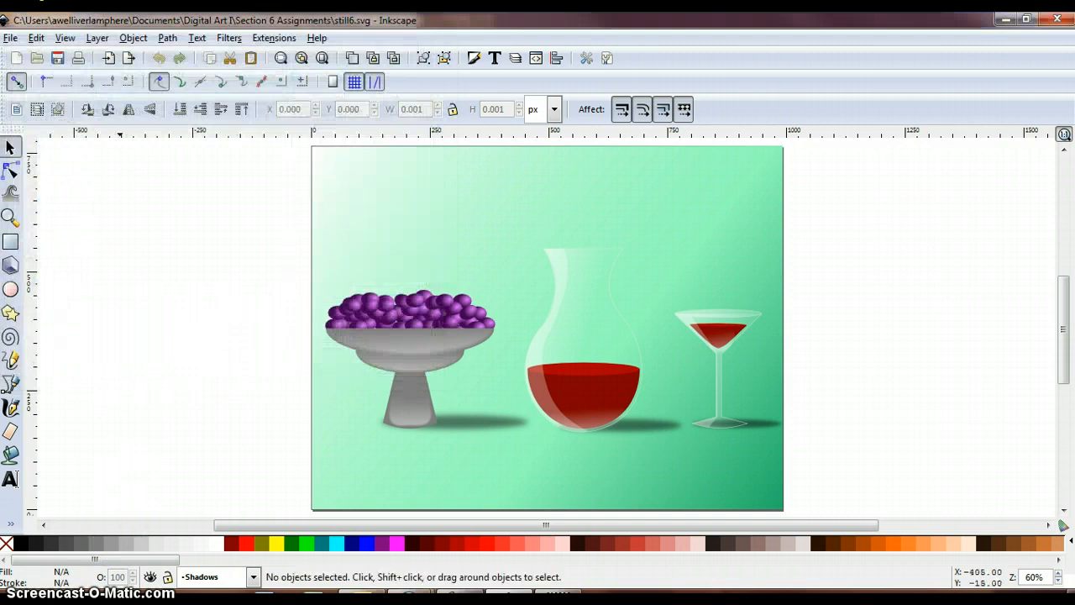
# - Display the list of layers and lock the Decanter, Glass, Shadows and Background layers
pyautogui.click(98, 38)
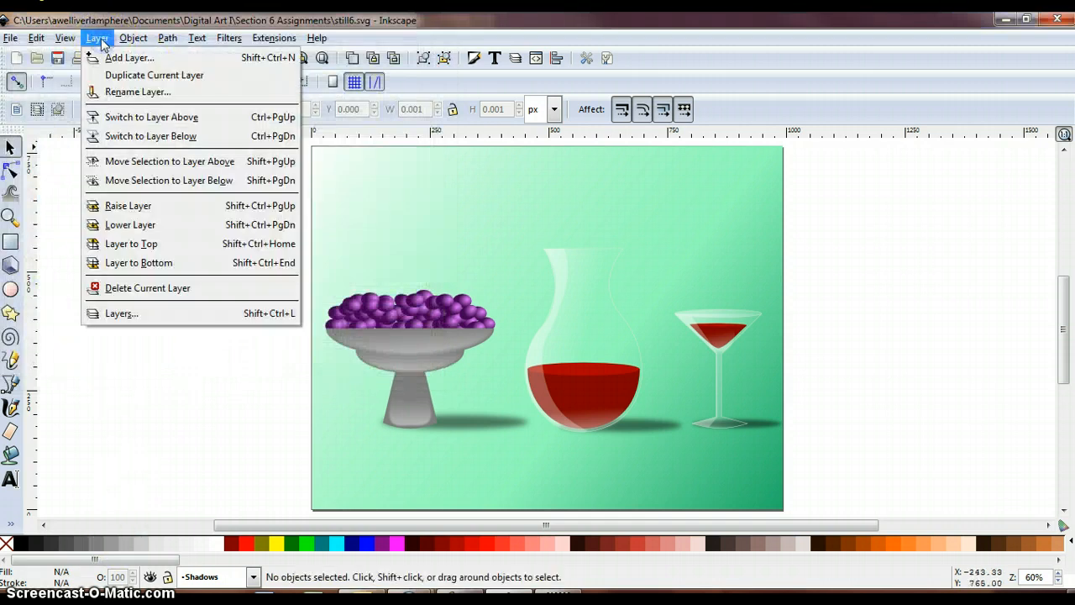
pyautogui.click(98, 38)
pyautogui.click(98, 38)
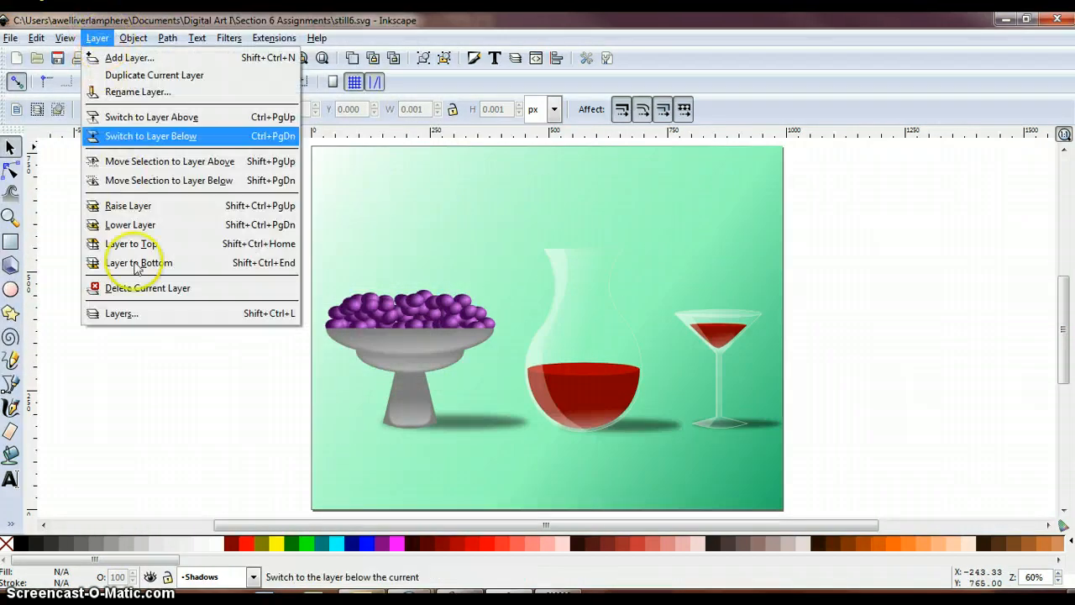
pyautogui.click(147, 314)
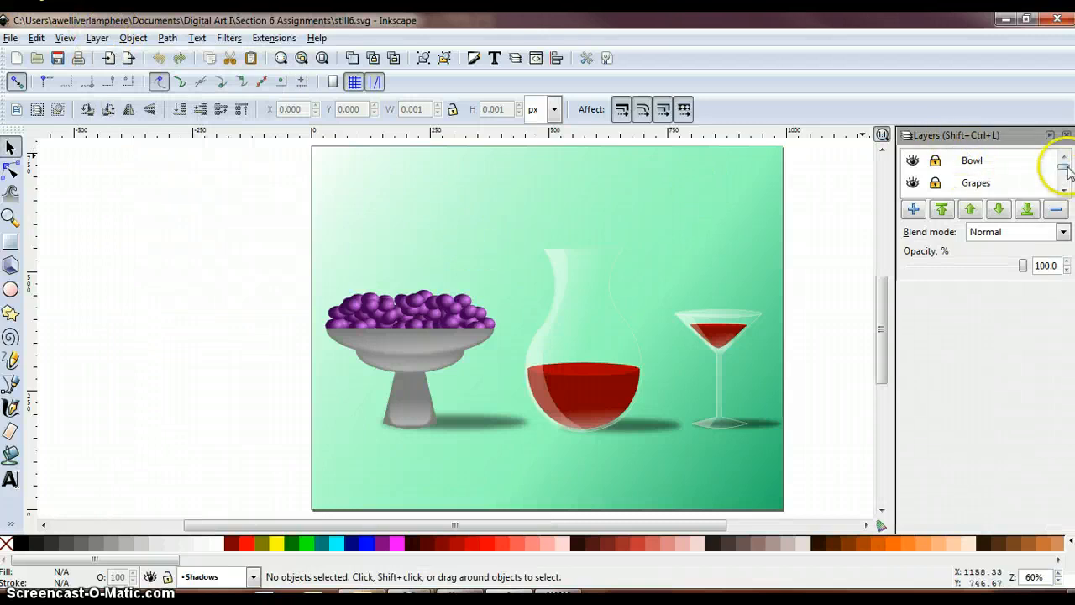
pyautogui.moveTo(1066, 167); pyautogui.dragTo(1066, 173)
pyautogui.click(934, 174)
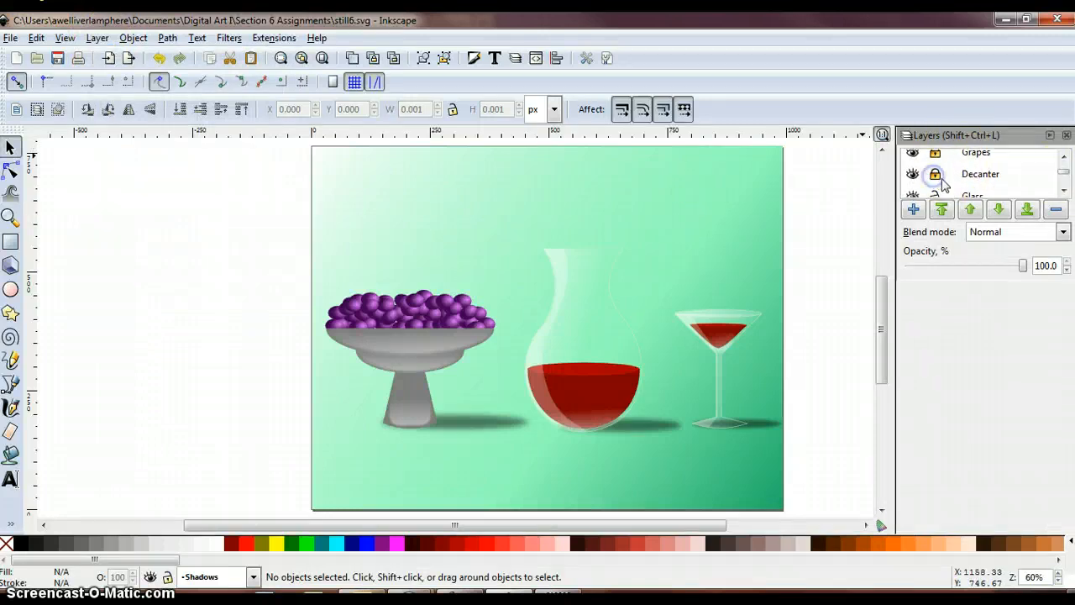
pyautogui.scroll(-2, 940, 181)
pyautogui.click(935, 180)
pyautogui.scroll(-1, 940, 183)
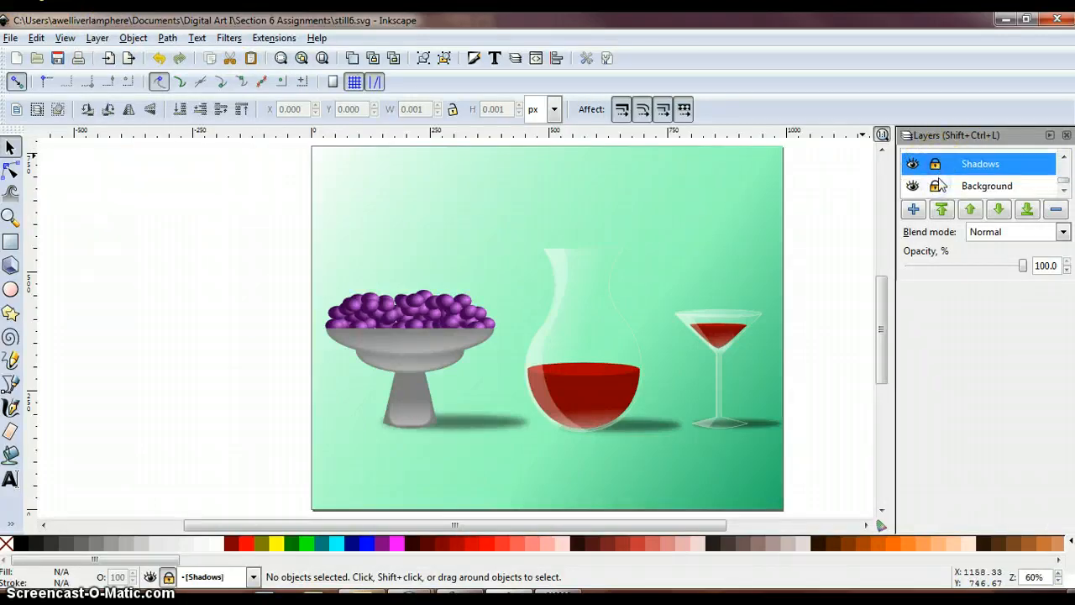
pyautogui.click(936, 185)
# - Add a new layer named Table directly above the Background layer
pyautogui.click(985, 188)
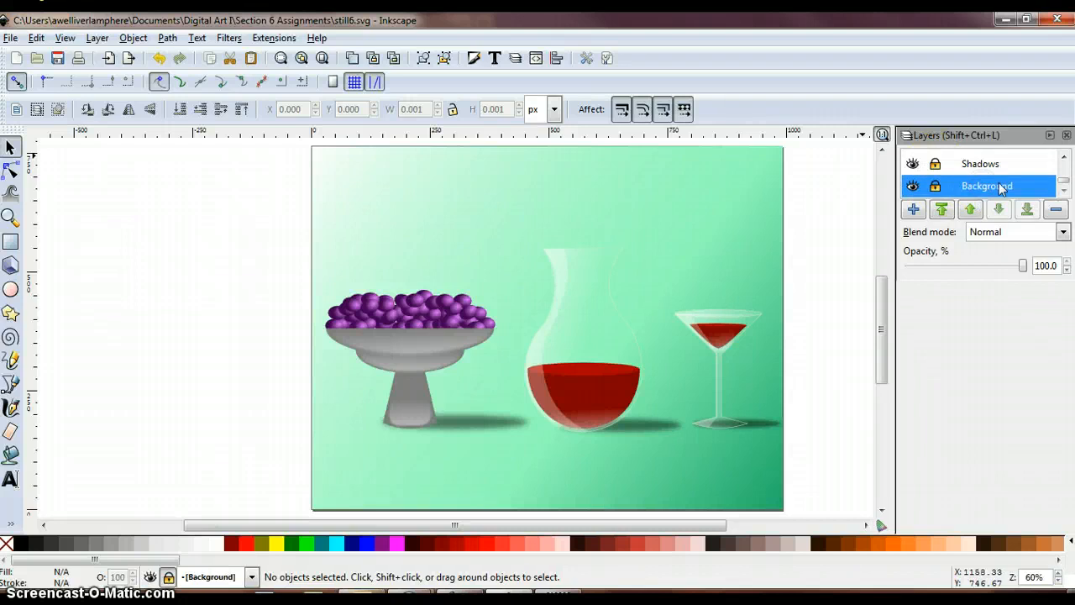
pyautogui.click(913, 208)
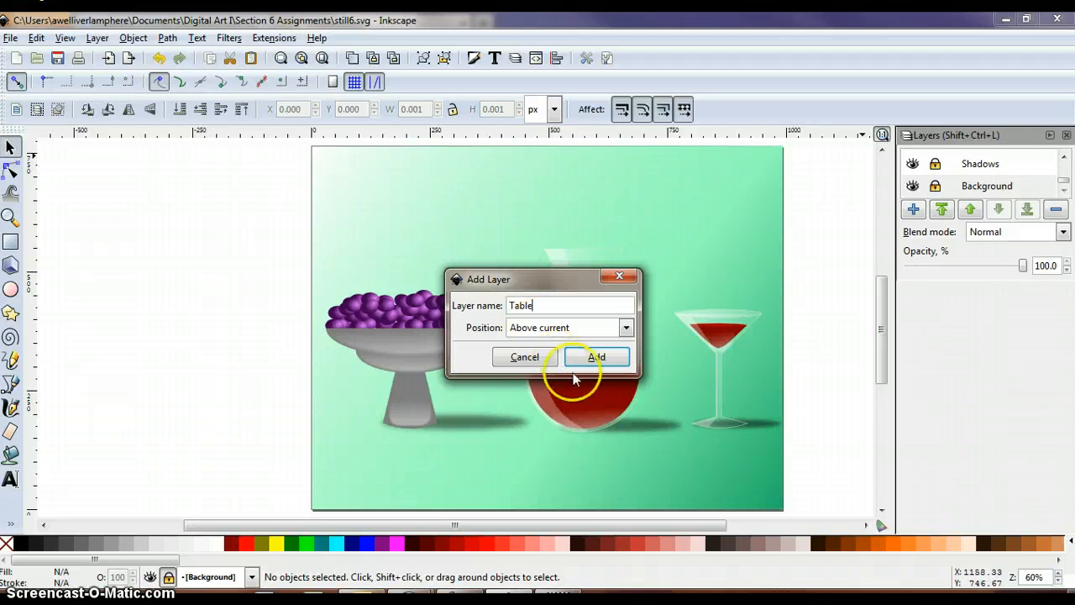
pyautogui.click(600, 356)
pyautogui.click(1064, 191)
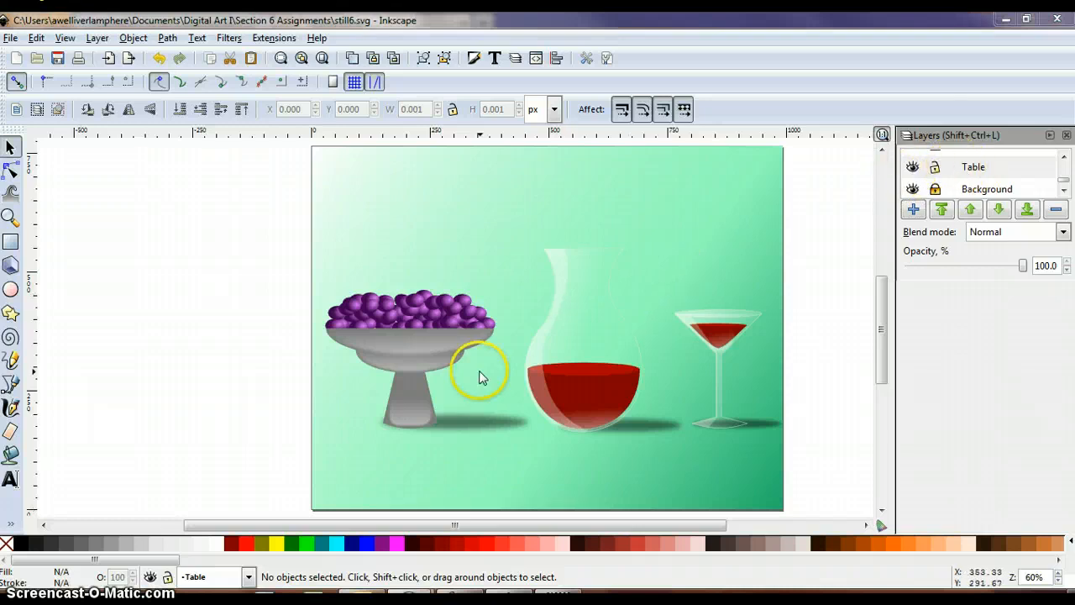
# - Draw a rectangle about 1055 px wide and 85 px high across the page's lower edge, overhanging both sides
pyautogui.click(10, 243)
pyautogui.scroll(-1, 300, 451)
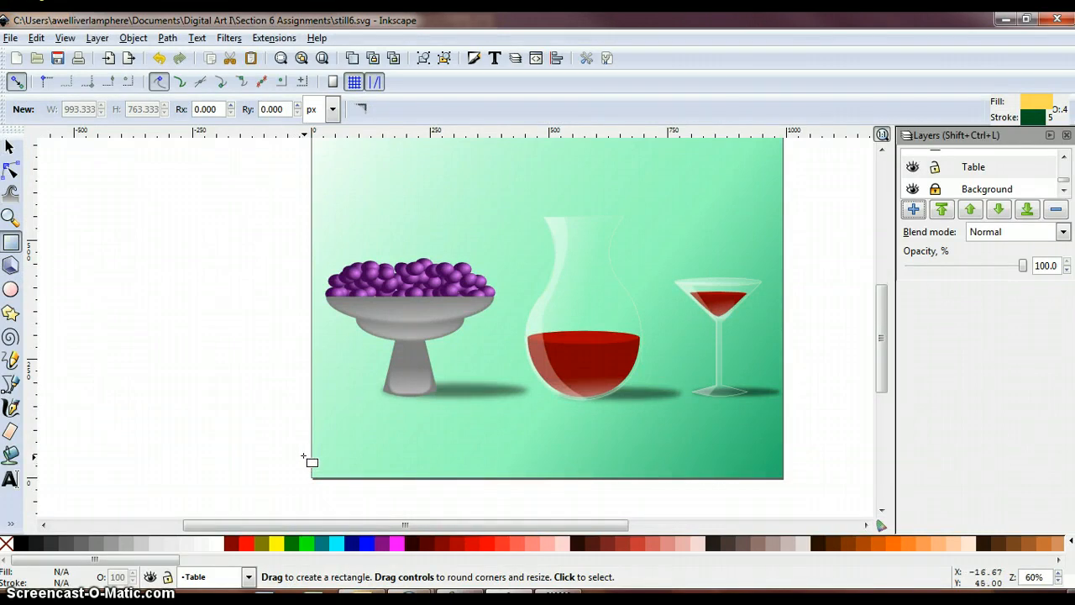
pyautogui.moveTo(298, 454); pyautogui.dragTo(799, 495)
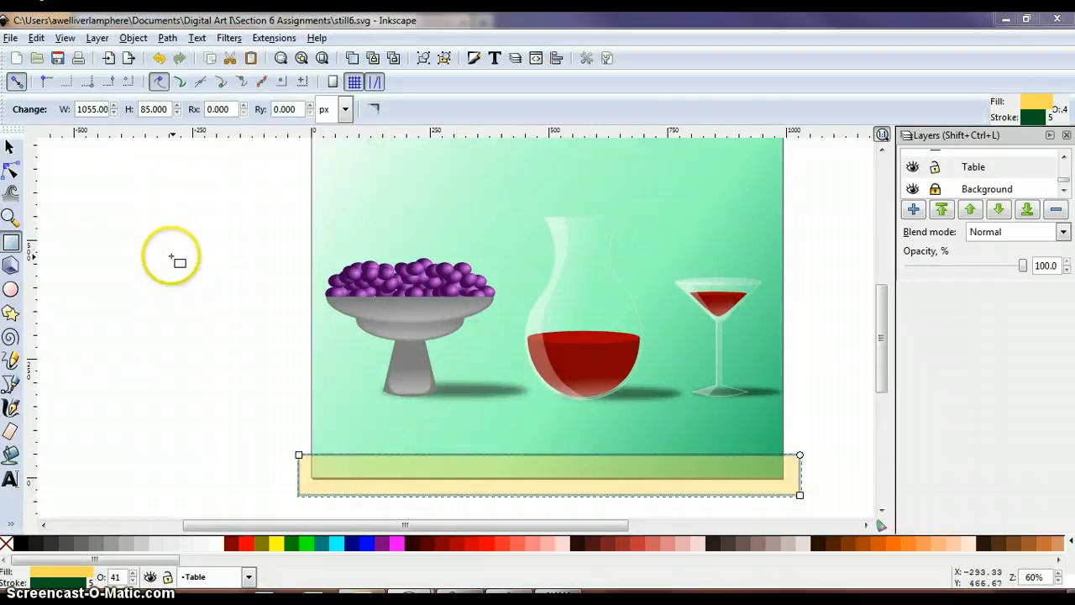
# - Align the rectangle relative to the page, centred horizontally with its bottom edge on the page's bottom edge
pyautogui.click(133, 38)
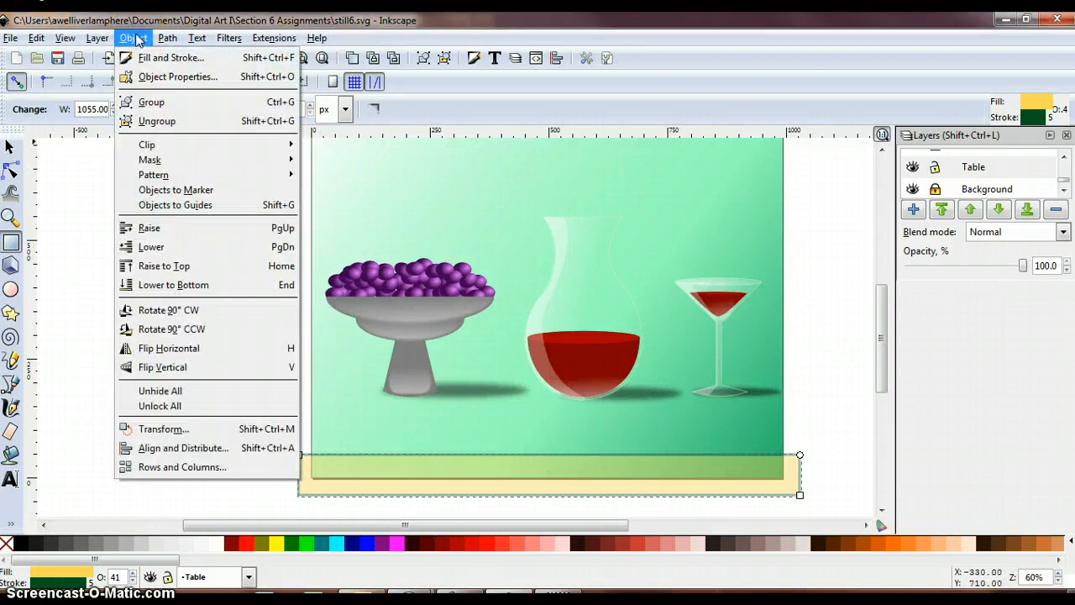
pyautogui.click(178, 451)
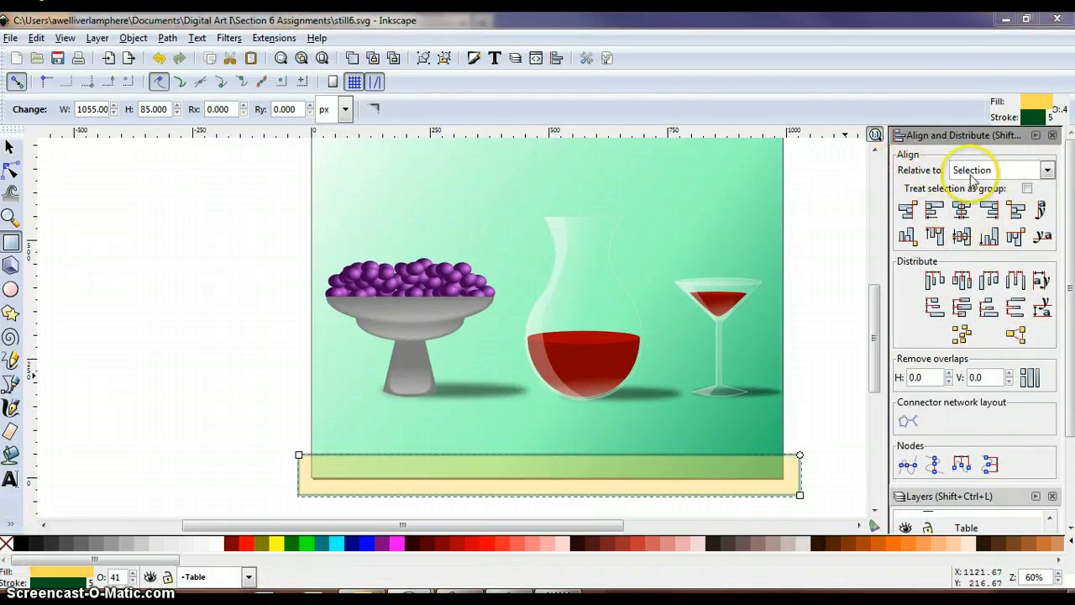
pyautogui.click(1047, 171)
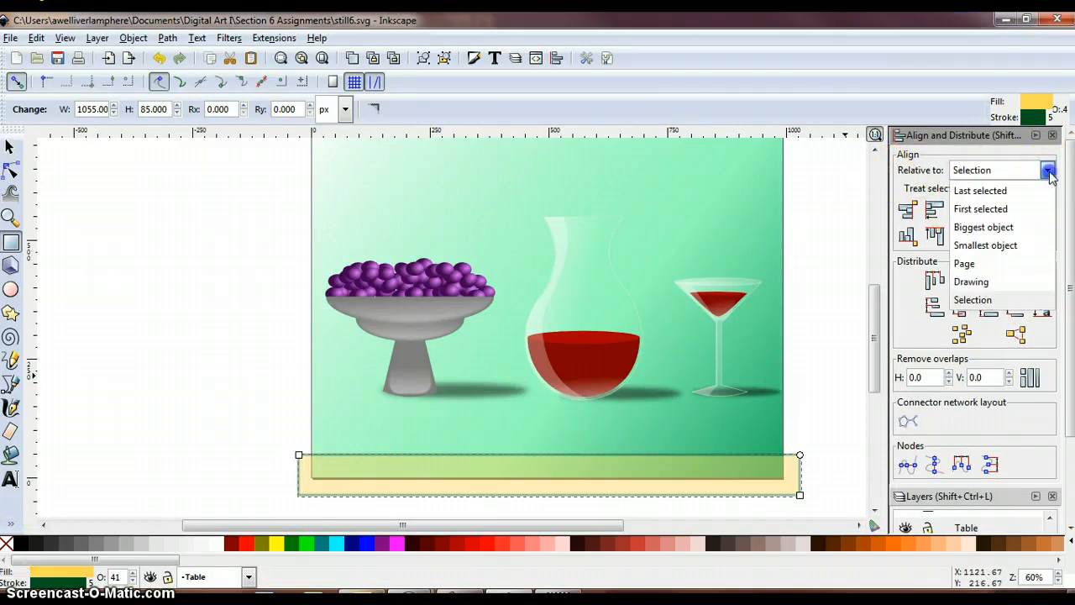
pyautogui.click(976, 265)
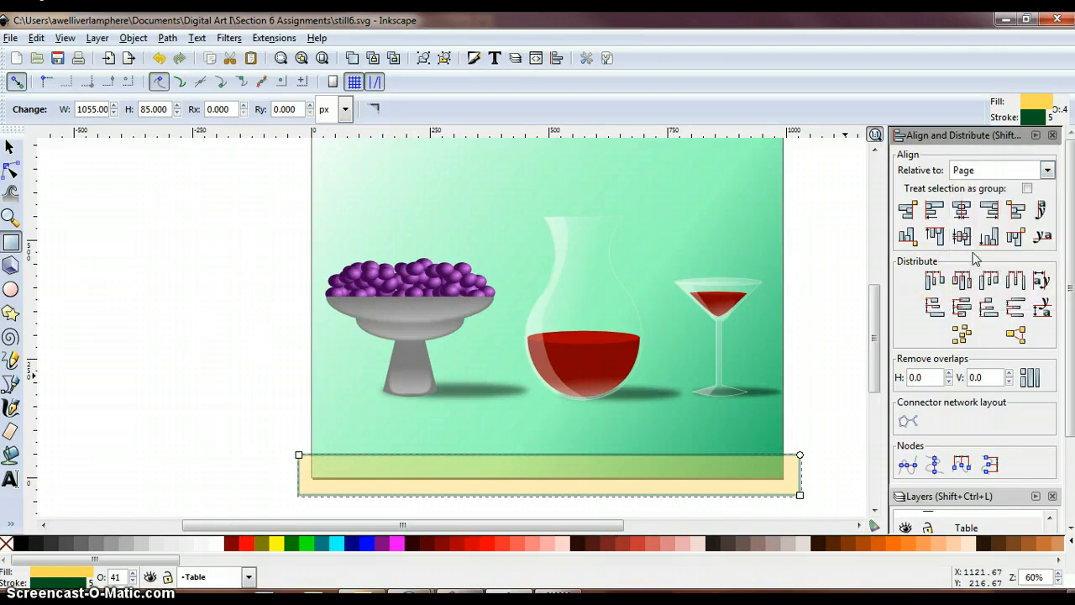
pyautogui.click(964, 215)
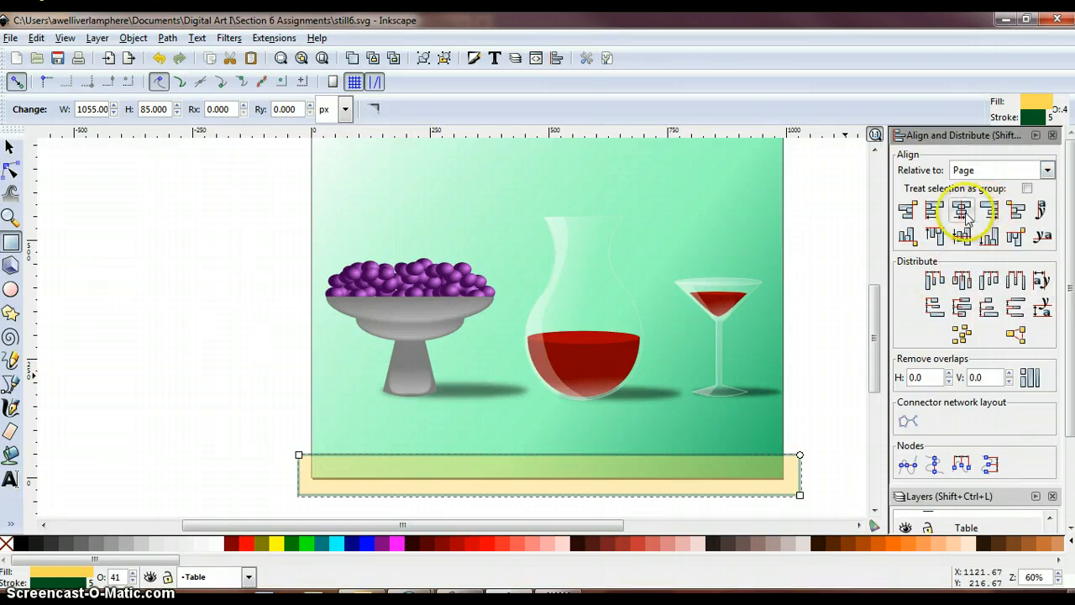
pyautogui.click(964, 215)
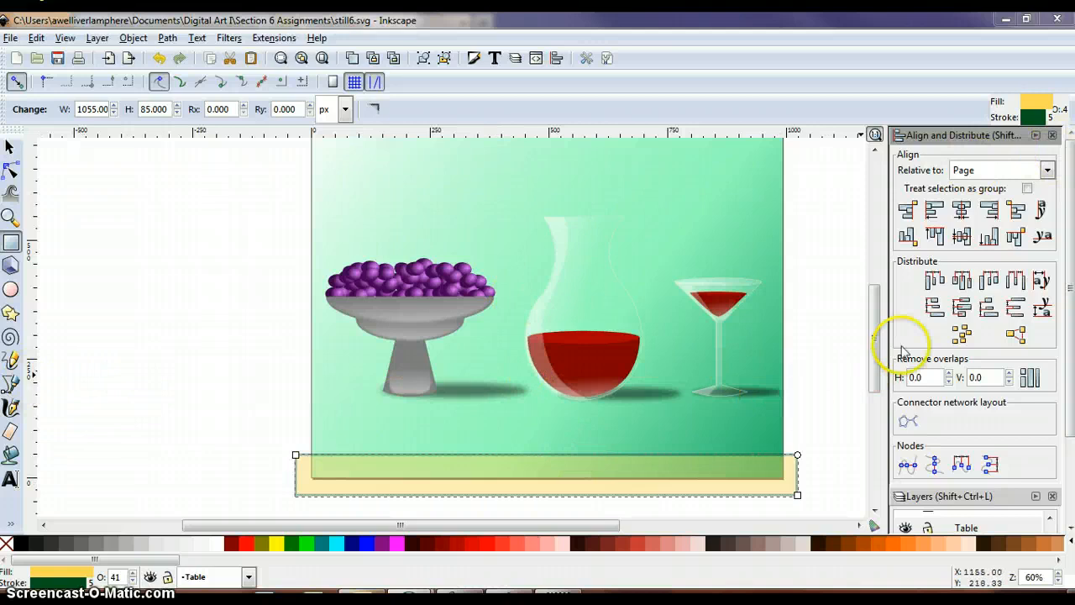
pyautogui.click(994, 241)
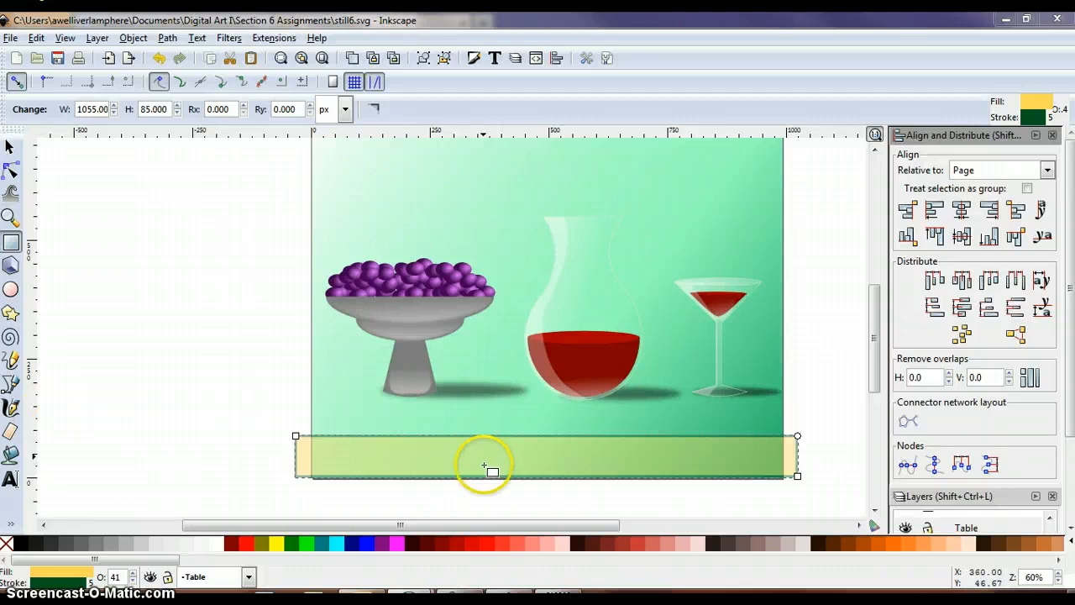
pyautogui.click(1052, 135)
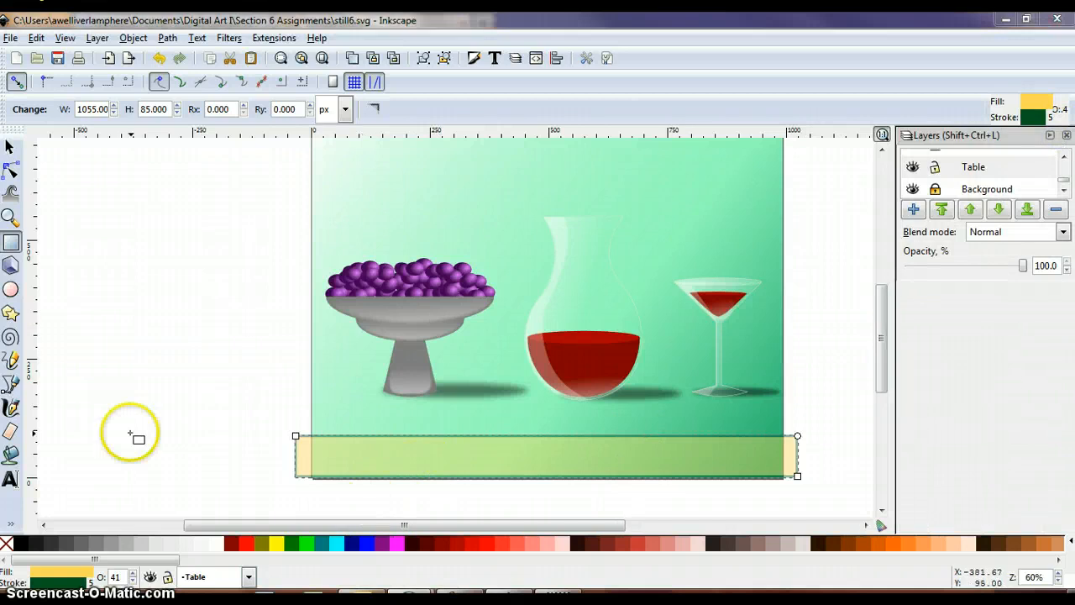
# - Set the table rectangle's opacity to 100% and show its fill colour as HSL values
pyautogui.click(133, 39)
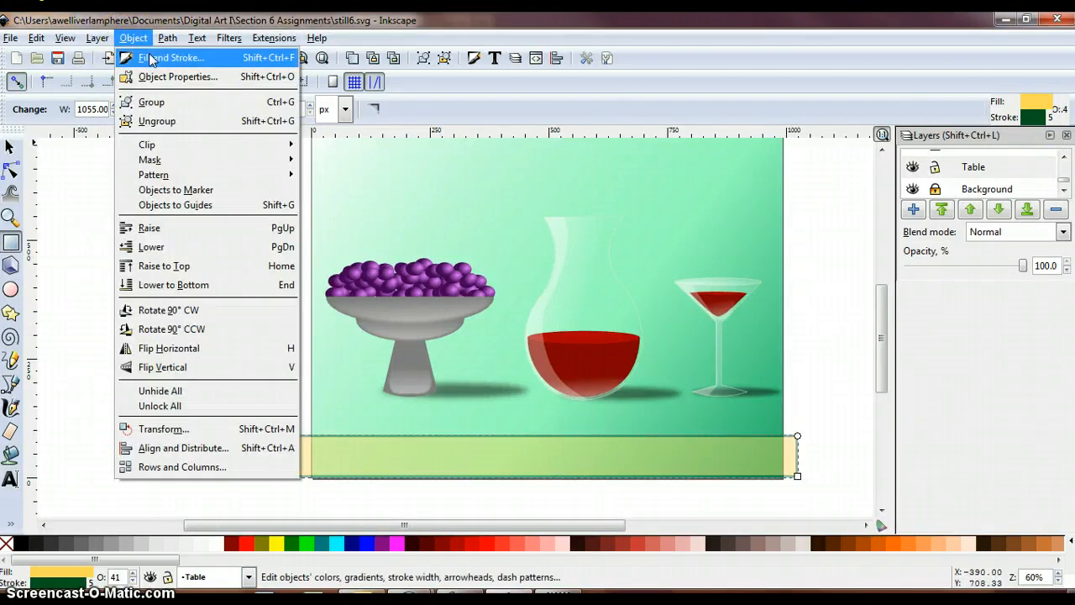
pyautogui.click(151, 58)
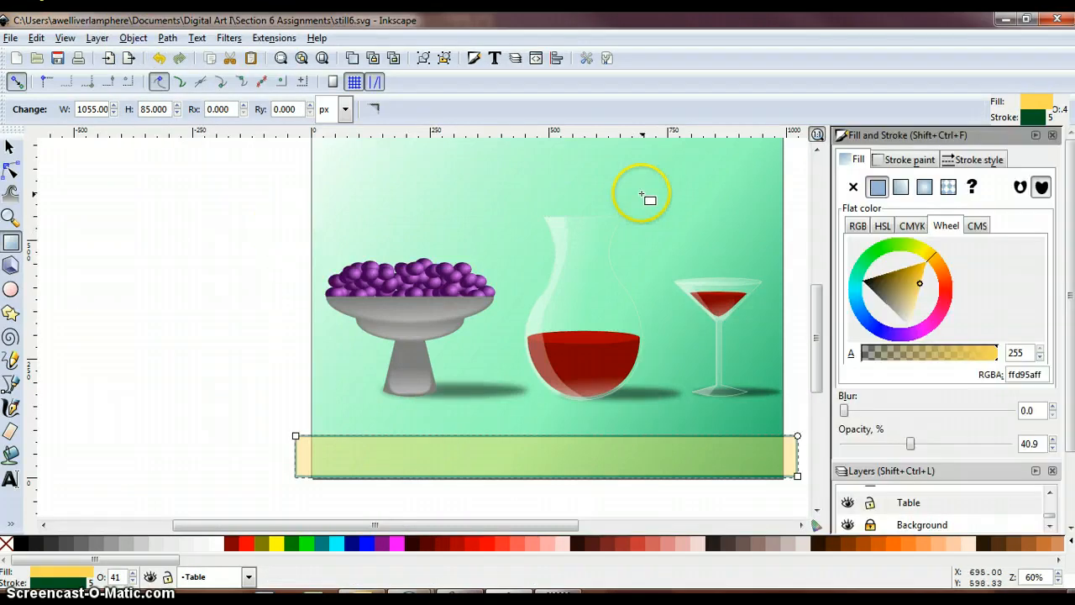
pyautogui.click(882, 225)
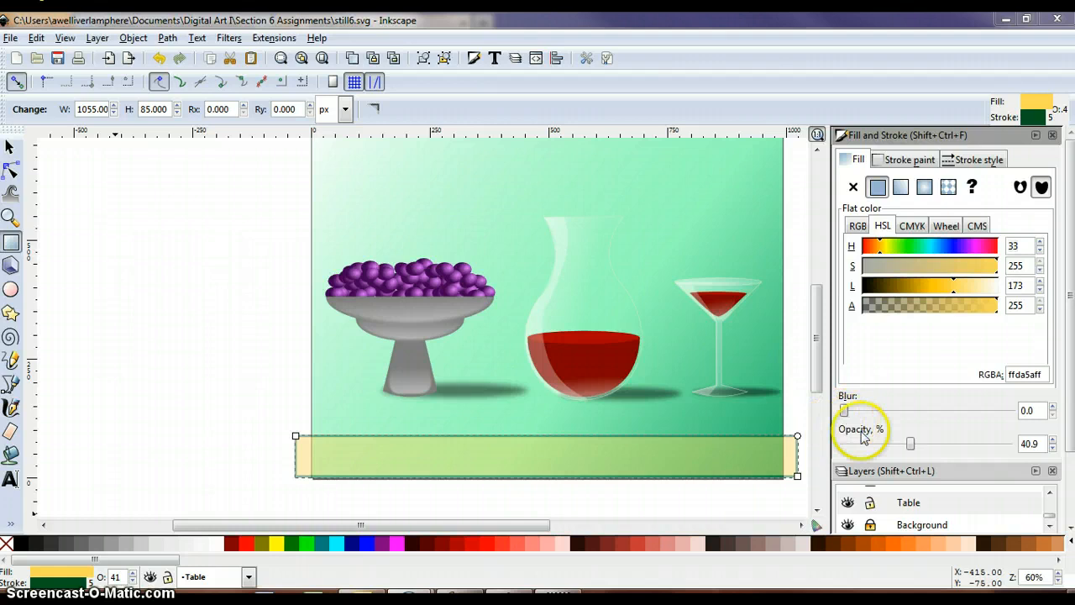
pyautogui.click(911, 444)
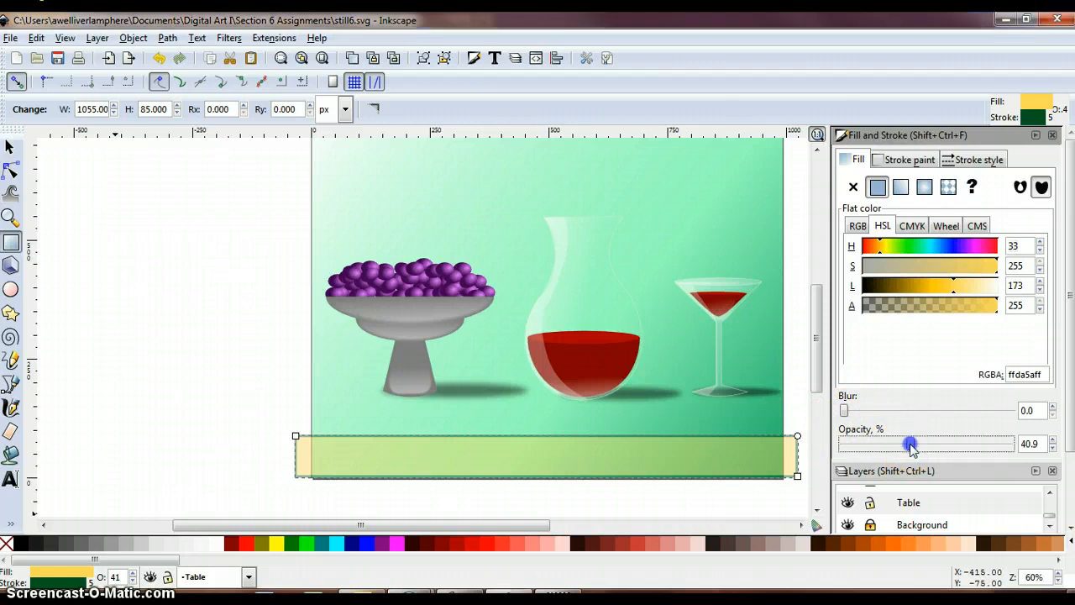
pyautogui.moveTo(990, 445); pyautogui.dragTo(1026, 450)
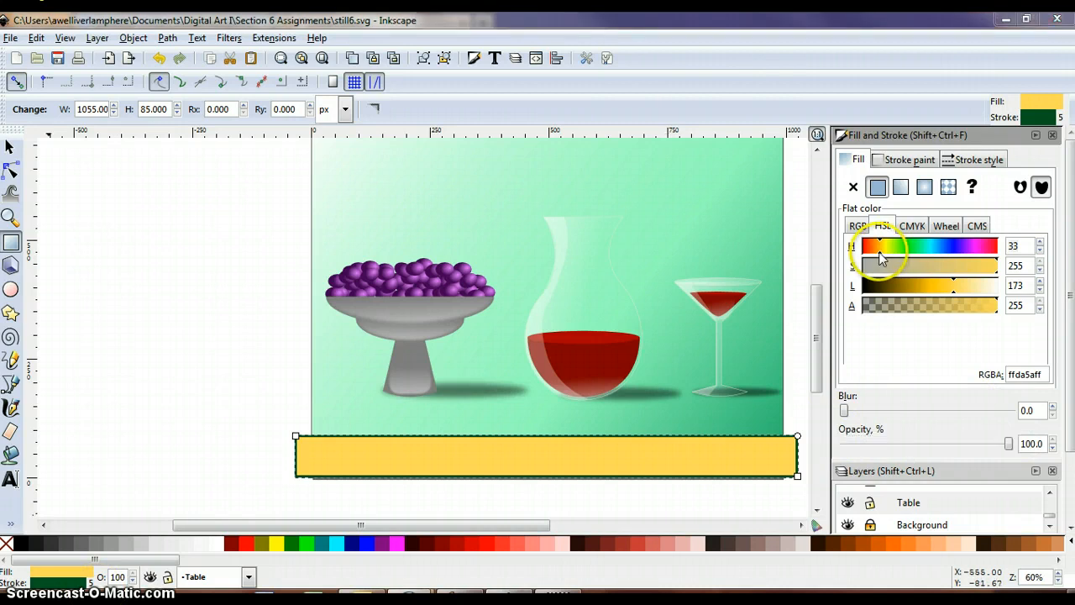
# - Change the rectangle's fill to dark brown with hue 18, saturation 255 and lightness 48
pyautogui.moveTo(879, 252); pyautogui.dragTo(872, 252)
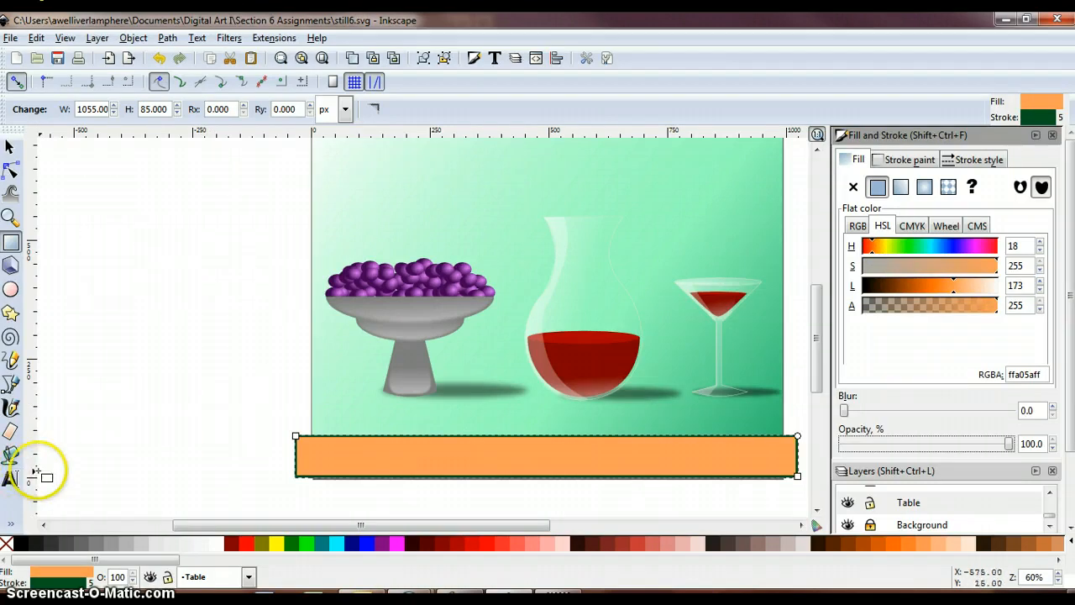
pyautogui.click(1001, 272)
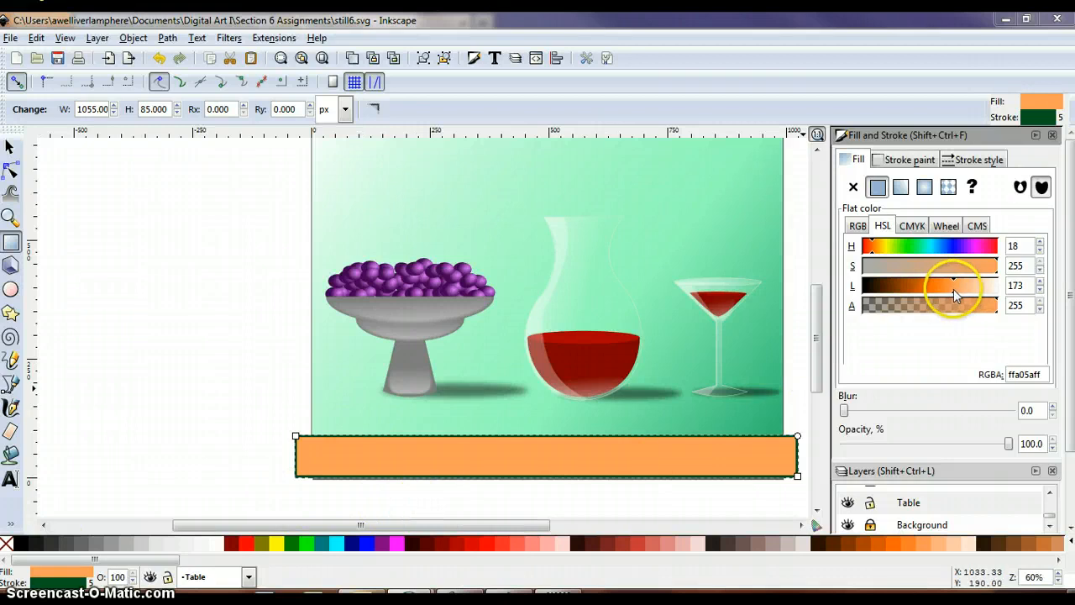
pyautogui.moveTo(952, 291); pyautogui.dragTo(891, 297)
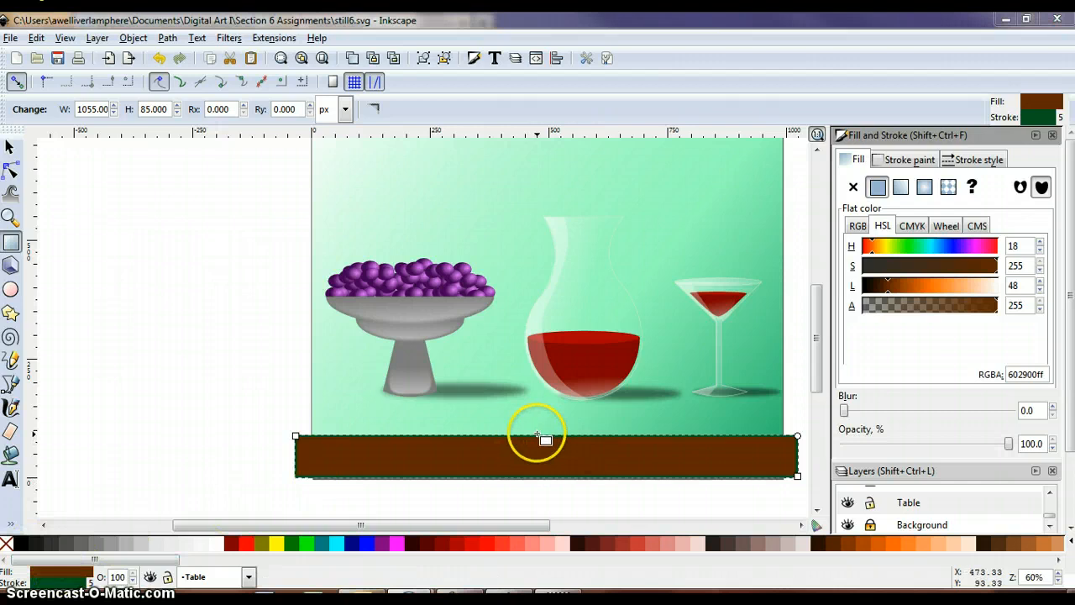
# - Remove the rectangle's stroke paint and collapse the Fill and Stroke settings to reveal the full layer list
pyautogui.click(907, 159)
pyautogui.click(853, 186)
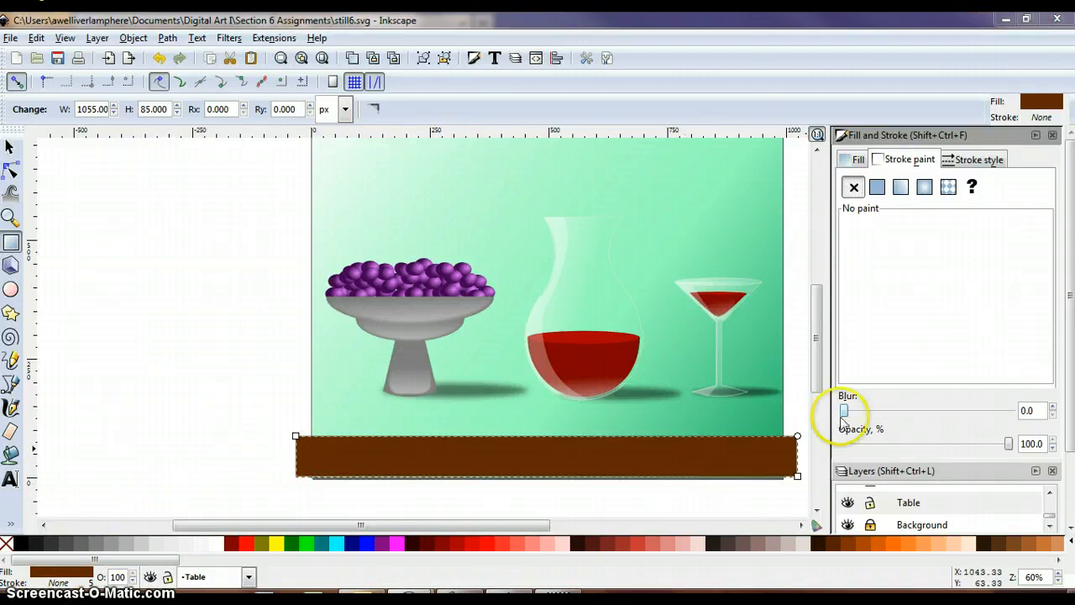
pyautogui.click(1037, 136)
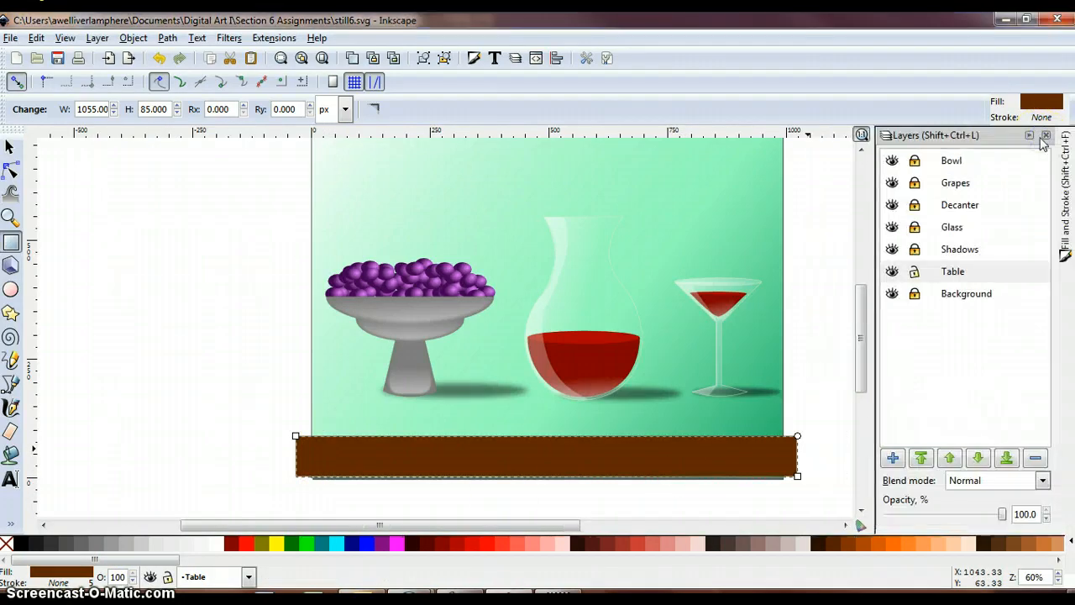
# - Add a new layer named Guides directly above the Background layer
pyautogui.click(941, 294)
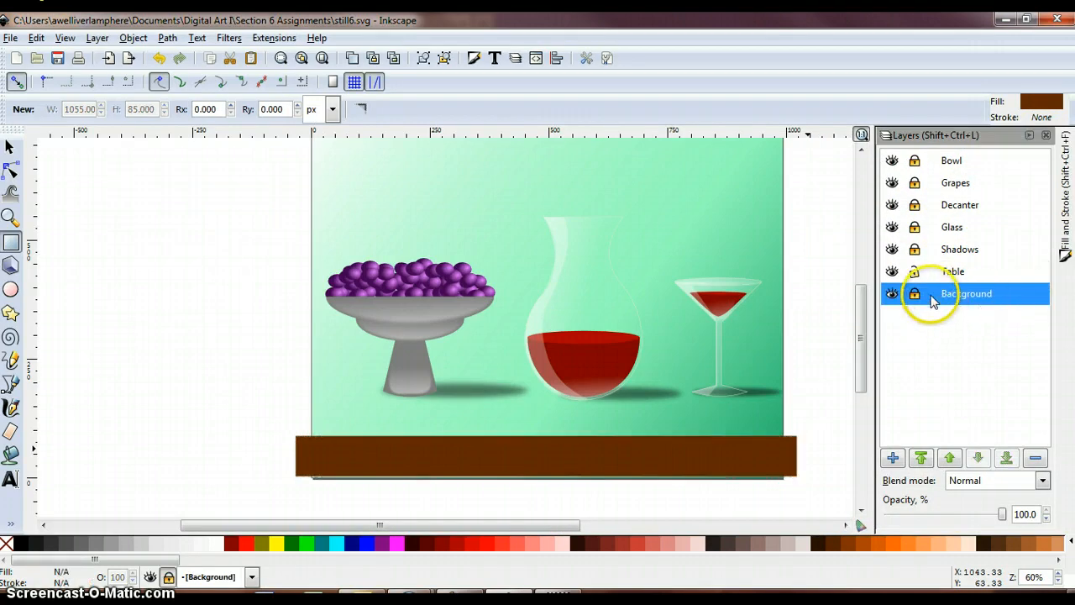
pyautogui.click(893, 458)
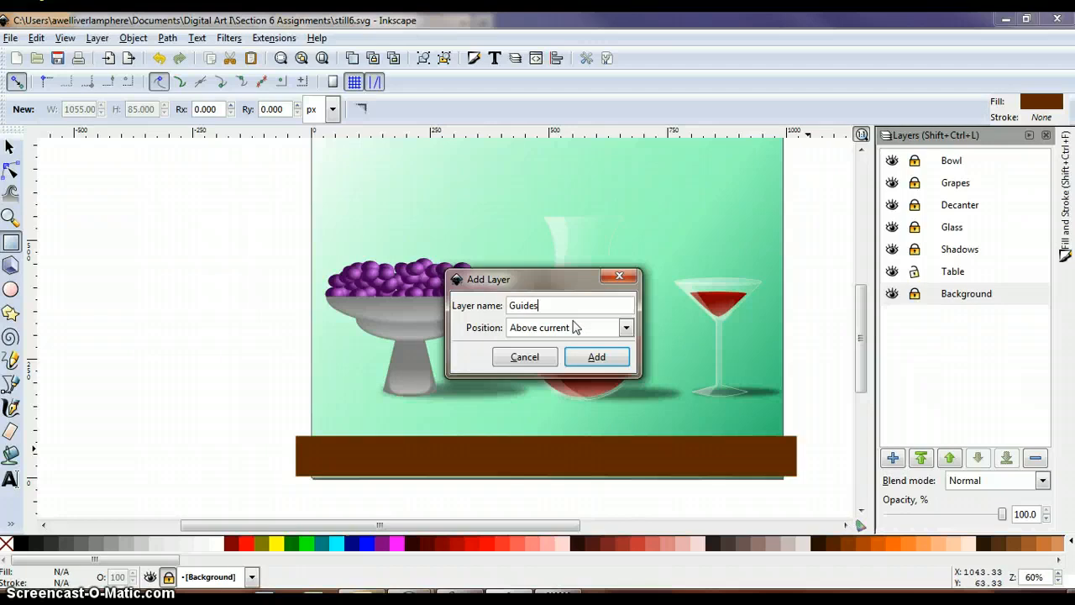
pyautogui.click(594, 358)
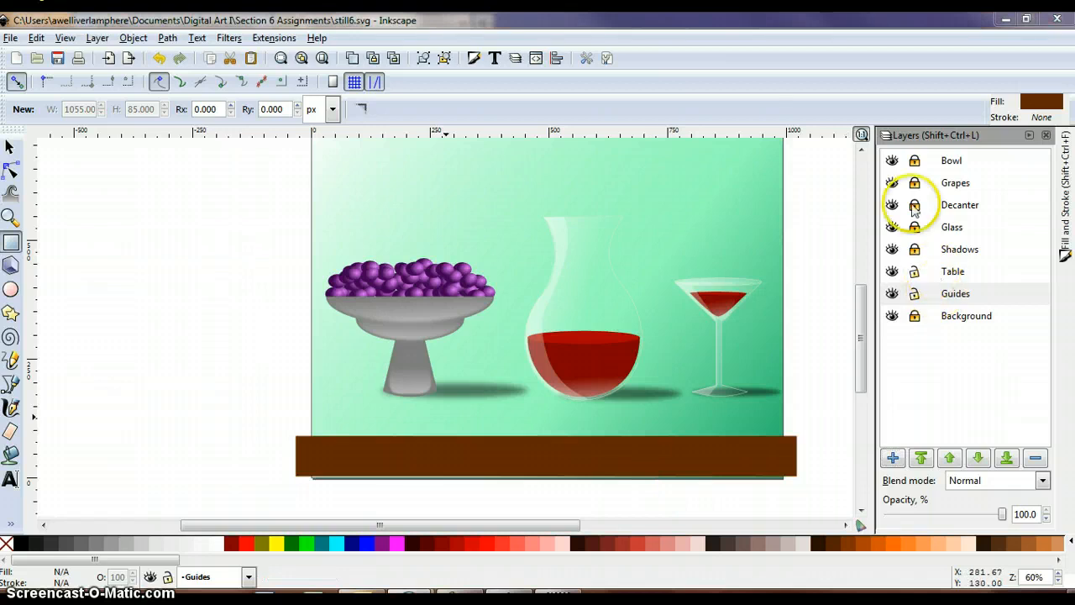
# - Hide the Bowl, Grapes, Decanter, Glass and Shadows layers
pyautogui.click(892, 161)
pyautogui.click(892, 183)
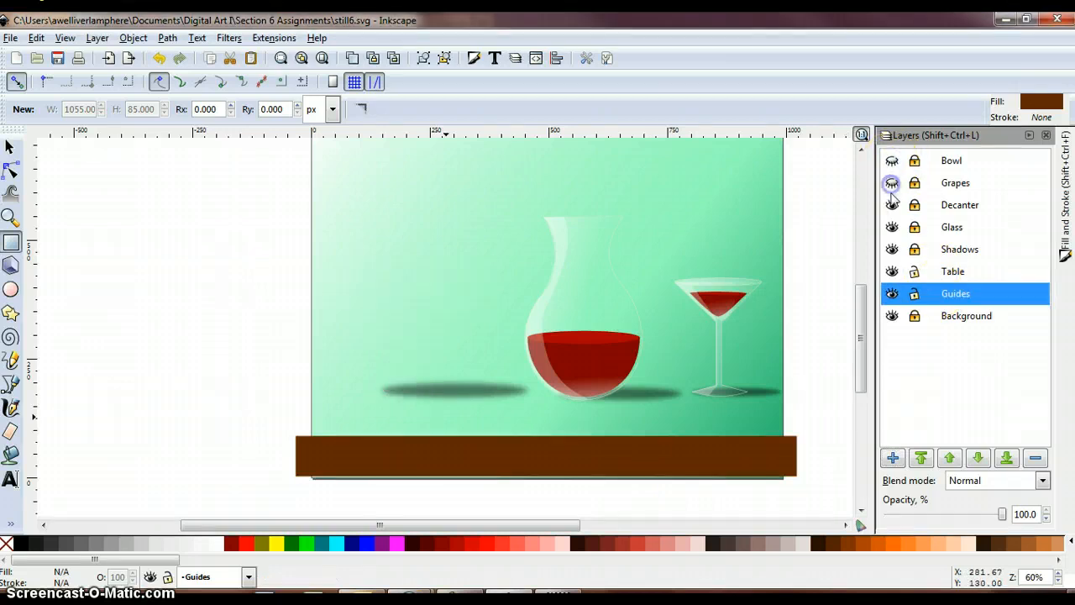
pyautogui.click(892, 205)
pyautogui.click(891, 227)
pyautogui.click(892, 249)
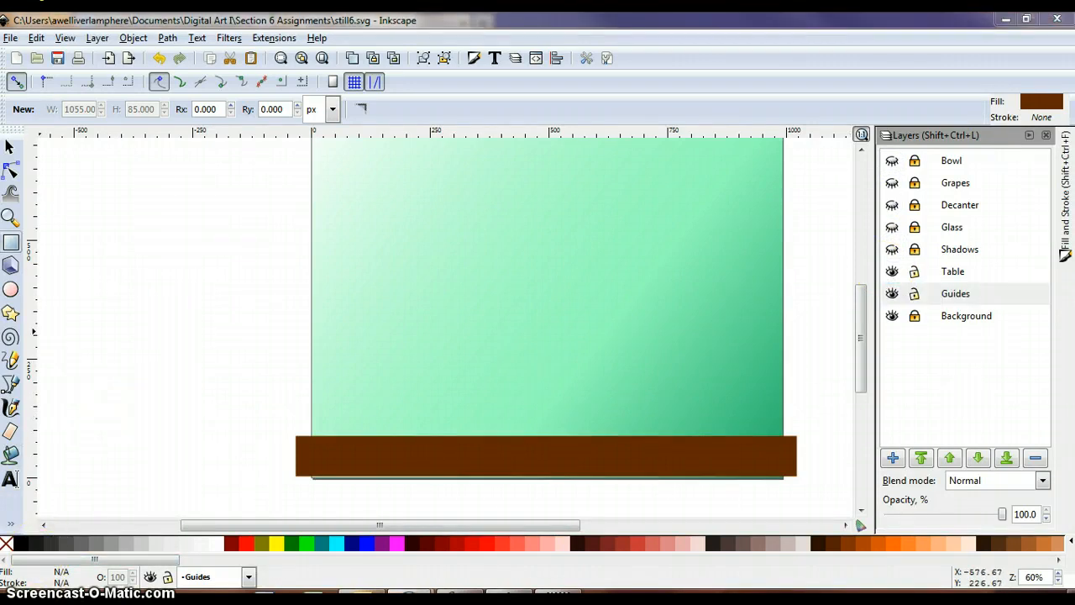
# - Draw two crossing straight guide lines with the Pencil tool, from the table's upper front corners to the opposite upper corners of the background
pyautogui.click(10, 217)
pyautogui.click(37, 110)
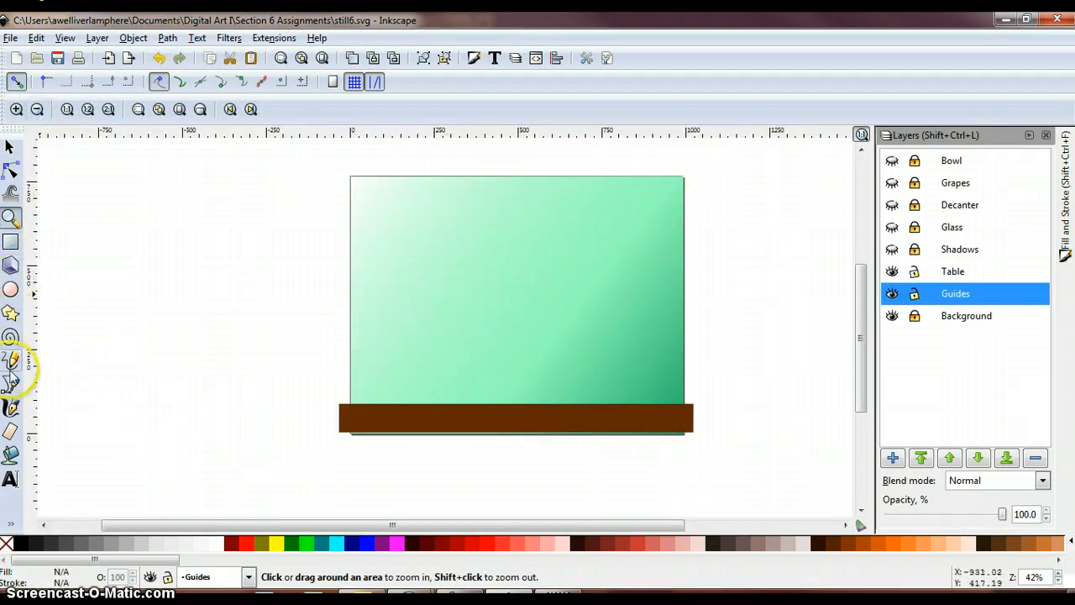
pyautogui.click(10, 361)
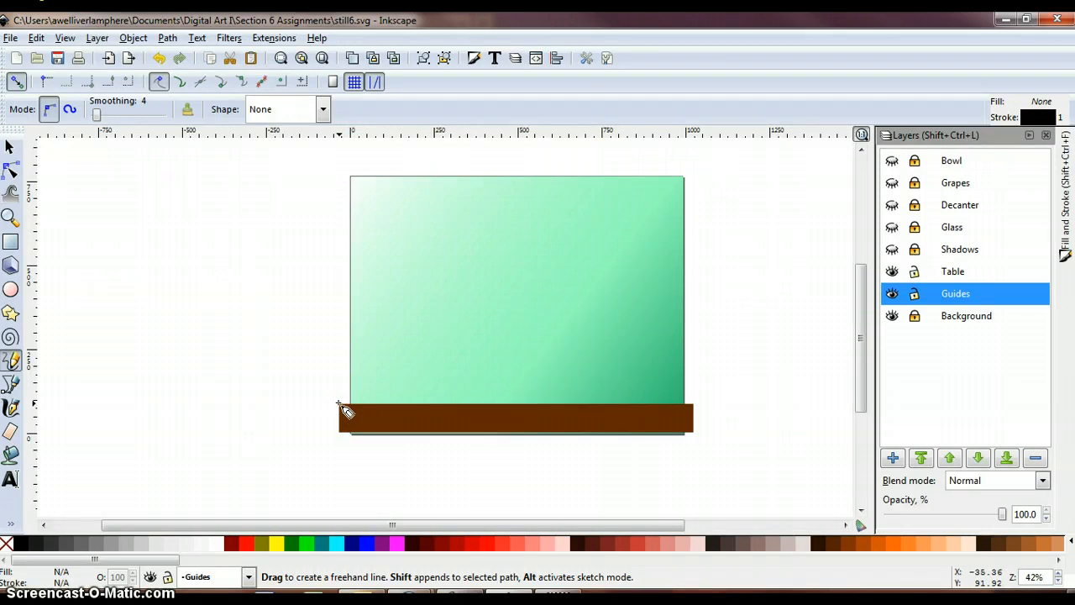
pyautogui.moveTo(338, 403)
pyautogui.mouseDown()
pyautogui.moveTo(677, 212)
pyautogui.moveTo(682, 179)
pyautogui.mouseUp()
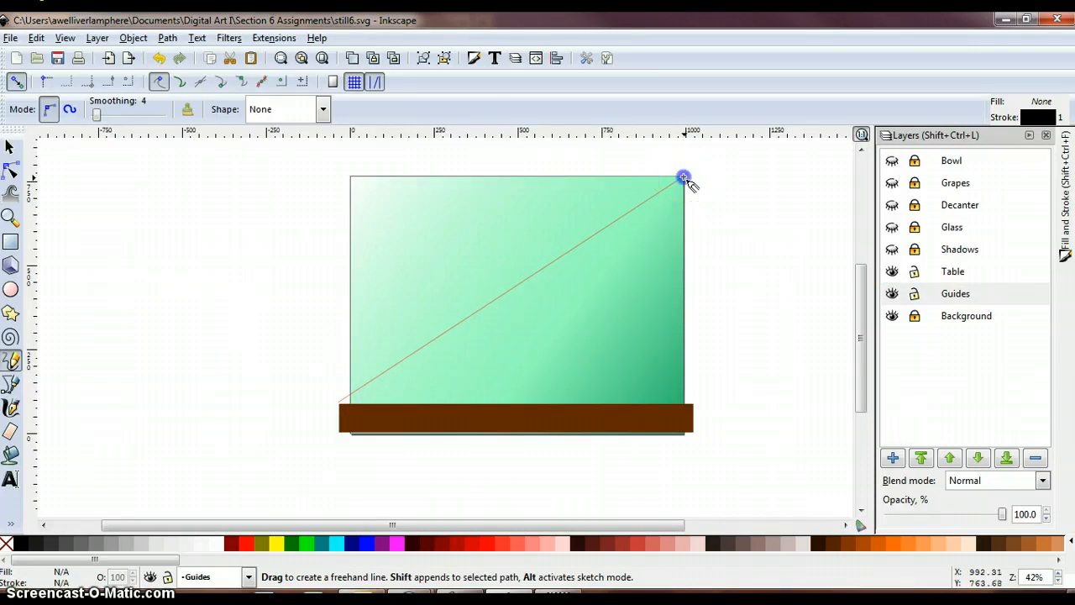
pyautogui.moveTo(683, 180); pyautogui.dragTo(682, 180)
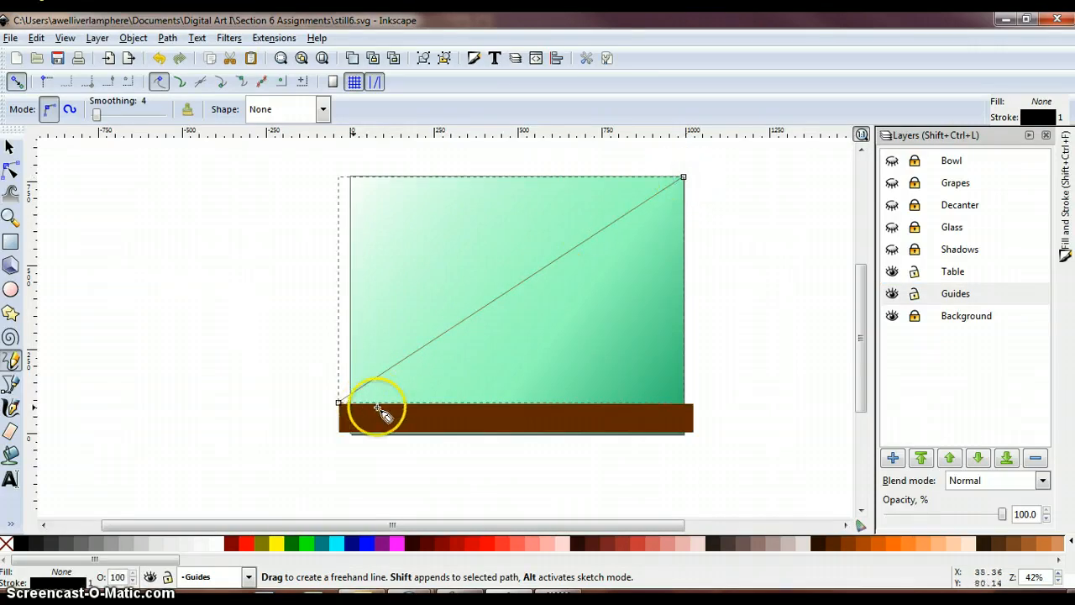
pyautogui.click(693, 406)
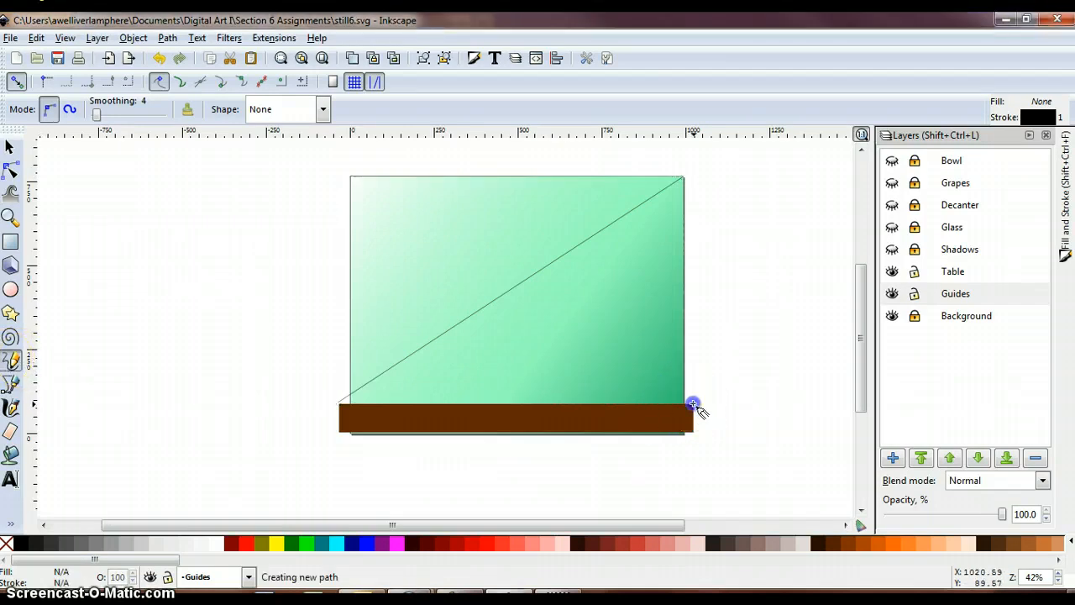
pyautogui.moveTo(578, 340); pyautogui.dragTo(351, 177)
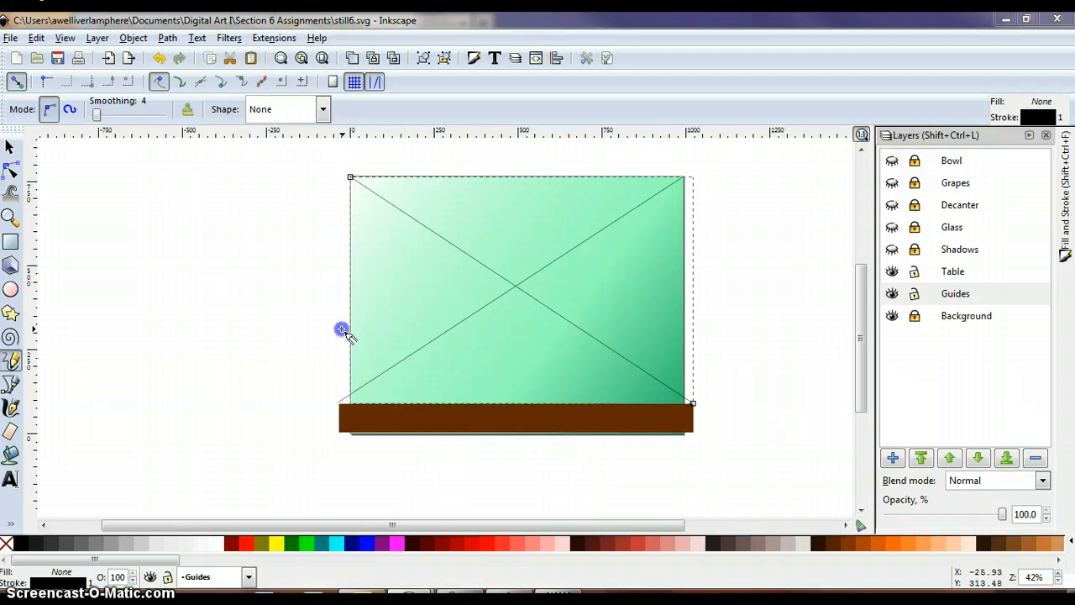
# - Draw a horizontal guide line about 1052 px wide across the picture and nudge it up to Y 358.627 px, just below the diagonals' crossing
pyautogui.moveTo(342, 329)
pyautogui.mouseDown()
pyautogui.moveTo(552, 323)
pyautogui.moveTo(644, 339)
pyautogui.moveTo(695, 331)
pyautogui.mouseUp()
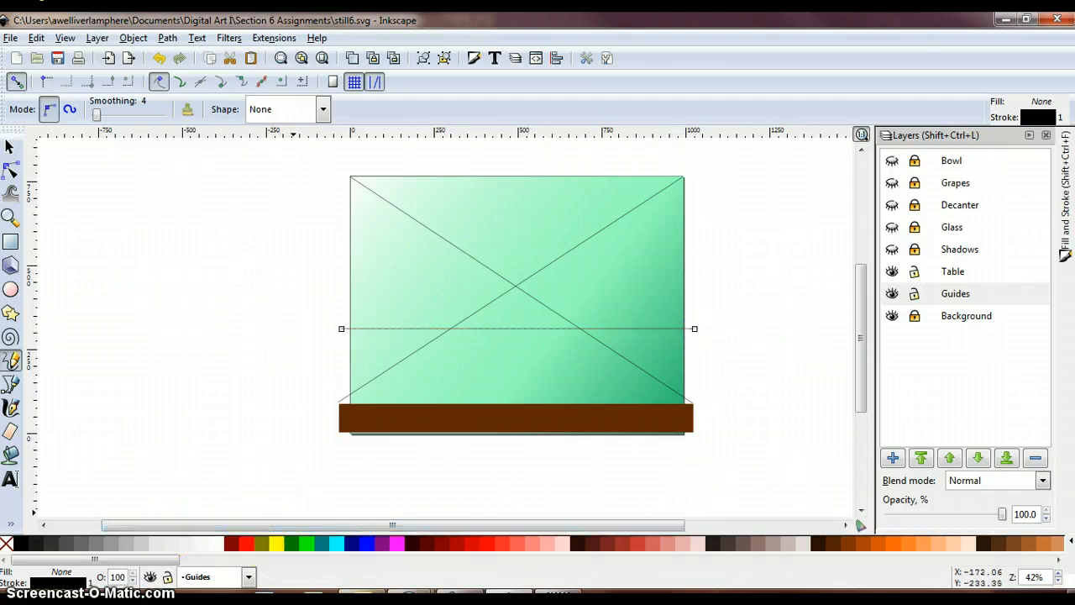
pyautogui.click(11, 148)
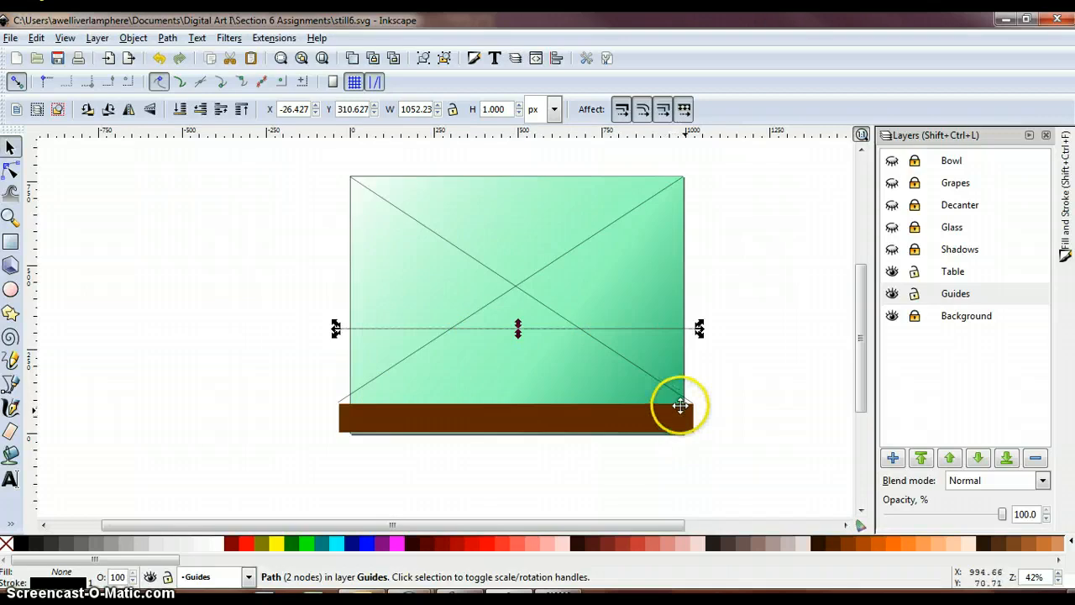
pyautogui.press('Up')
pyautogui.press('Up')
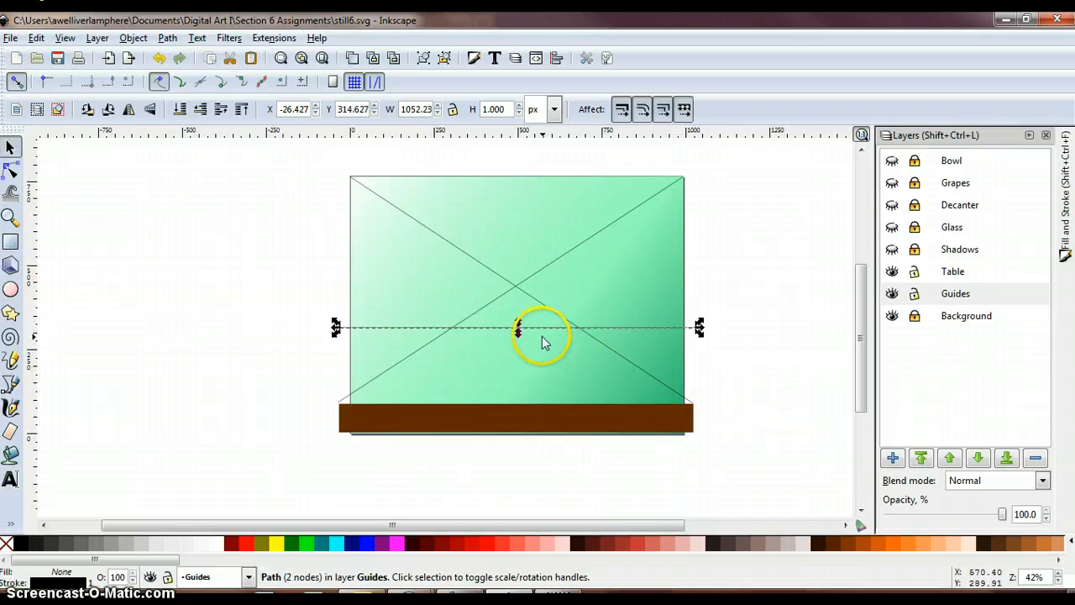
pyautogui.press('Down')
pyautogui.press('Up')
pyautogui.press('Up')
pyautogui.press('Up')
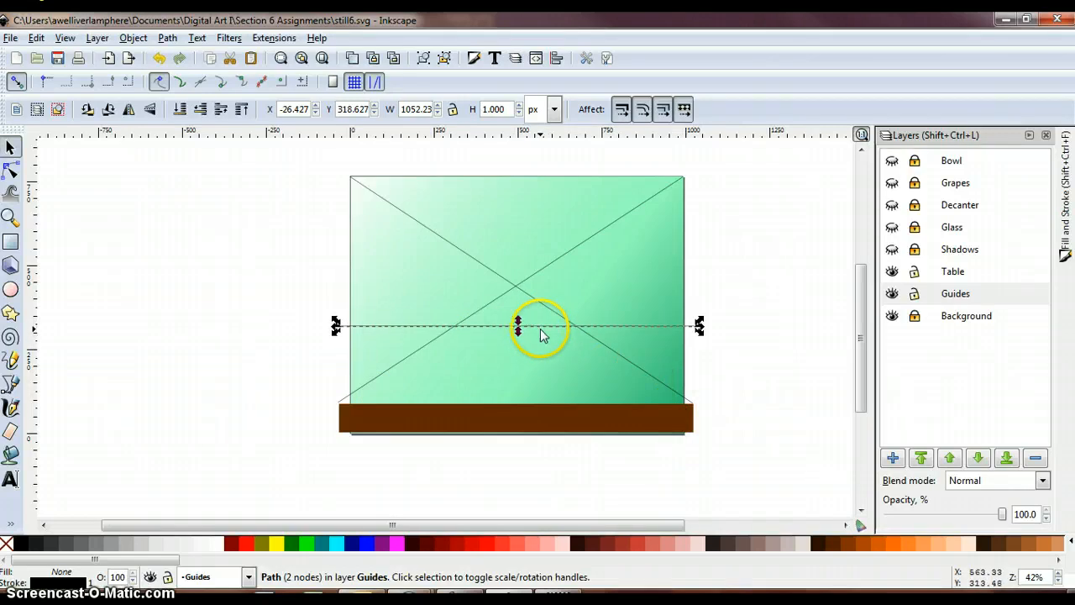
pyautogui.press('Up')
pyautogui.press('Up')
pyautogui.press('Up')
pyautogui.press('Up')
pyautogui.press('Up')
pyautogui.press('Up')
pyautogui.press('Up')
pyautogui.press('Up')
pyautogui.press('Up')
pyautogui.press('Up')
pyautogui.press('Up')
pyautogui.press('Up')
pyautogui.press('Up')
pyautogui.press('Up')
pyautogui.press('Up')
pyautogui.press('Up')
pyautogui.press('Up')
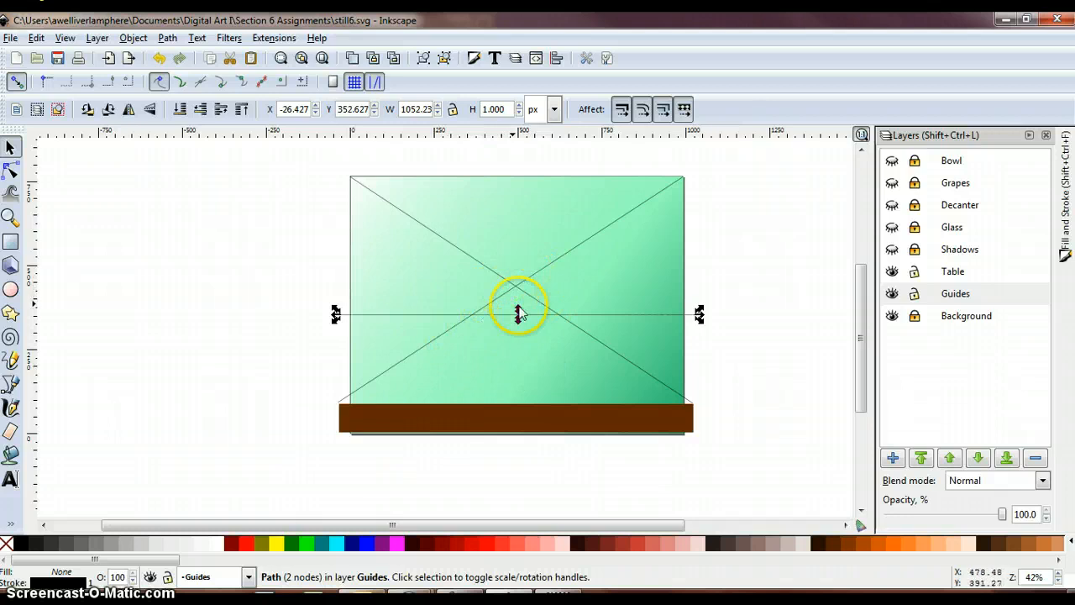
pyautogui.press('Up')
pyautogui.press('Up')
pyautogui.press('Up')
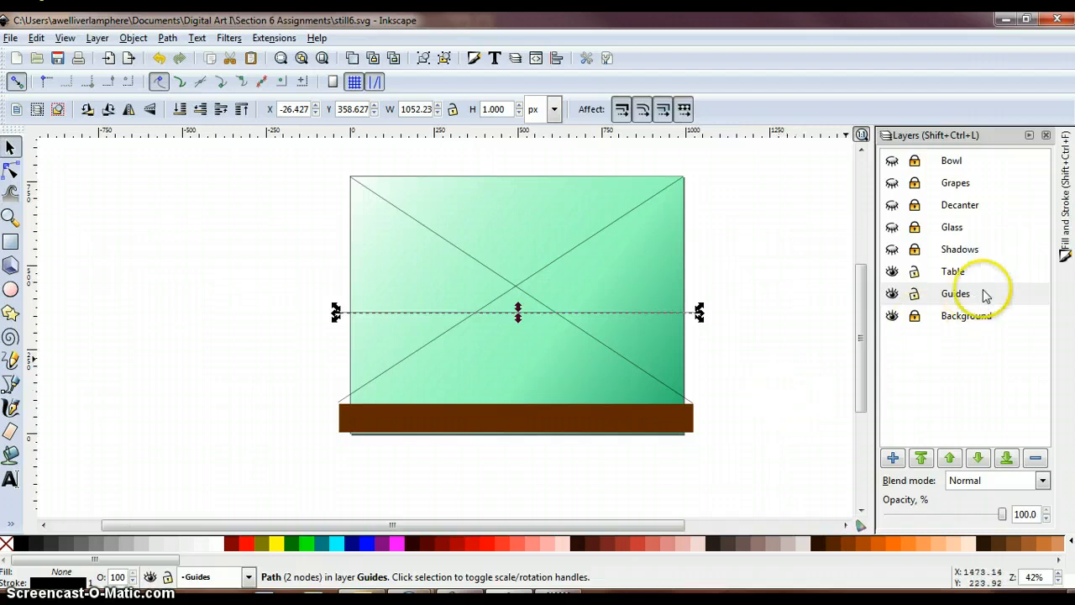
# - Lock the Guides layer and make the Table layer current, ready for the Bezier tool
pyautogui.click(915, 293)
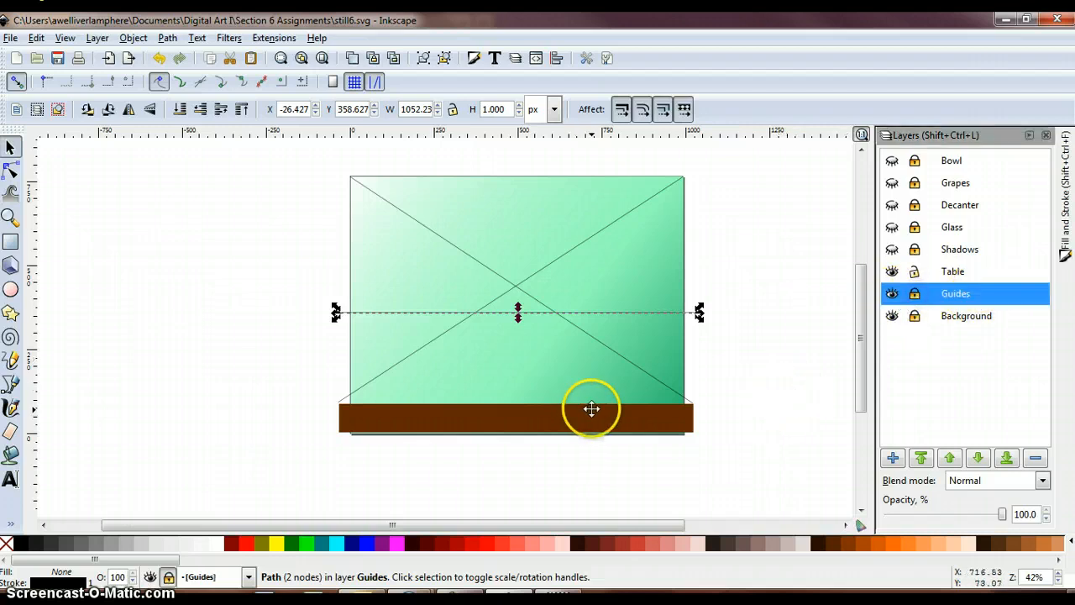
pyautogui.click(930, 271)
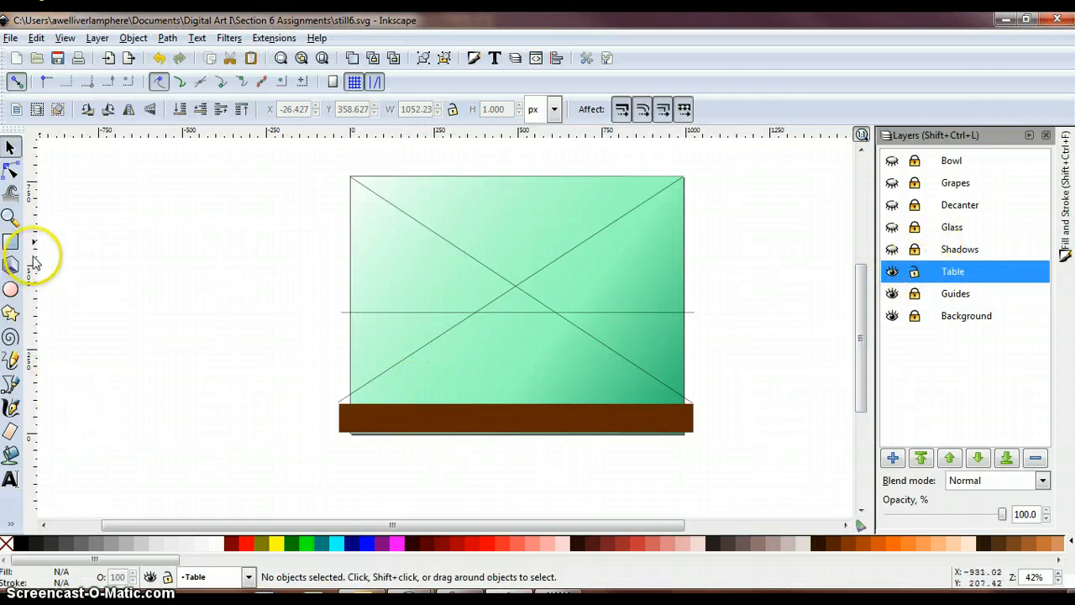
pyautogui.click(11, 386)
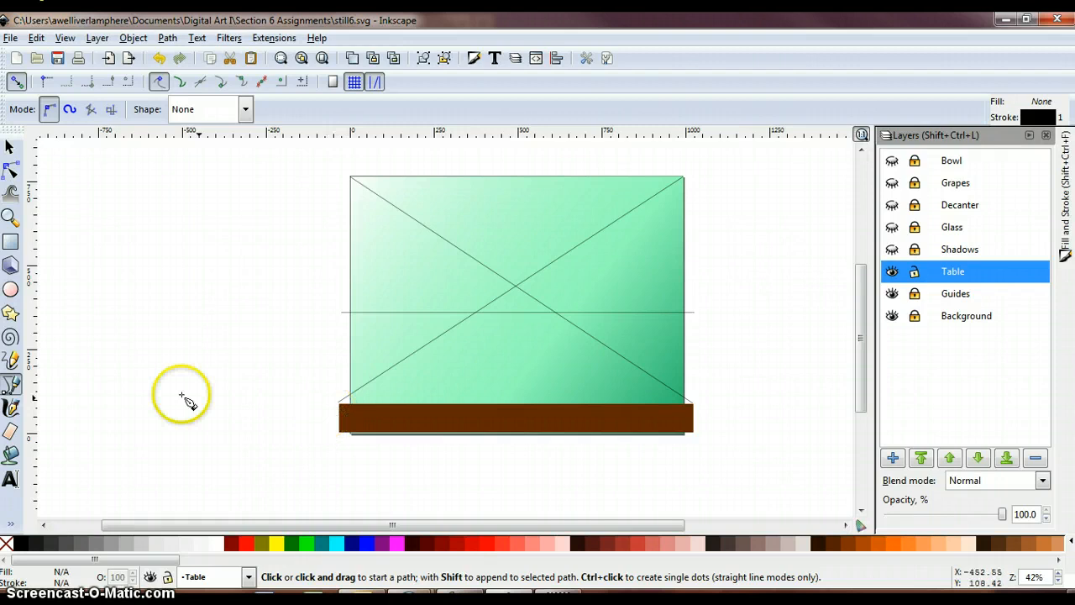
pyautogui.click(11, 218)
pyautogui.click(530, 428)
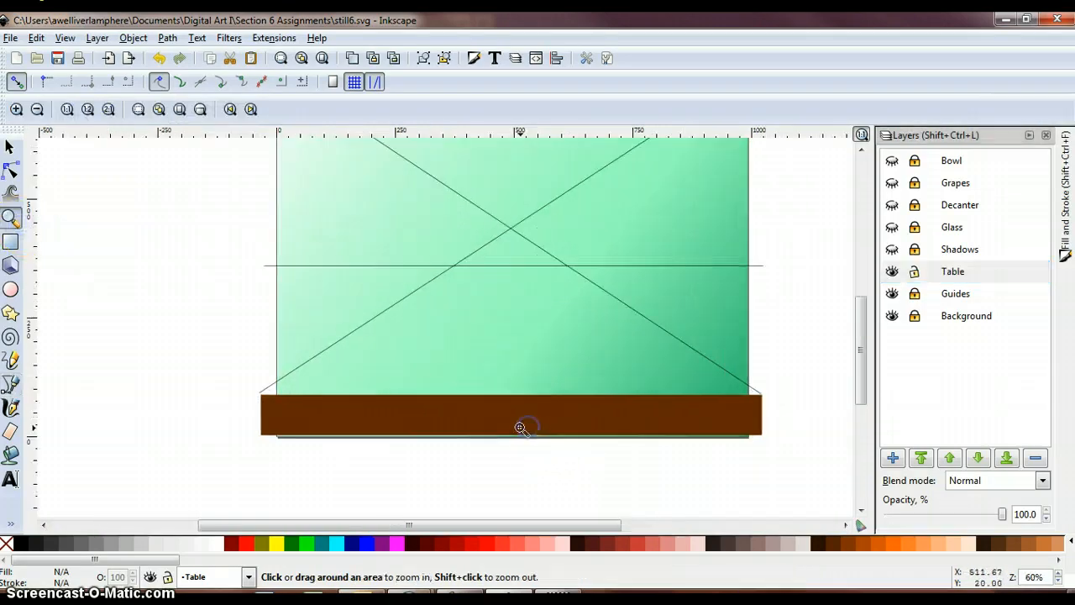
pyautogui.click(521, 427)
pyautogui.moveTo(499, 529); pyautogui.dragTo(518, 527)
pyautogui.click(11, 384)
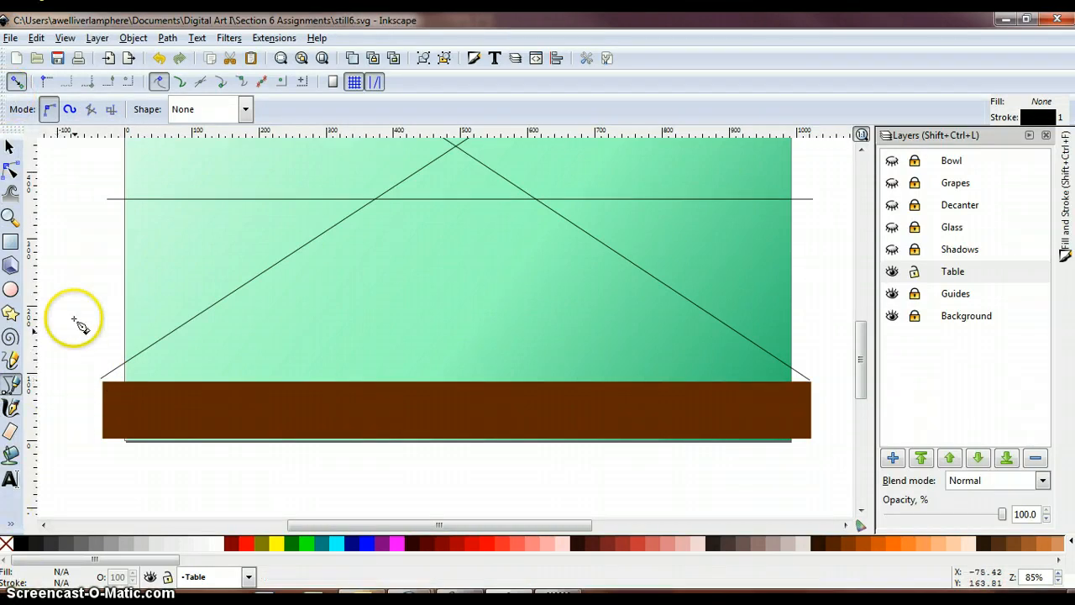
# - Make the Guides layer current and unlock it
pyautogui.click(10, 147)
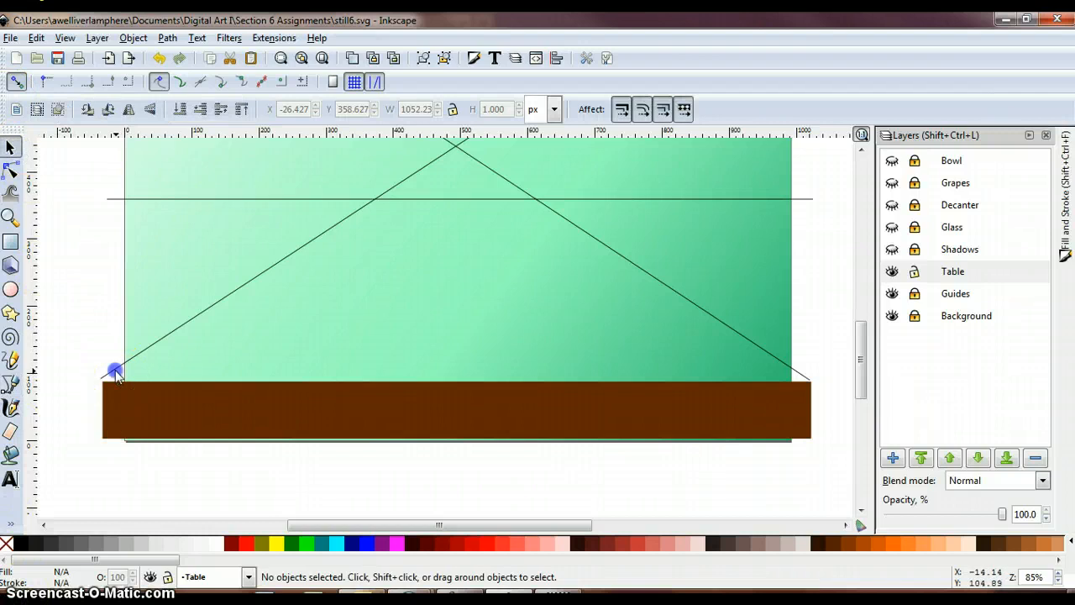
pyautogui.click(924, 293)
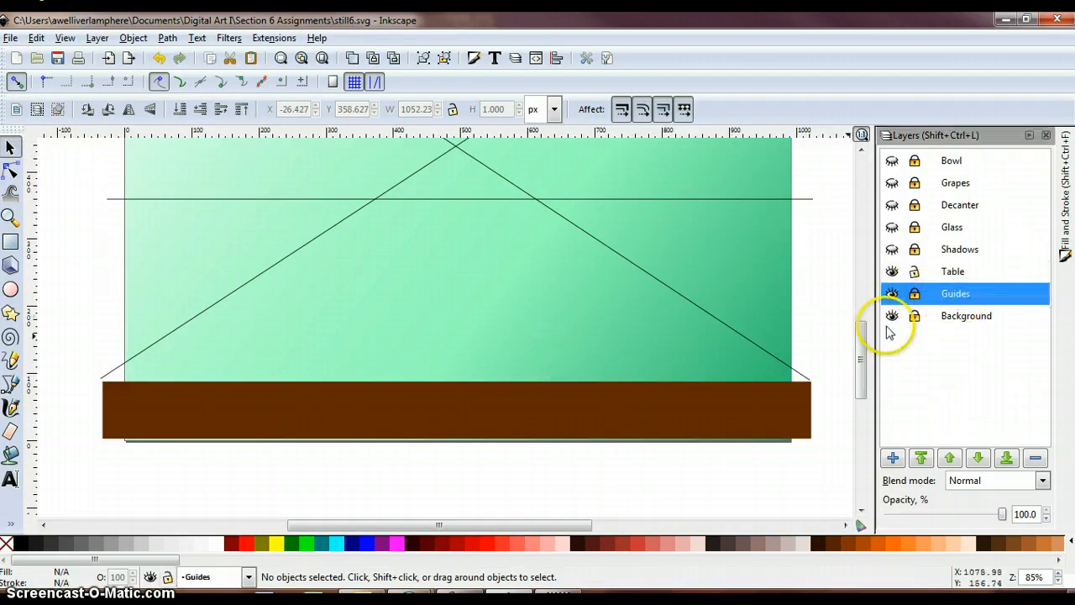
pyautogui.click(914, 293)
pyautogui.click(108, 373)
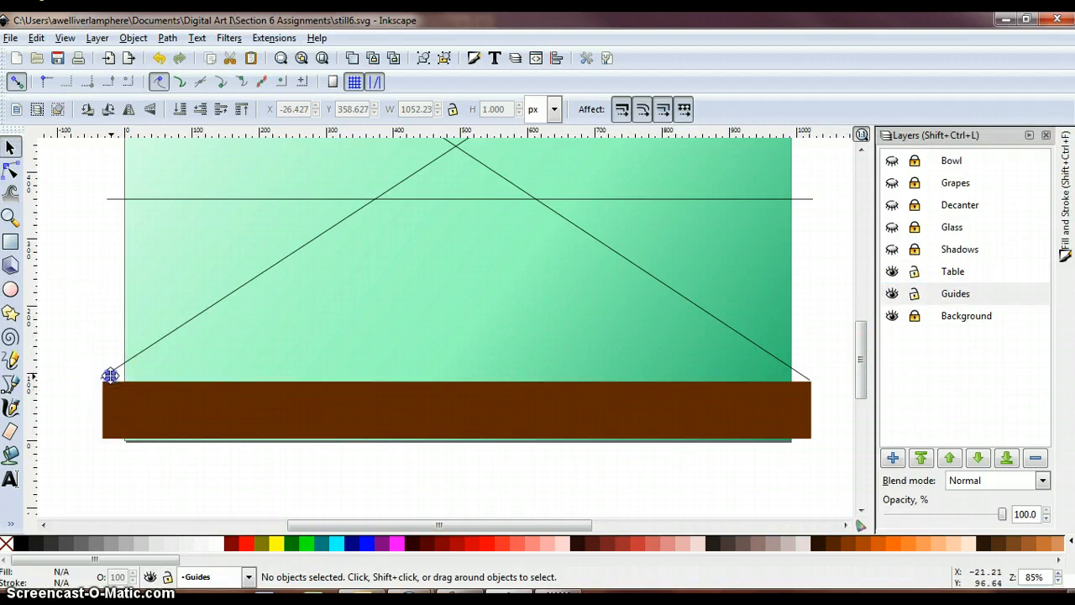
pyautogui.click(110, 375)
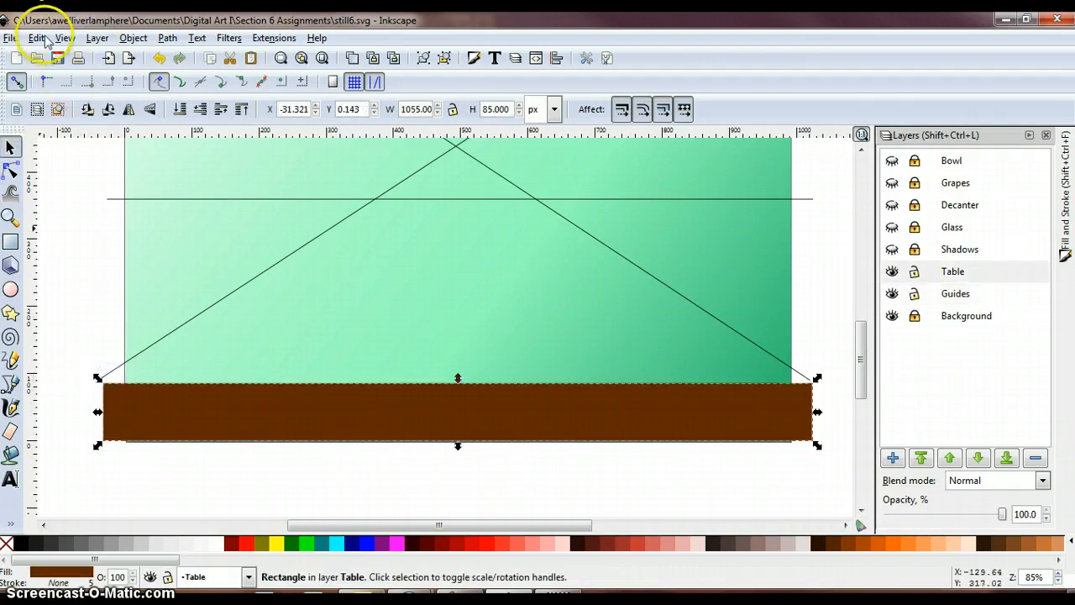
pyautogui.click(170, 63)
# - On the Guides layer, stretch the rising diagonal so its lower end meets the table's upper-left corner, about 1025 by 677 px
pyautogui.click(972, 293)
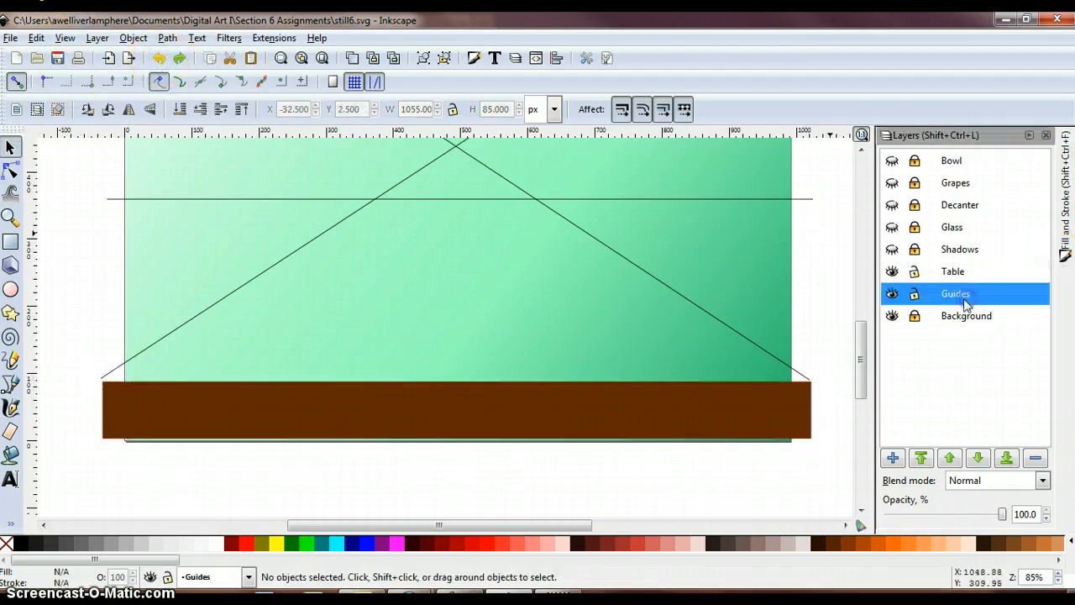
pyautogui.click(142, 350)
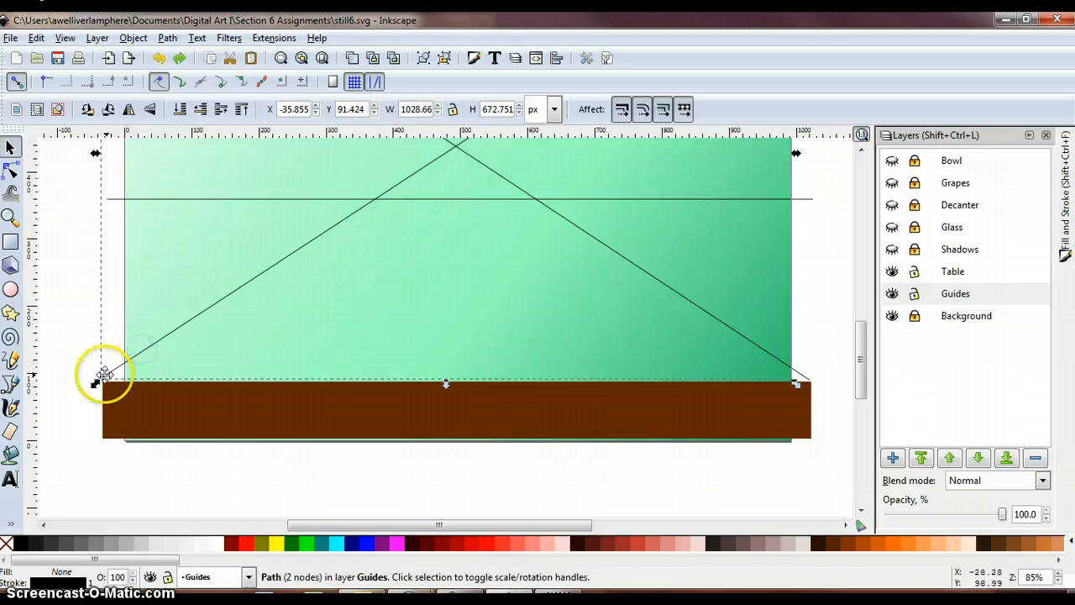
pyautogui.moveTo(94, 385); pyautogui.dragTo(98, 392)
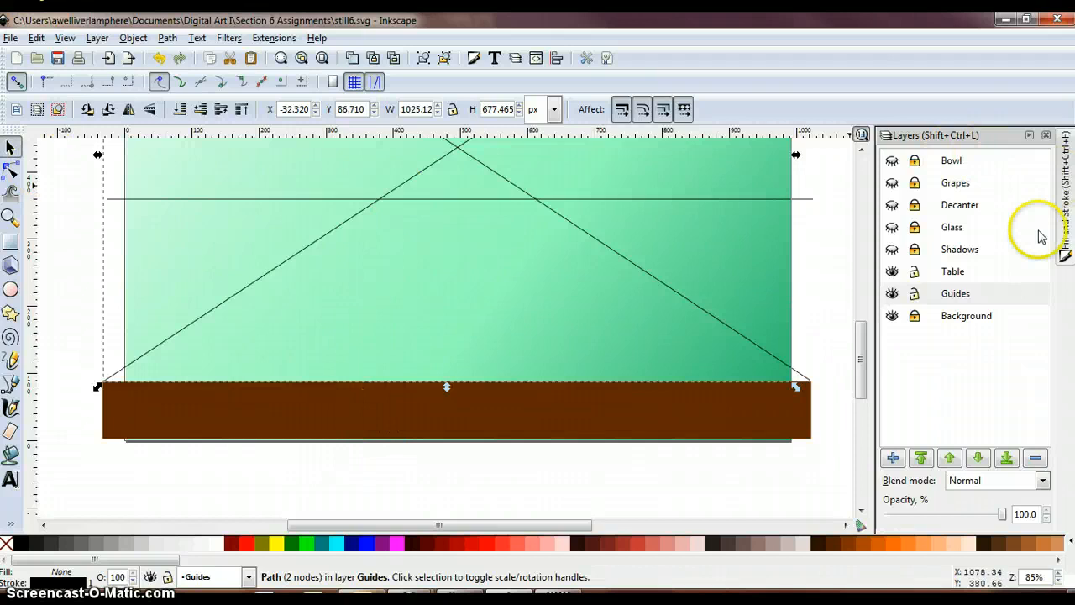
# - On the Table layer, draw a closed five-node Bezier path through the table's upper corners, both horizon-diagonal intersections and the table's lower middle, about 1056 by 353 px
pyautogui.click(974, 271)
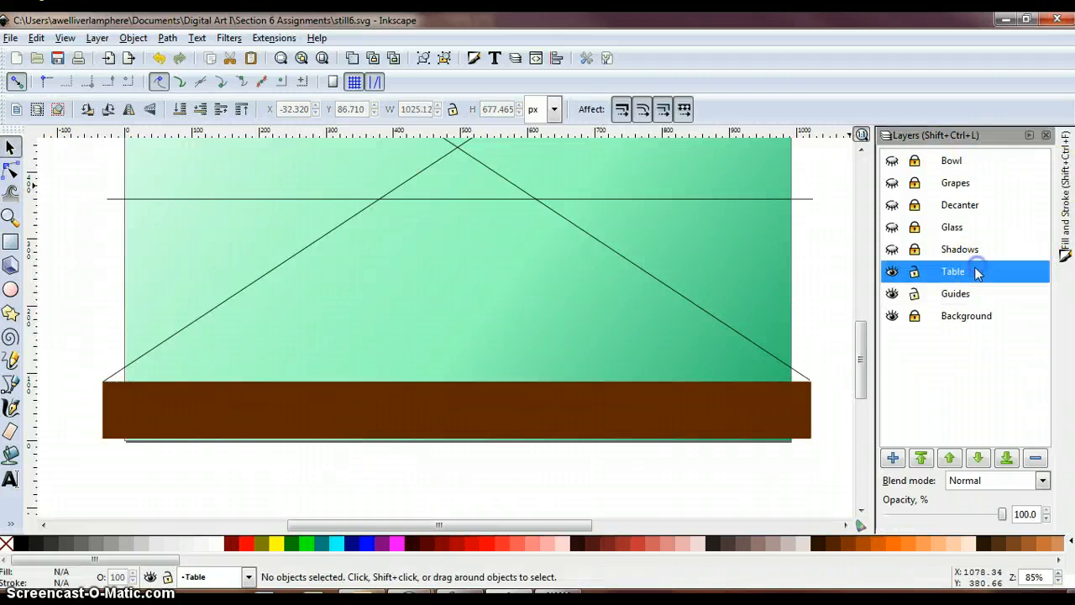
pyautogui.click(13, 386)
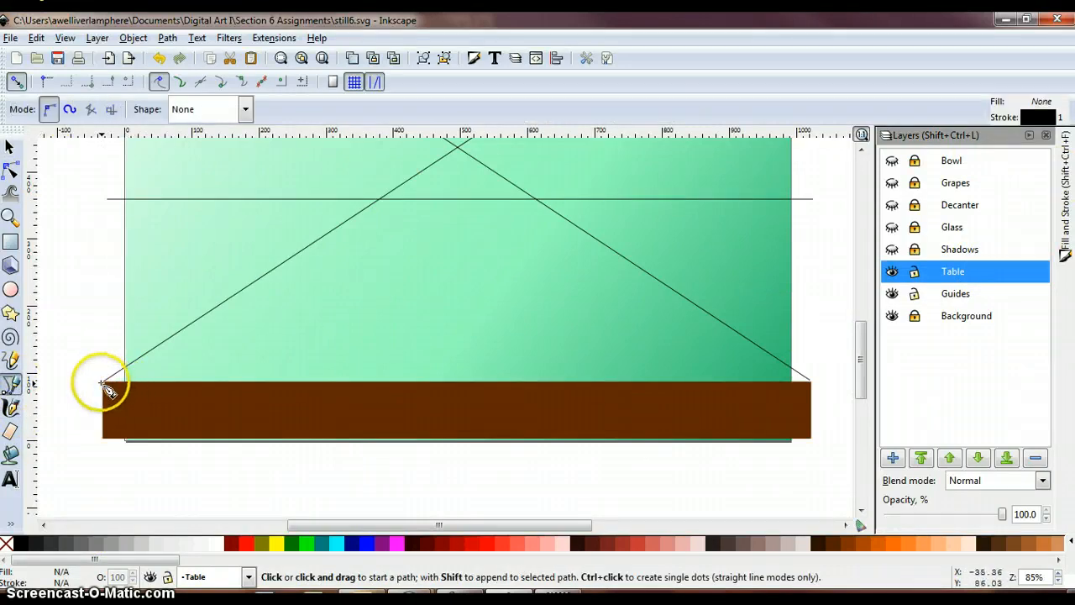
pyautogui.click(101, 383)
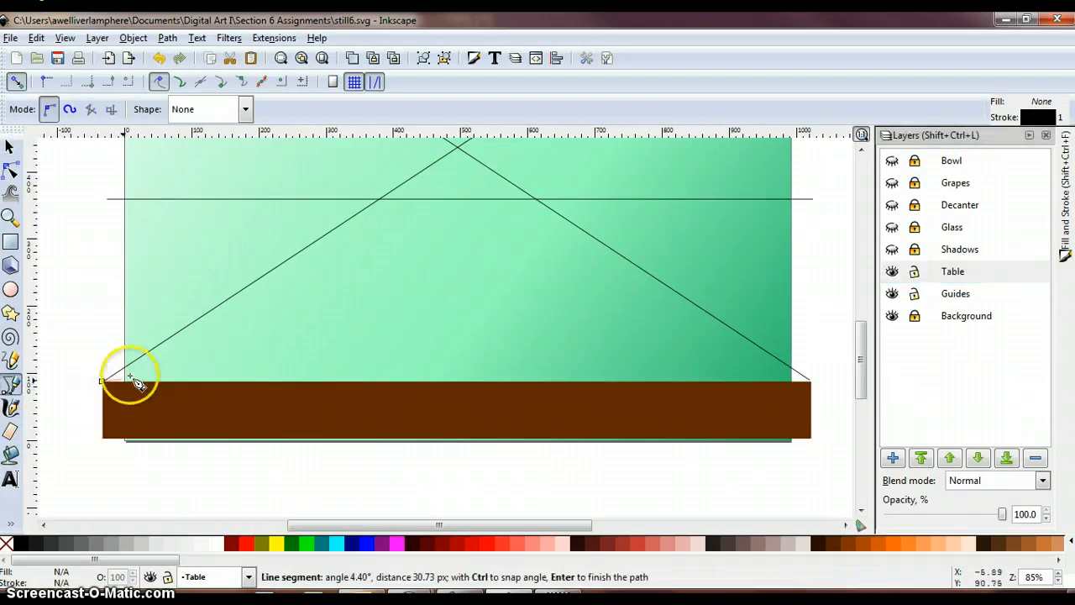
pyautogui.click(382, 199)
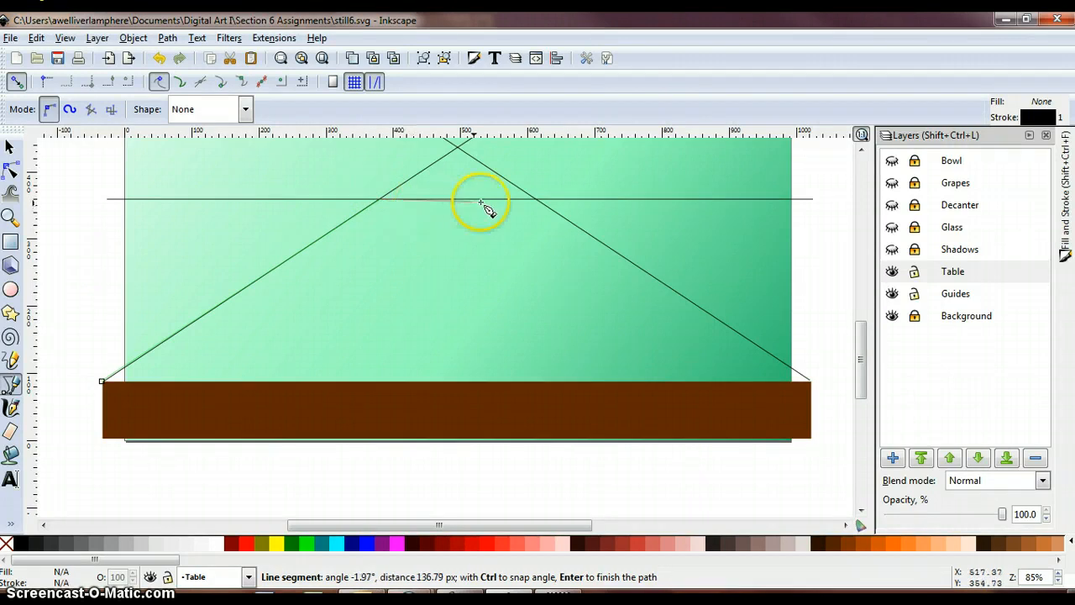
pyautogui.click(538, 200)
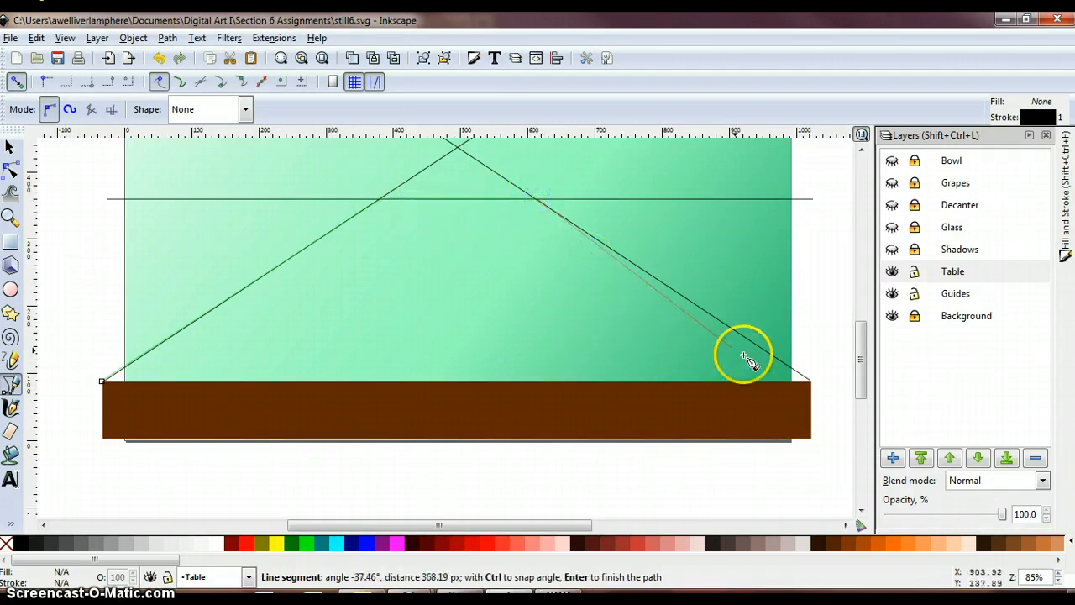
pyautogui.click(808, 383)
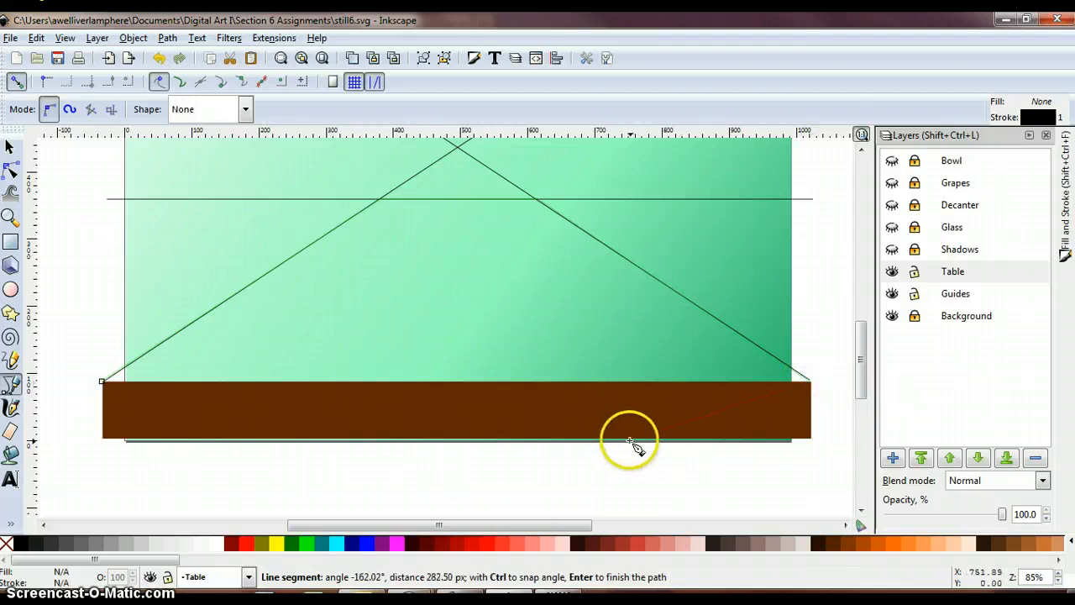
pyautogui.click(458, 437)
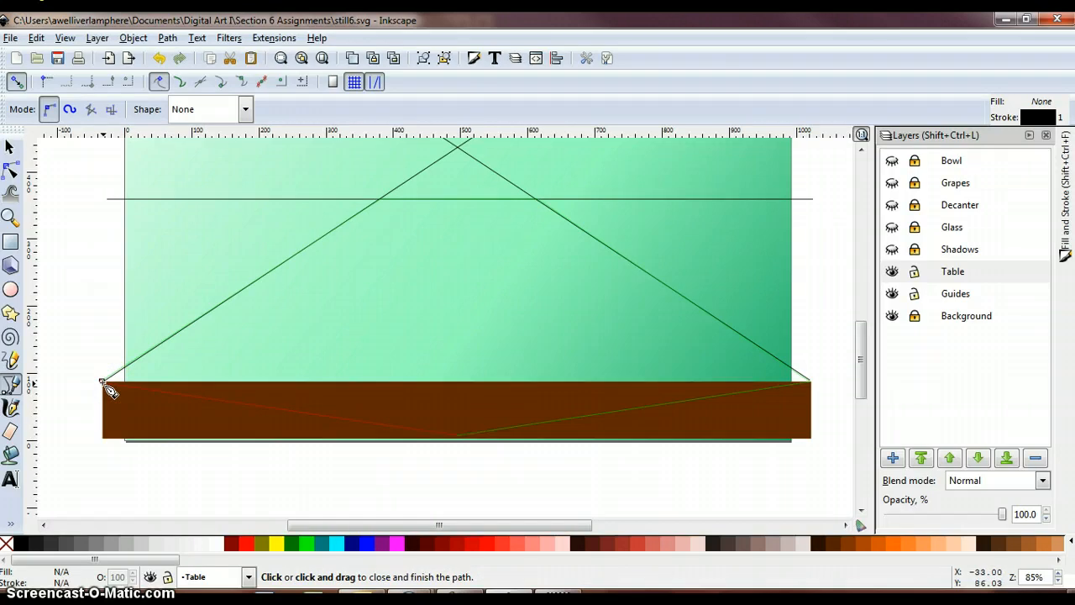
pyautogui.click(103, 383)
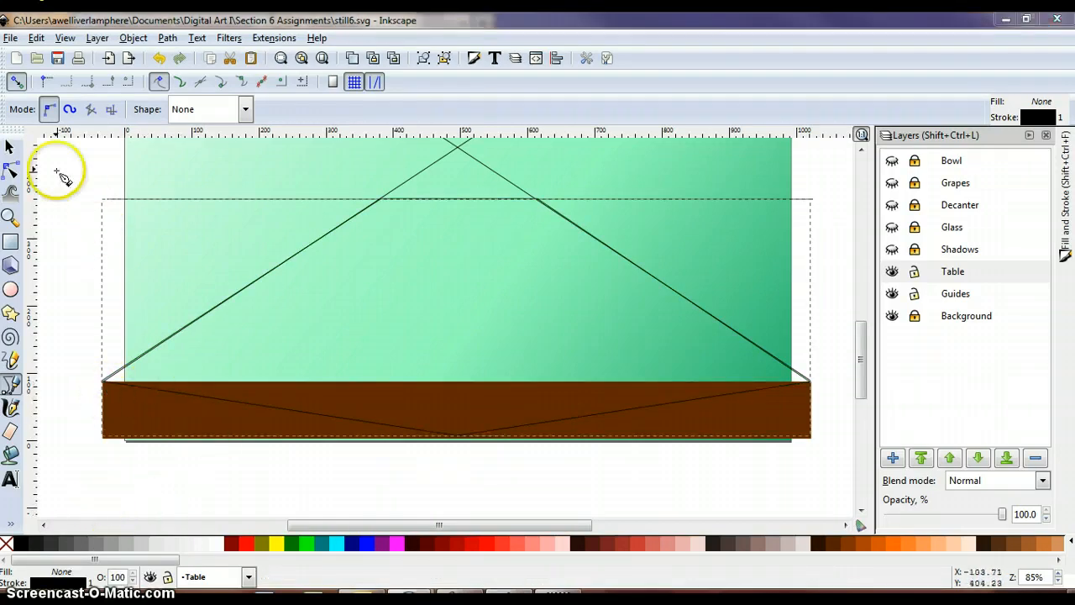
pyautogui.click(10, 147)
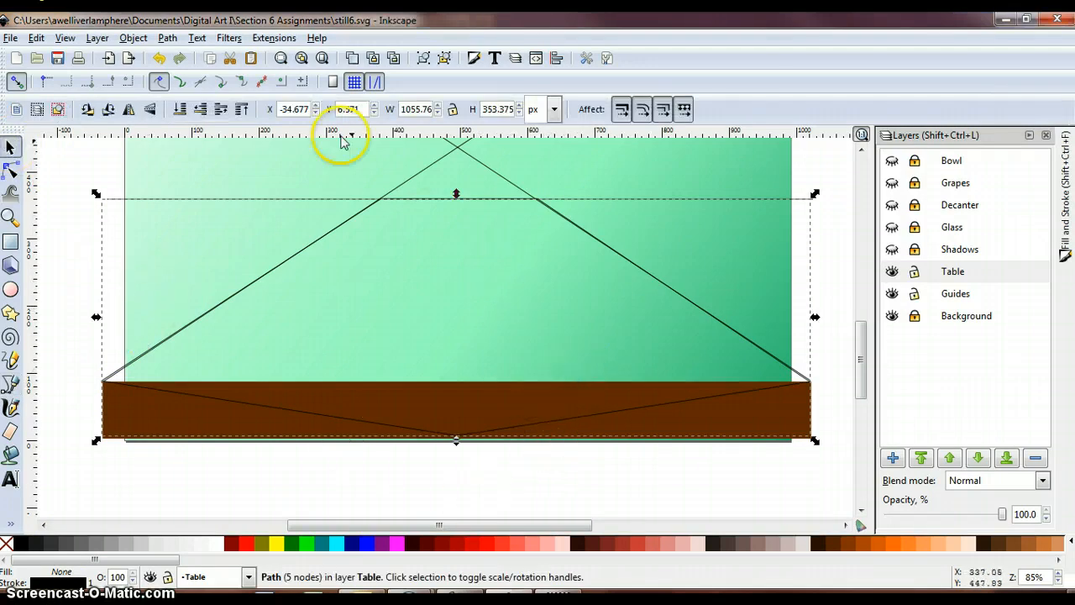
# - Fill the five-node tabletop path with the table's brown, #602900, sampled with the Dropper
pyautogui.click(133, 38)
pyautogui.click(131, 58)
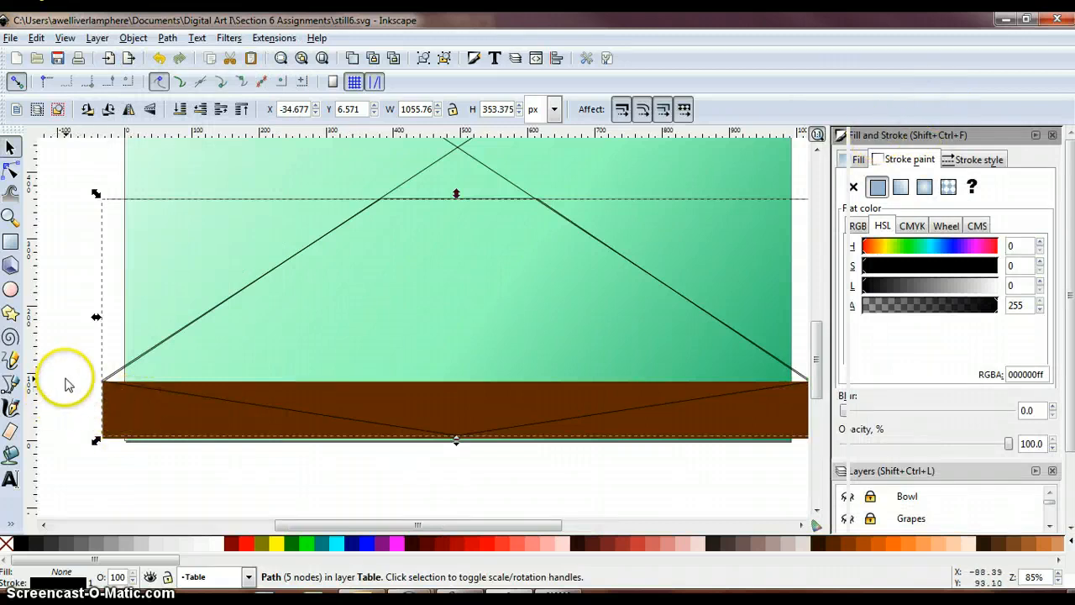
pyautogui.click(11, 523)
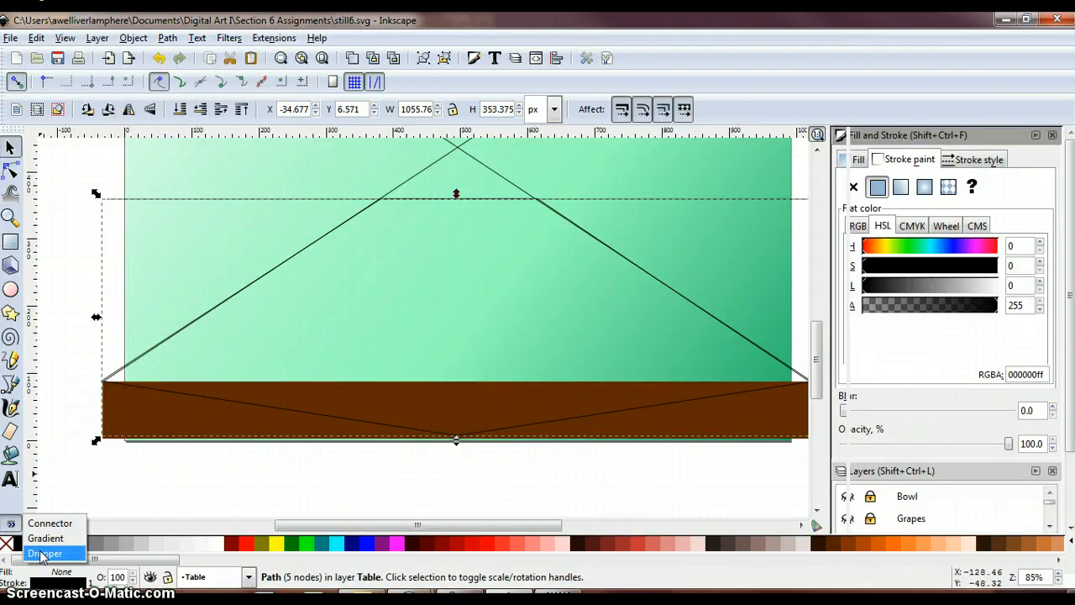
pyautogui.click(41, 555)
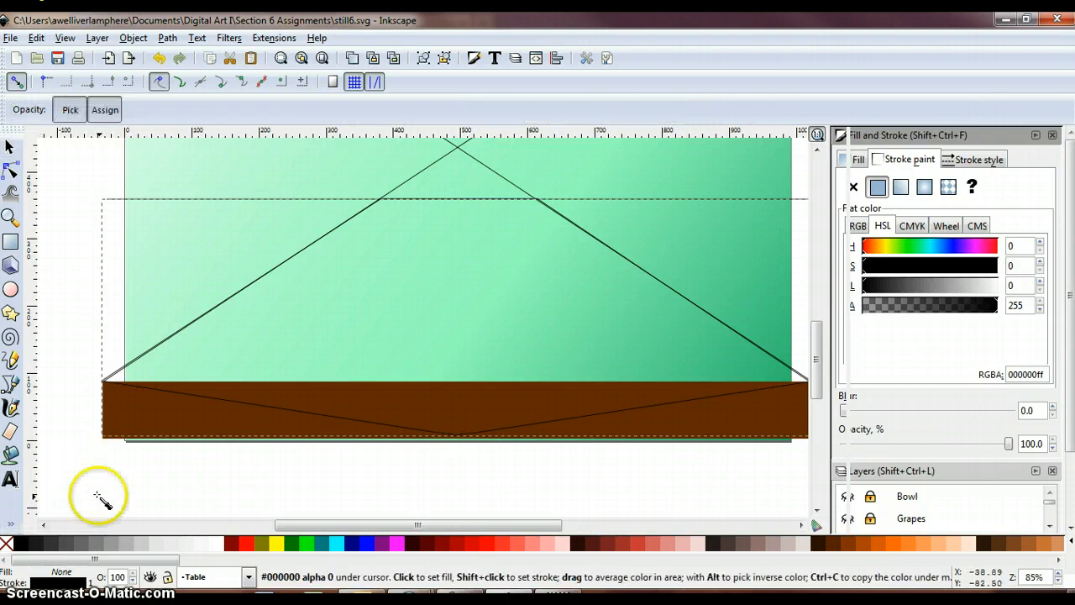
pyautogui.click(387, 414)
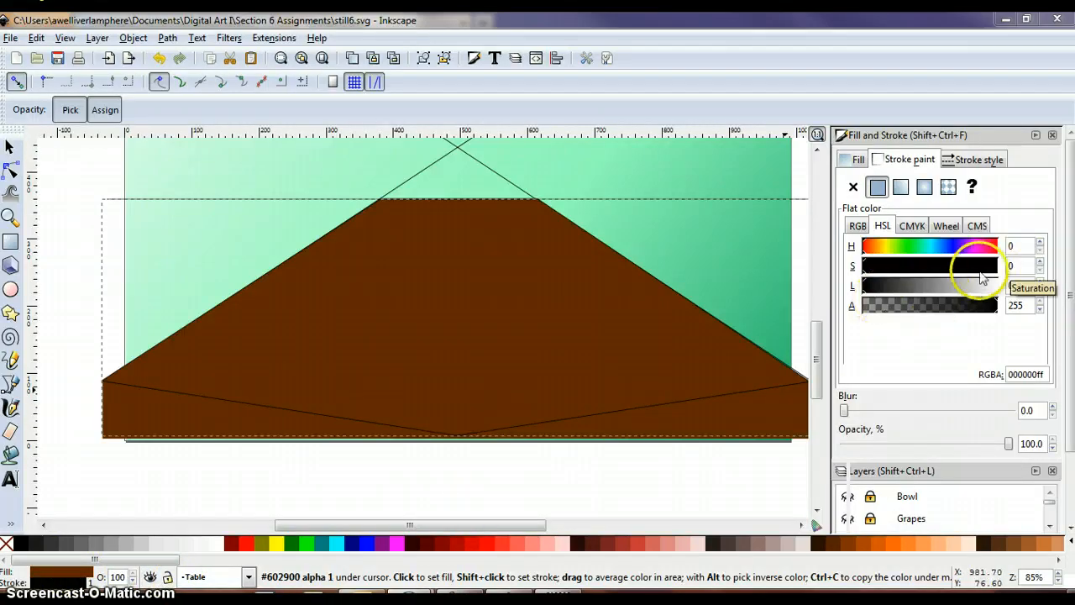
pyautogui.click(10, 151)
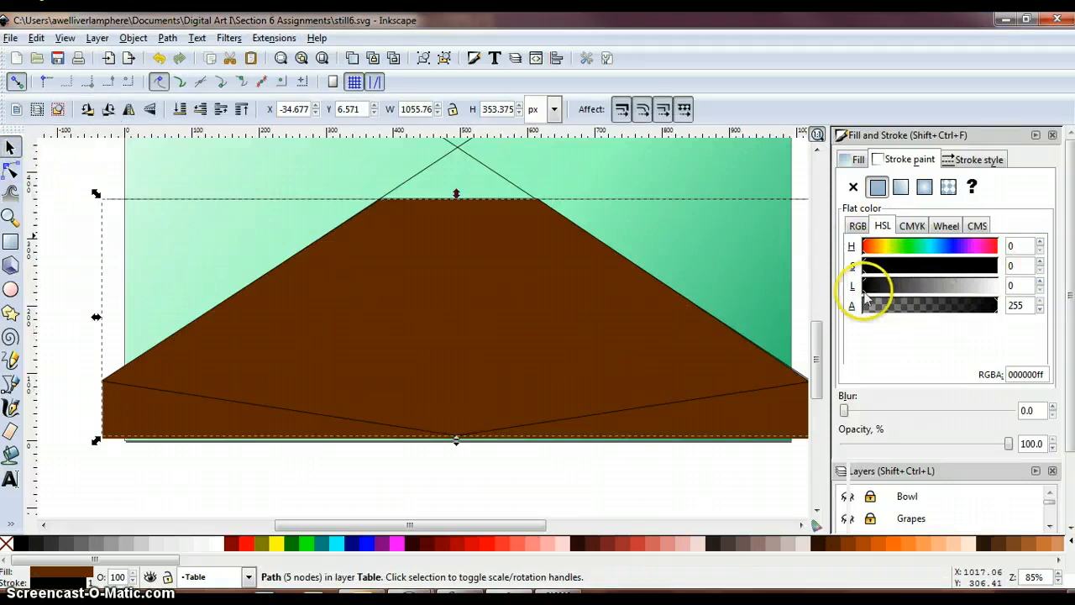
pyautogui.moveTo(882, 287); pyautogui.dragTo(917, 290)
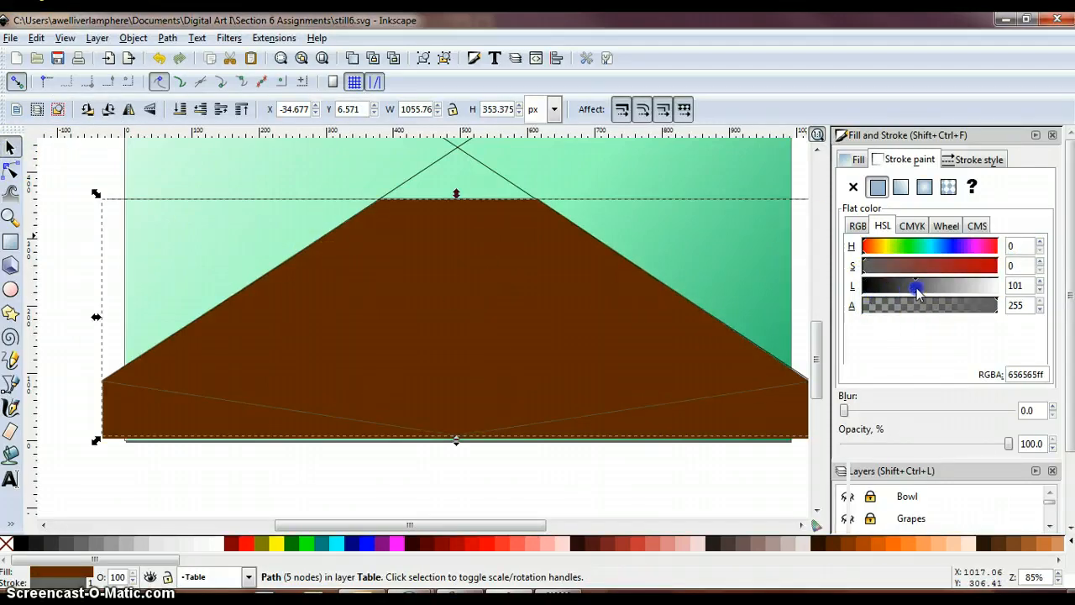
pyautogui.click(158, 58)
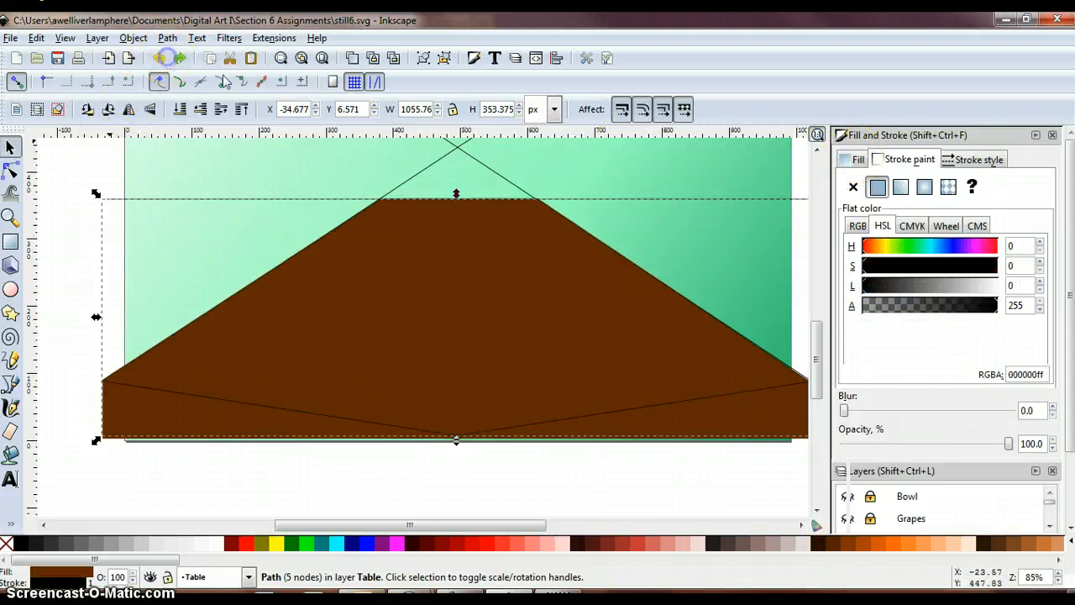
# - Lighten the tabletop path's brown fill to an HSL lightness of 59 and put the Fill and Stroke settings away
pyautogui.click(859, 160)
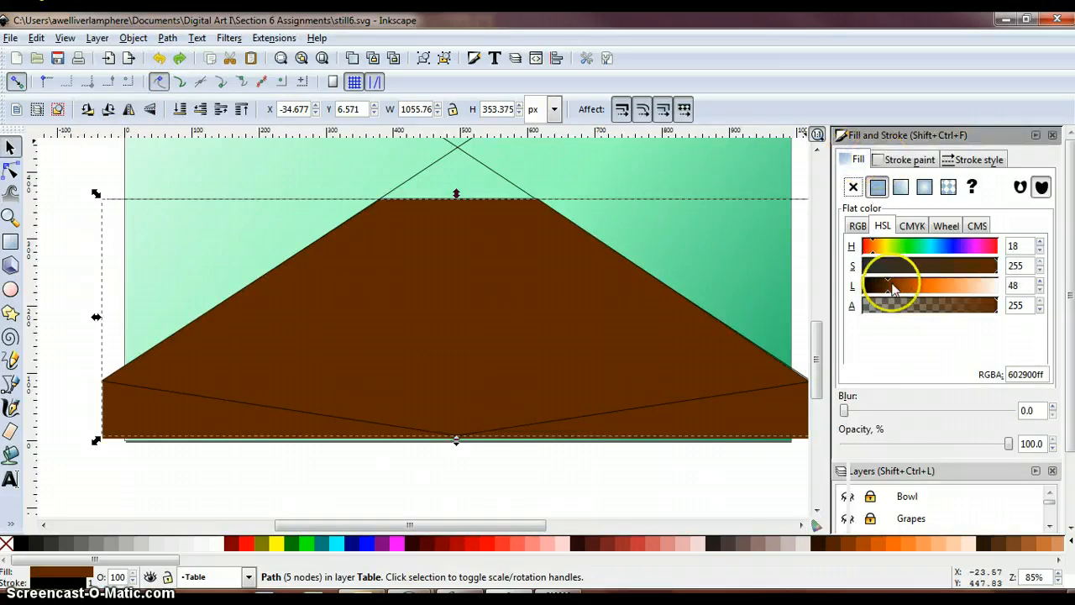
pyautogui.click(899, 291)
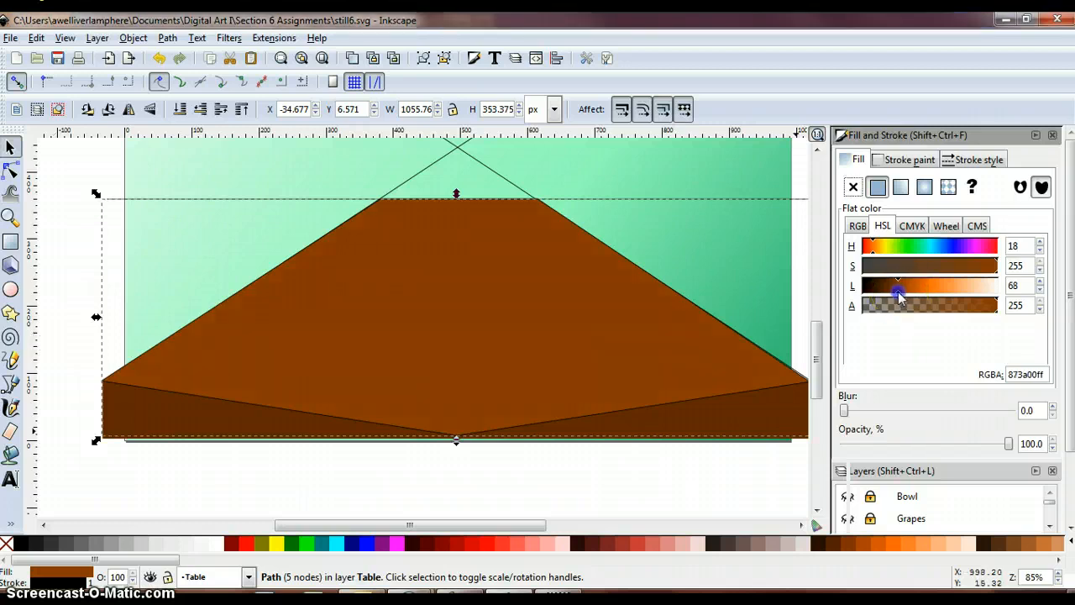
pyautogui.moveTo(898, 292); pyautogui.dragTo(893, 290)
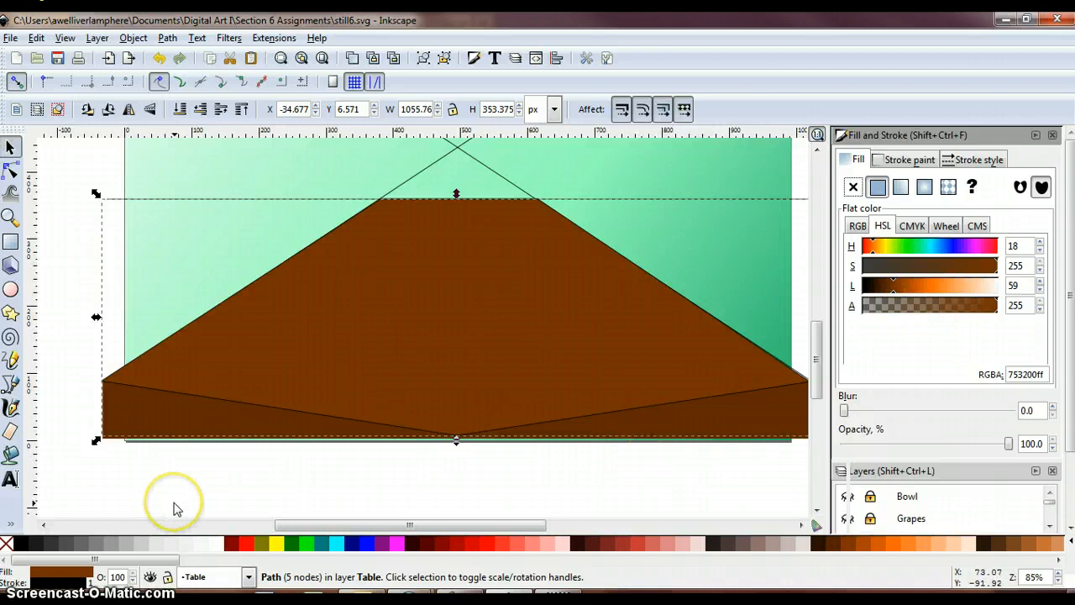
pyautogui.hotkey('shift', 'ctrl', 'f')
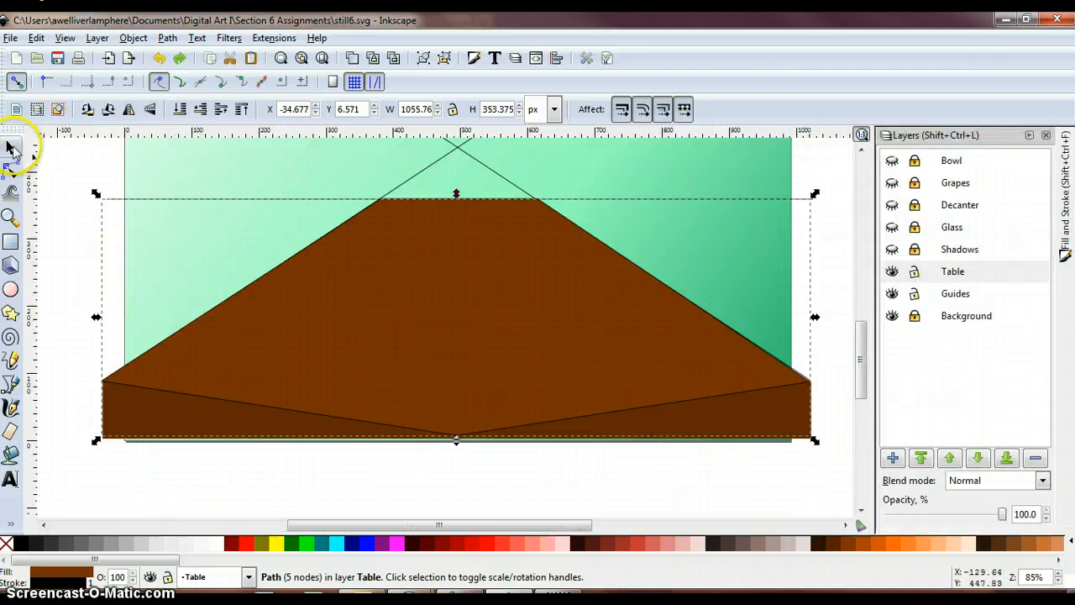
# - Lower the tabletop path behind the darker front rectangle of the table and save the drawing
pyautogui.click(386, 348)
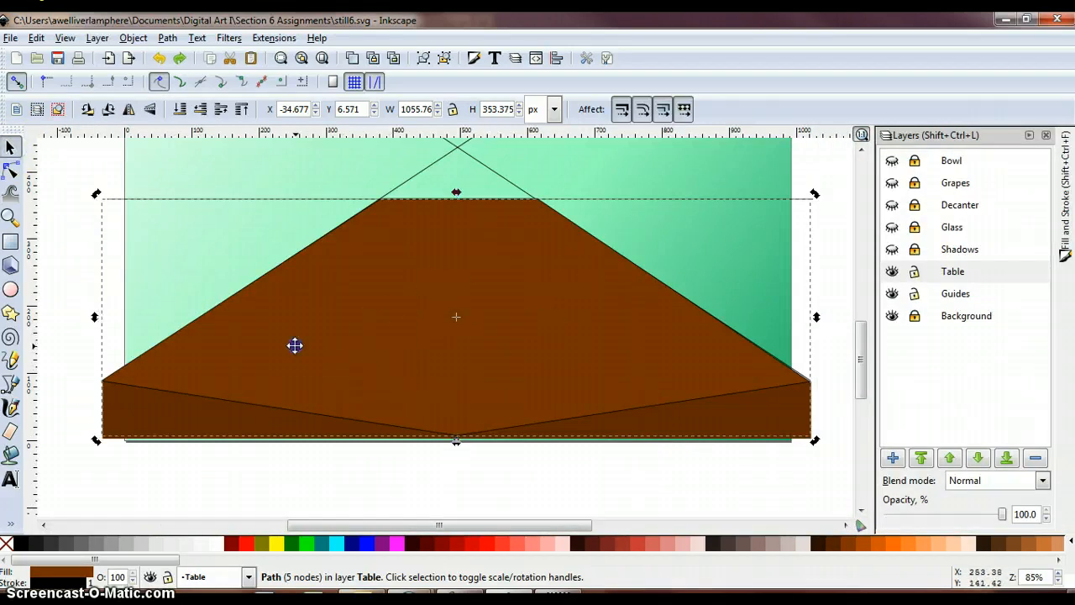
pyautogui.click(294, 344)
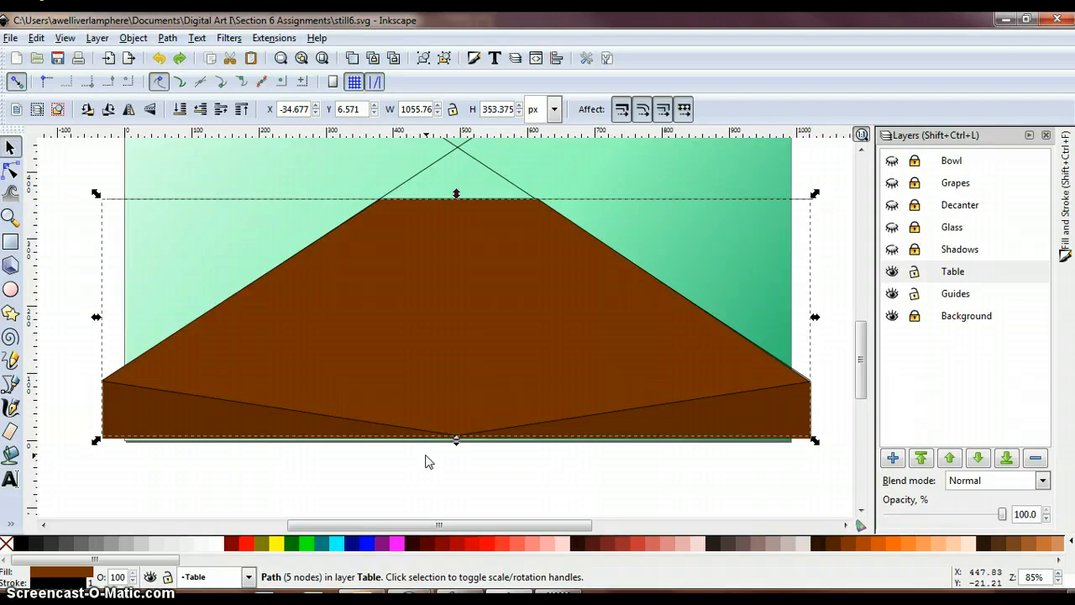
pyautogui.press('pagedown')
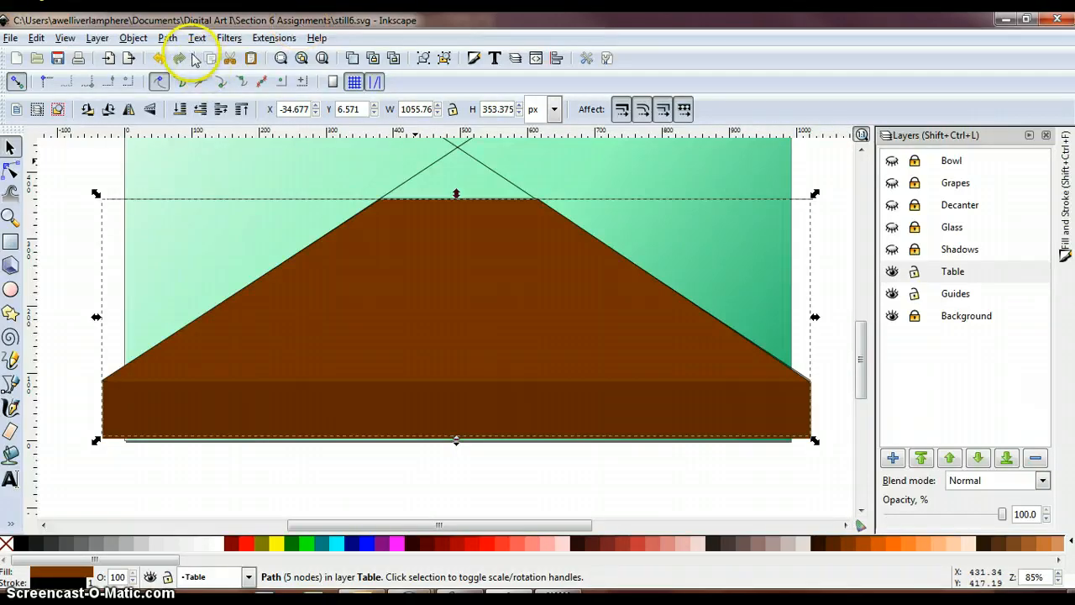
pyautogui.click(157, 57)
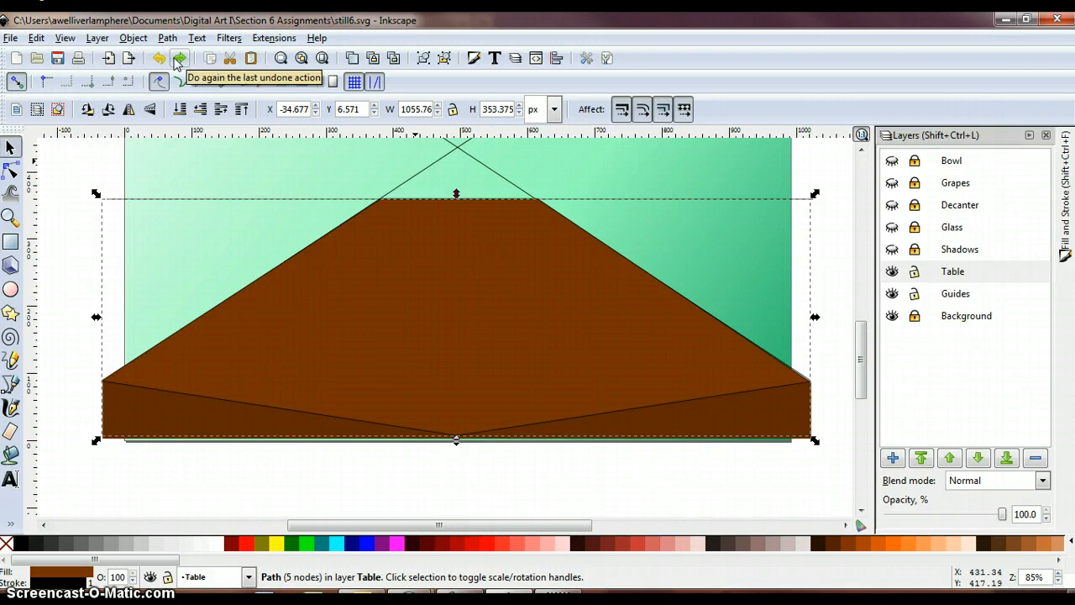
pyautogui.click(178, 58)
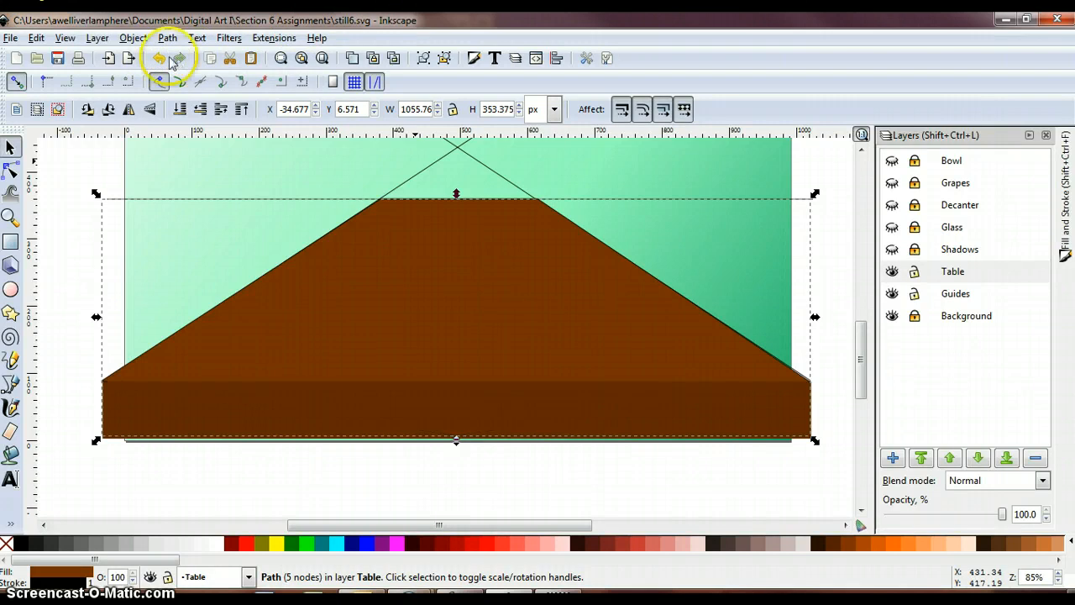
pyautogui.click(158, 59)
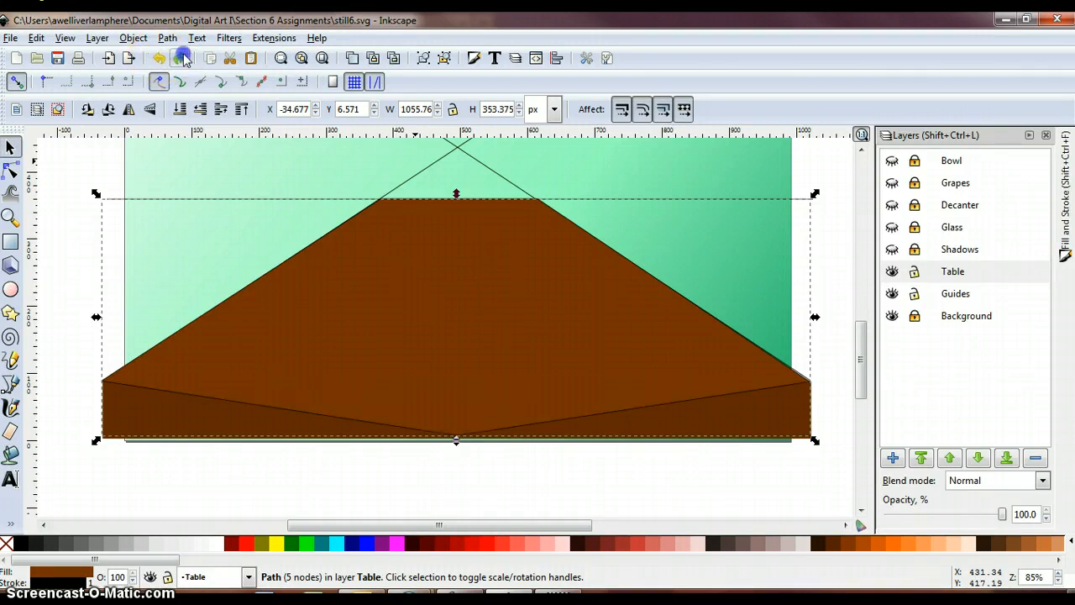
pyautogui.click(180, 59)
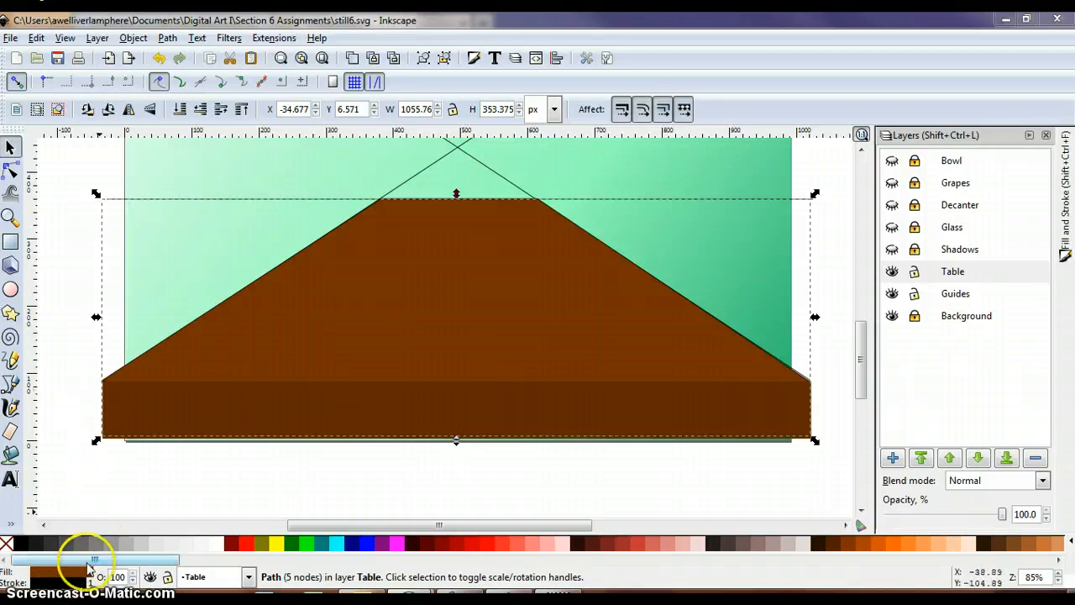
pyautogui.click(10, 38)
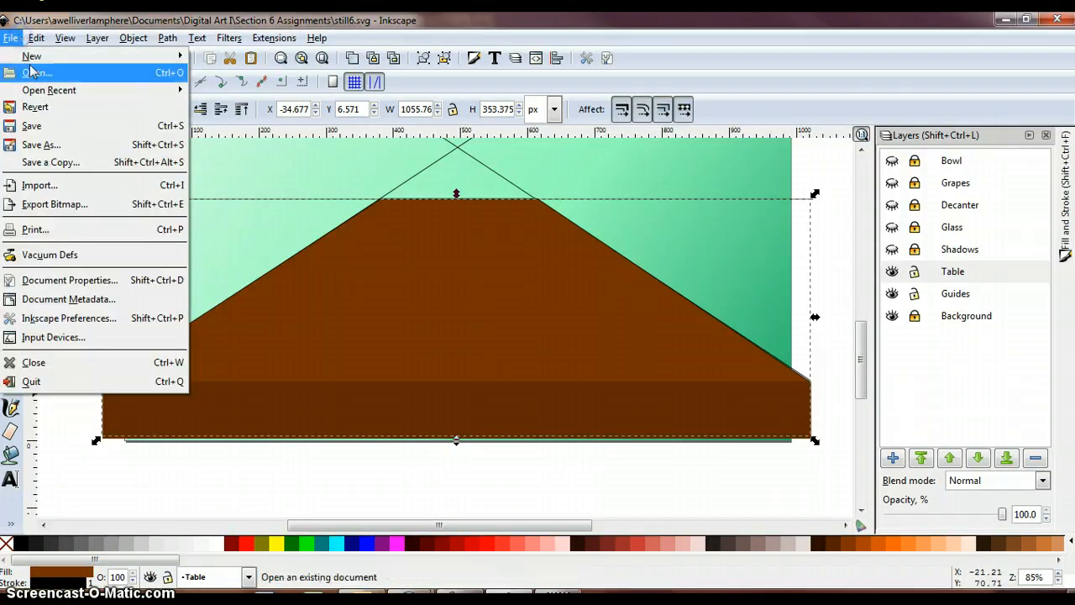
pyautogui.click(34, 126)
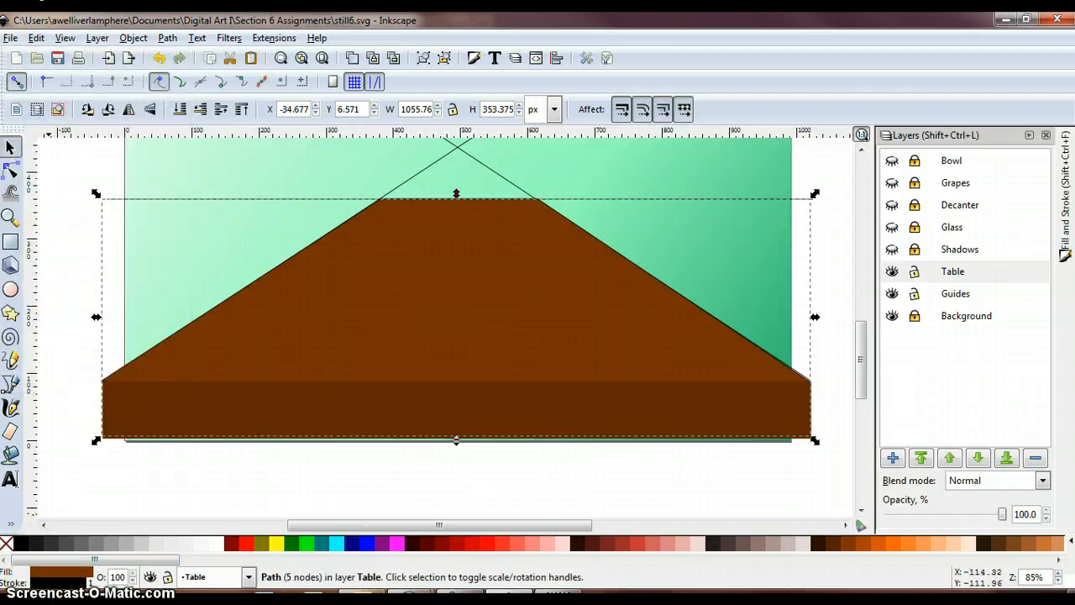
# - Lock the Guides and Table layers and add a new layer named Book above the Bowl layer
pyautogui.scroll(1, 713, 496)
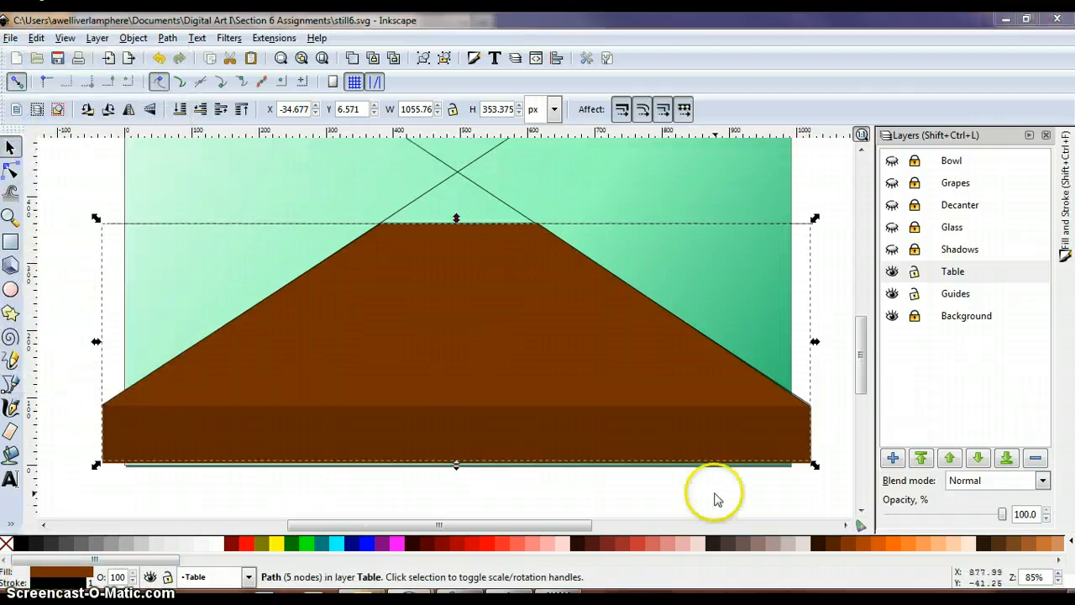
pyautogui.click(916, 295)
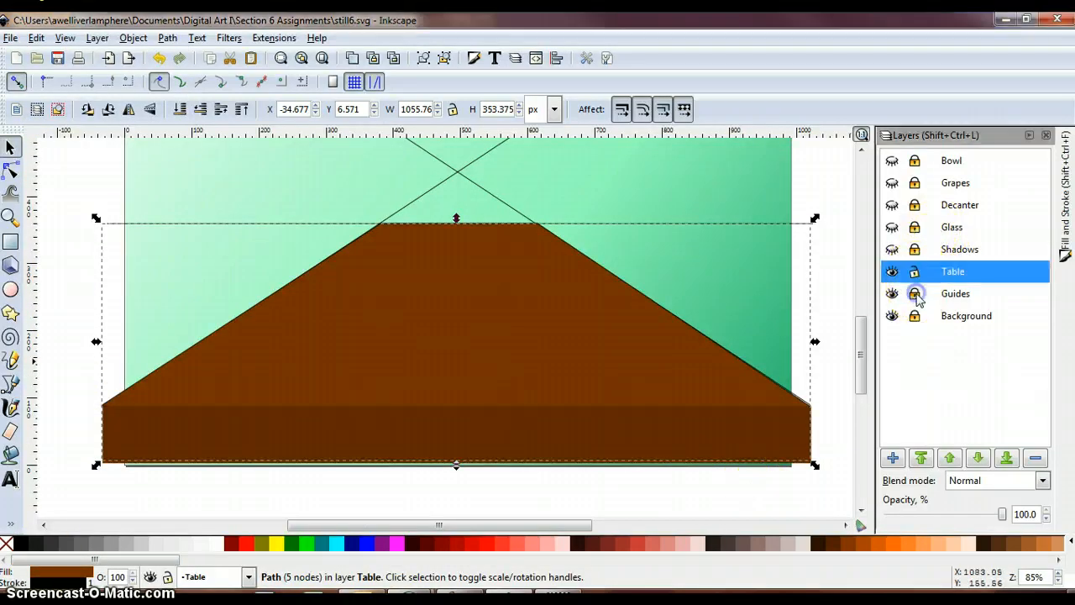
pyautogui.click(954, 160)
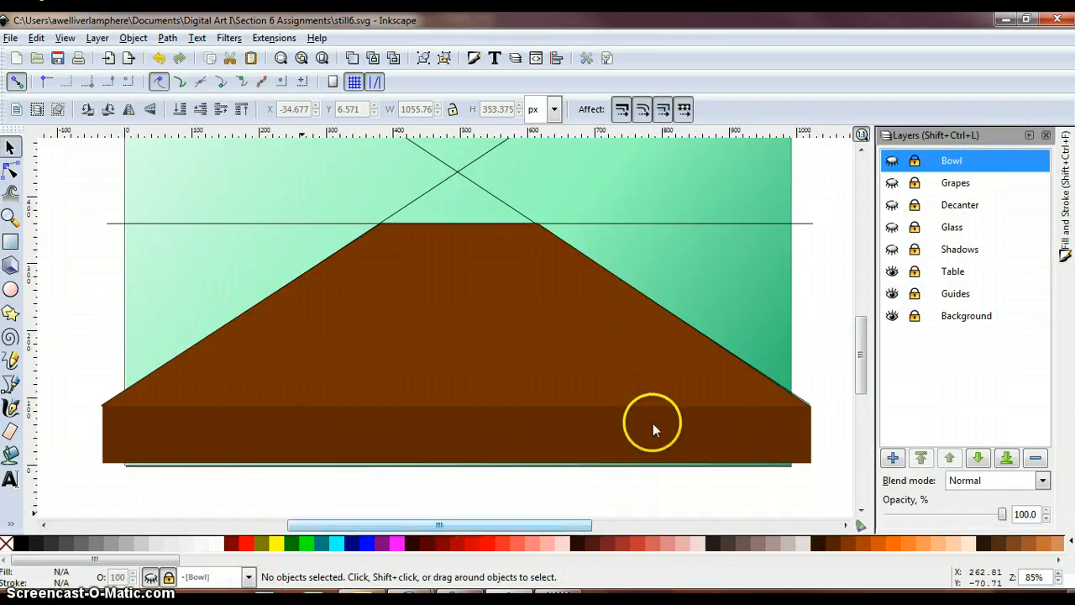
pyautogui.click(893, 457)
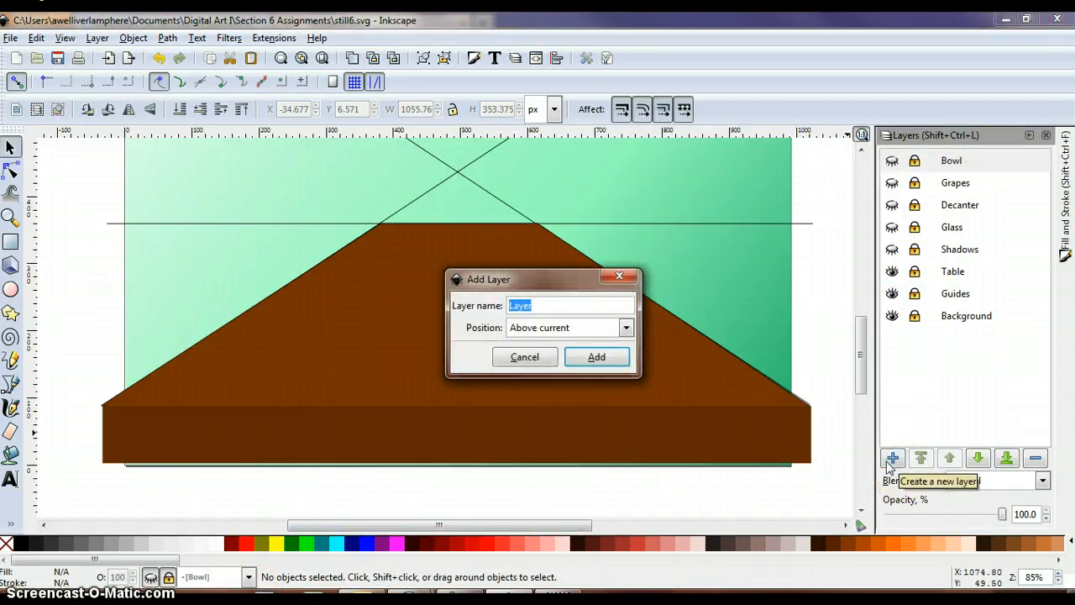
pyautogui.write('Bo')
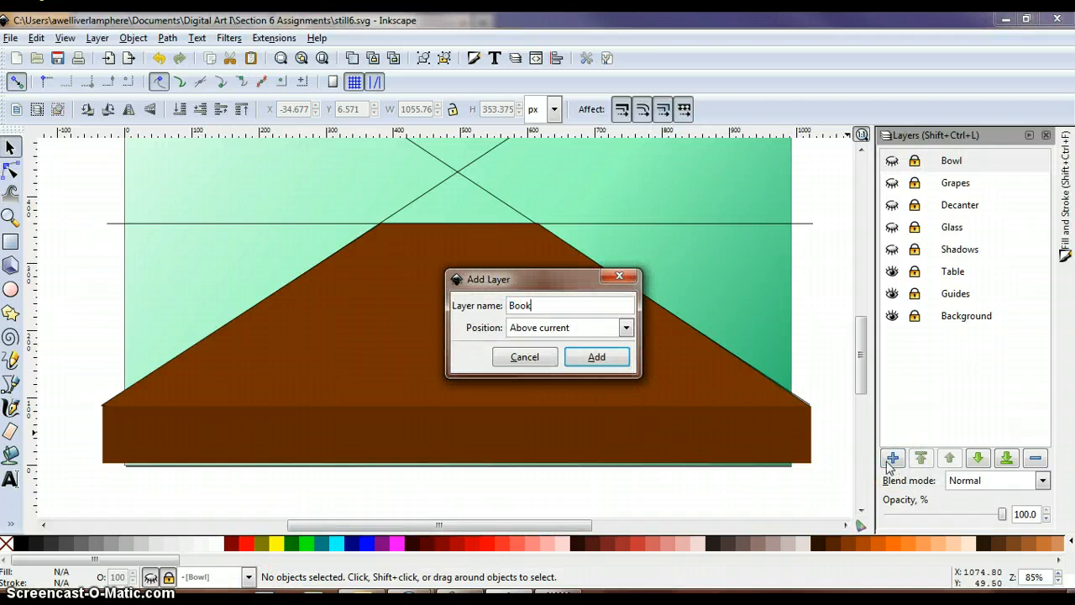
pyautogui.write('ok')
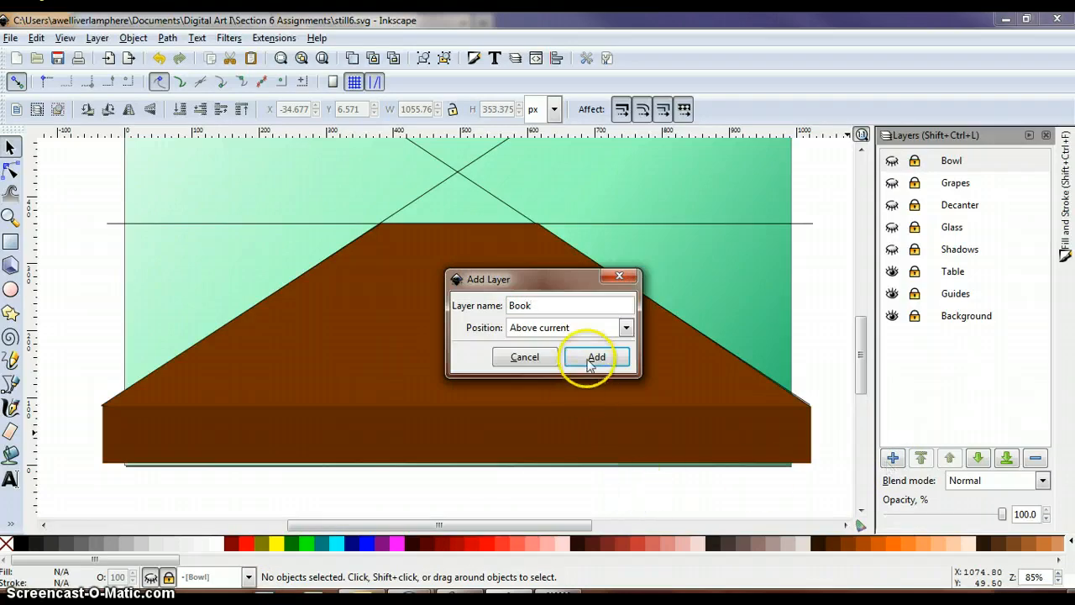
pyautogui.click(595, 356)
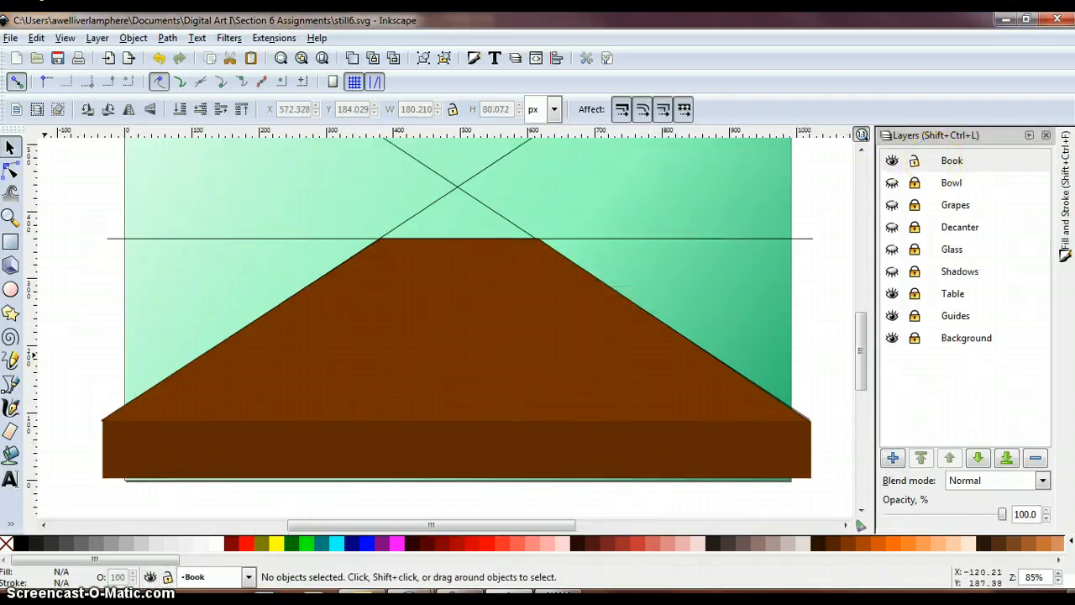
# - On the Book layer, draw a flat 3D box over the tabletop's right half and align both its vanishing points with the horizon line
pyautogui.click(11, 265)
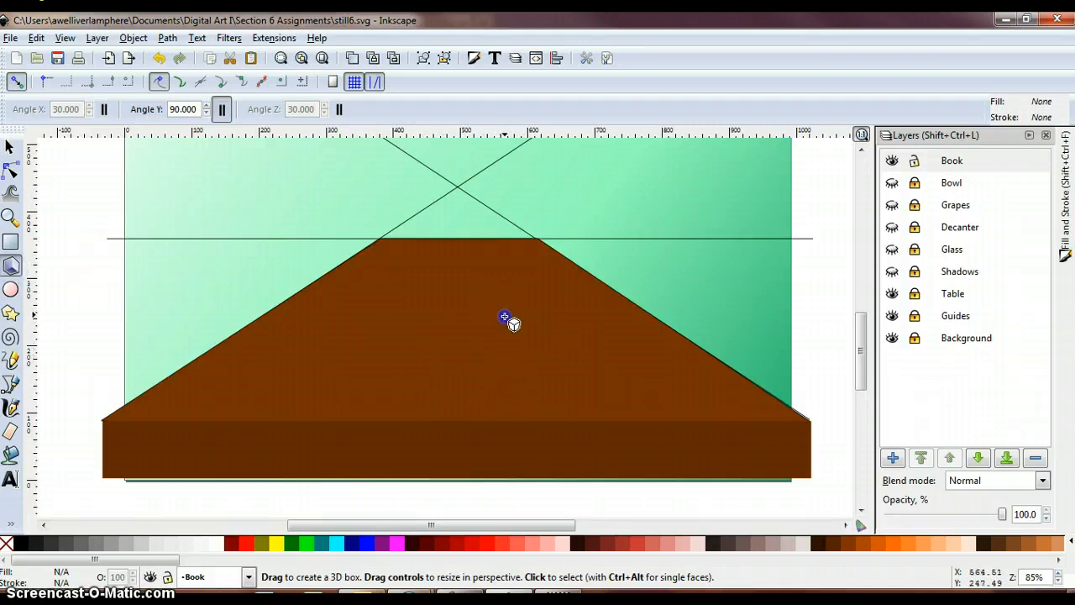
pyautogui.moveTo(504, 316); pyautogui.dragTo(645, 368)
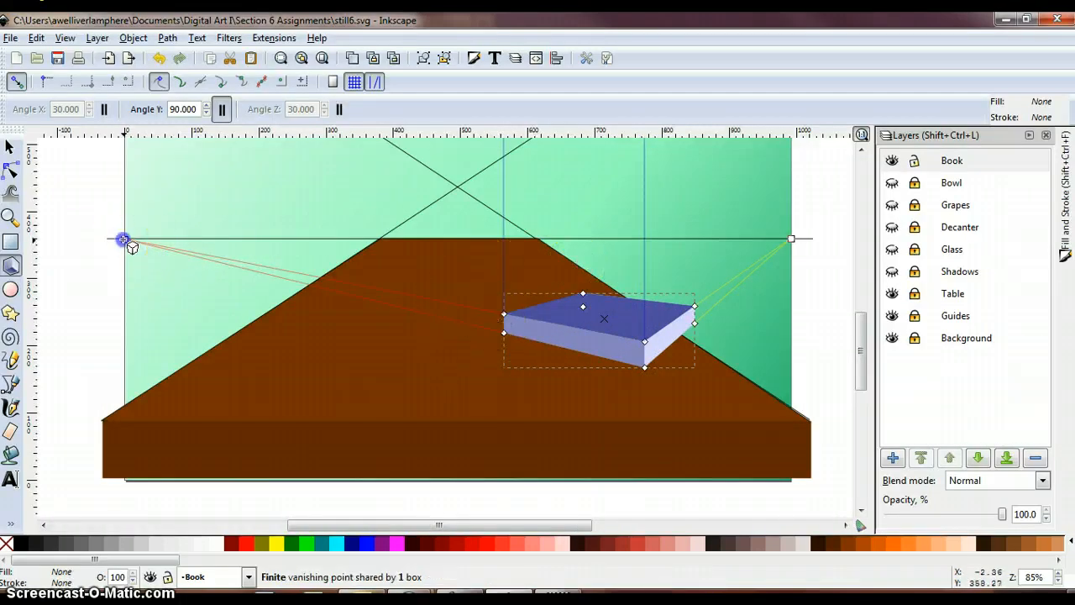
pyautogui.moveTo(123, 240)
pyautogui.mouseDown()
pyautogui.moveTo(242, 291)
pyautogui.moveTo(112, 274)
pyautogui.moveTo(122, 238)
pyautogui.mouseUp()
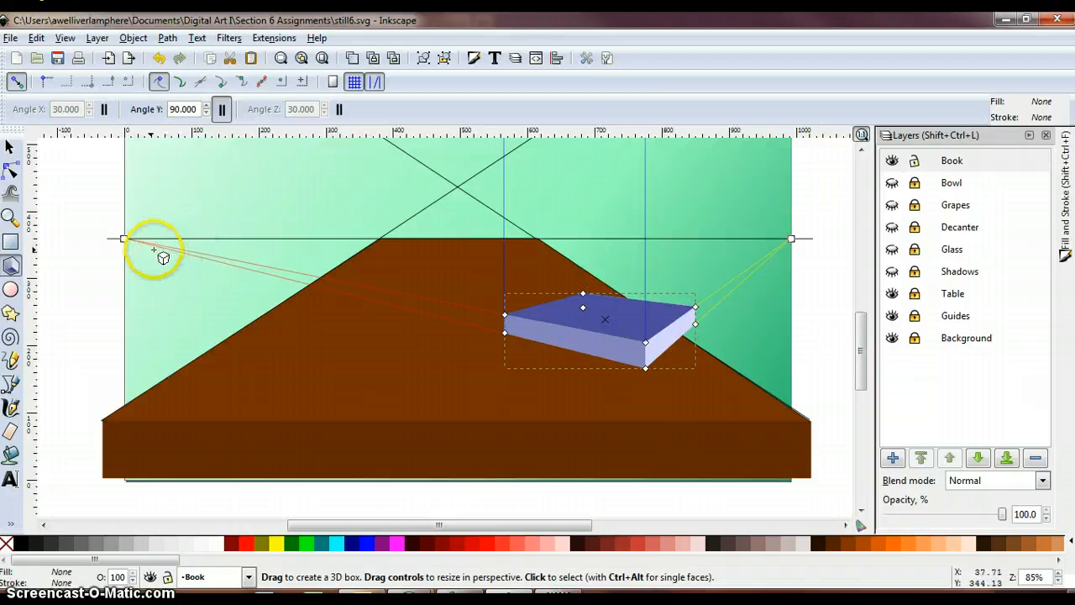
pyautogui.moveTo(791, 239)
pyautogui.mouseDown()
pyautogui.moveTo(754, 272)
pyautogui.moveTo(791, 238)
pyautogui.mouseUp()
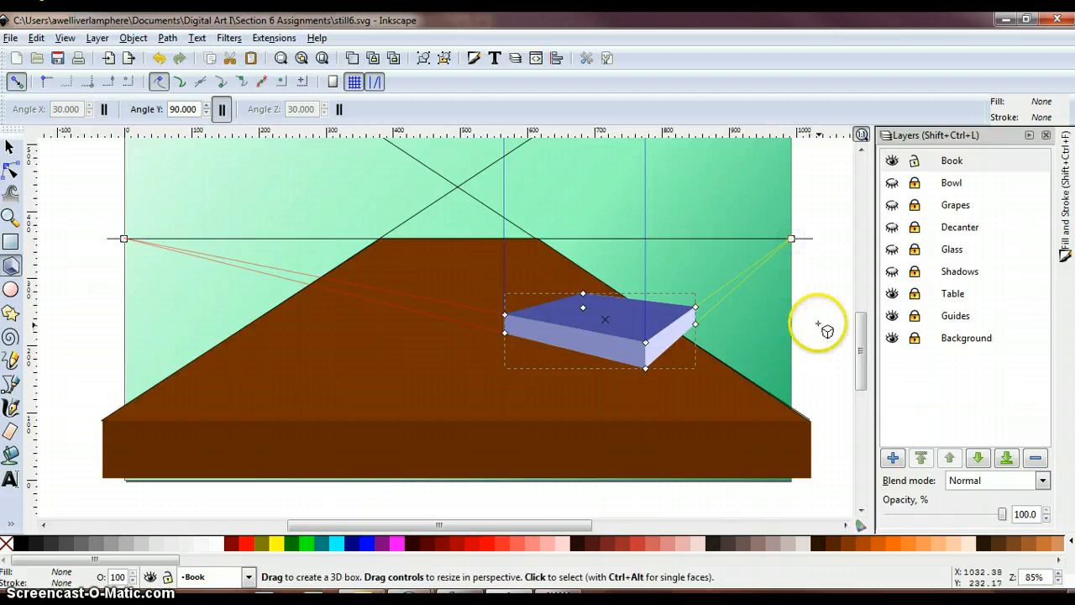
# - Move the 3D box inward along the tabletop and shorten its depth so it sits within the table's right edge
pyautogui.moveTo(643, 340); pyautogui.dragTo(561, 316)
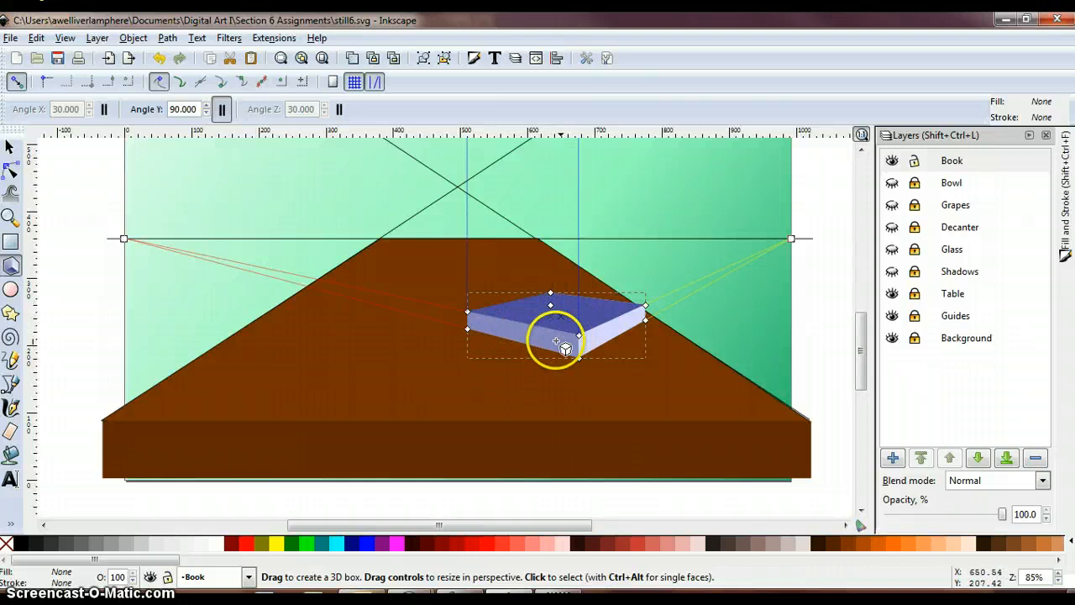
pyautogui.click(627, 313)
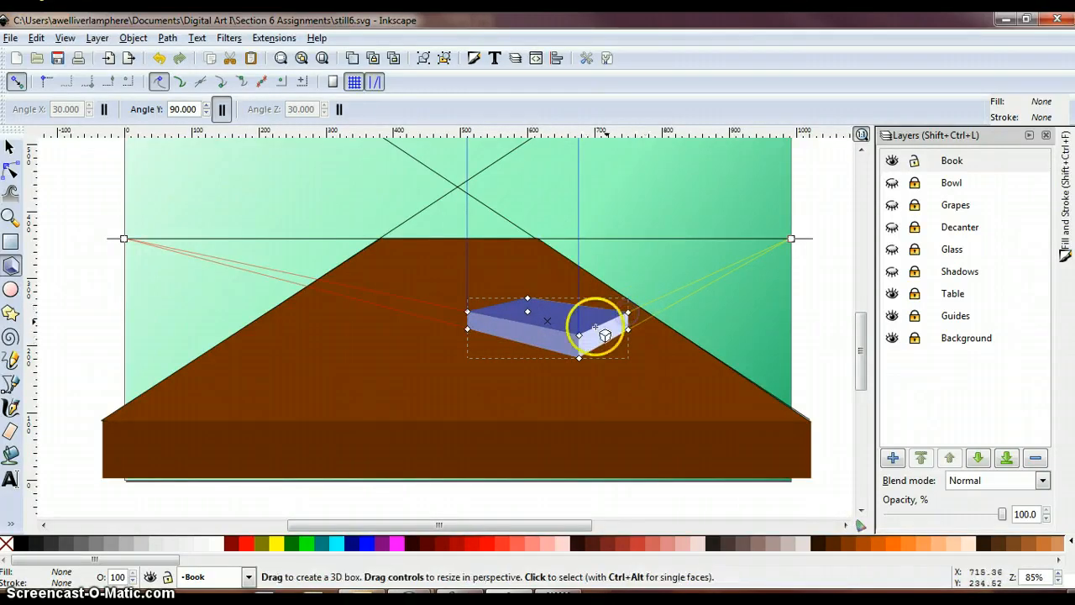
pyautogui.click(580, 320)
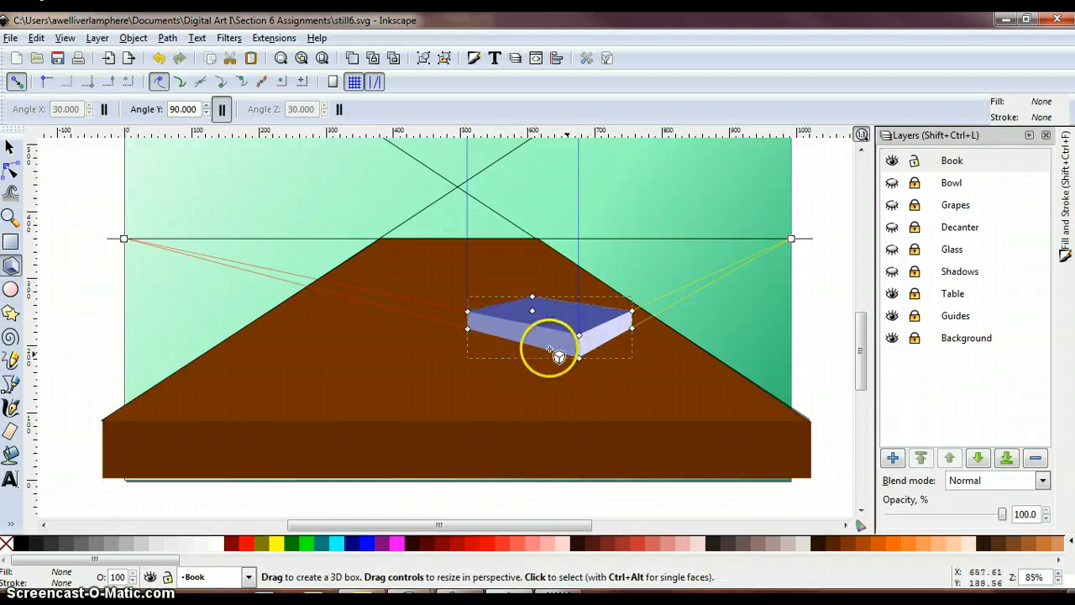
pyautogui.moveTo(580, 337); pyautogui.dragTo(540, 346)
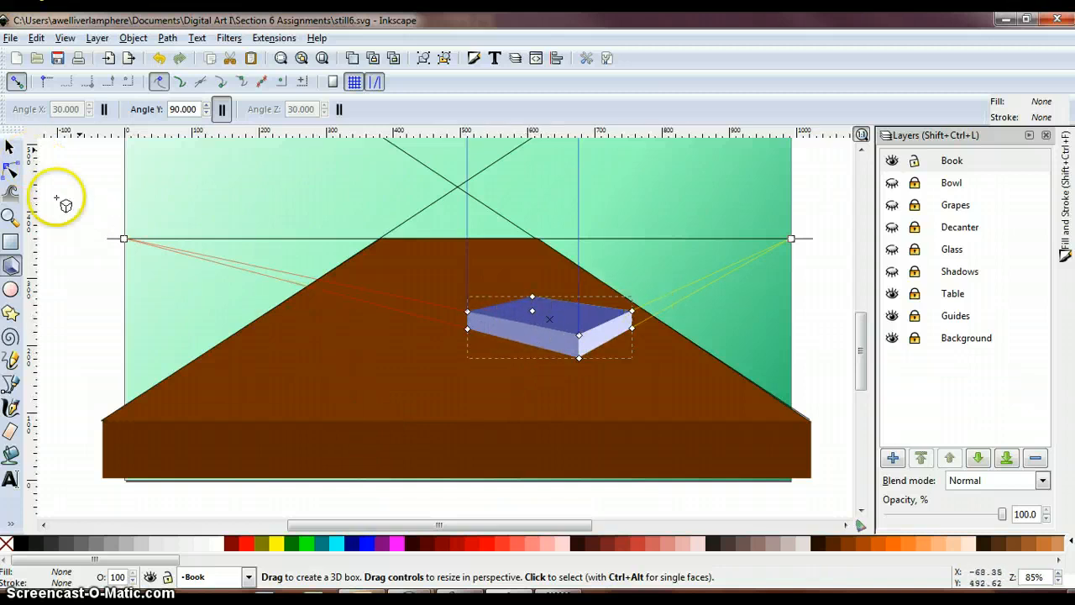
# - Convert the 3D box on the Book layer from an object to paths
pyautogui.click(13, 148)
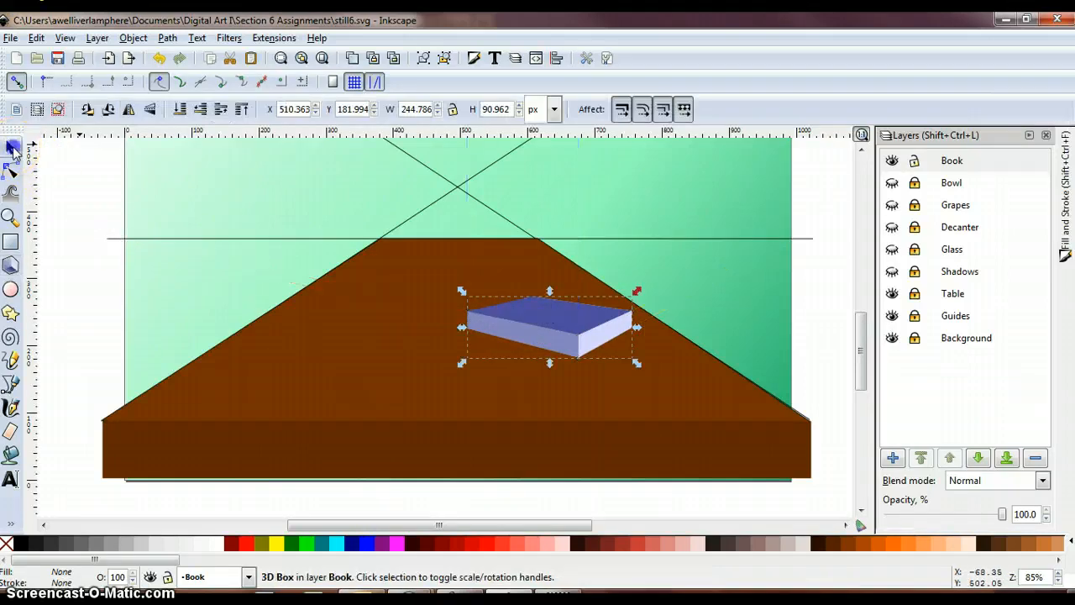
pyautogui.click(534, 329)
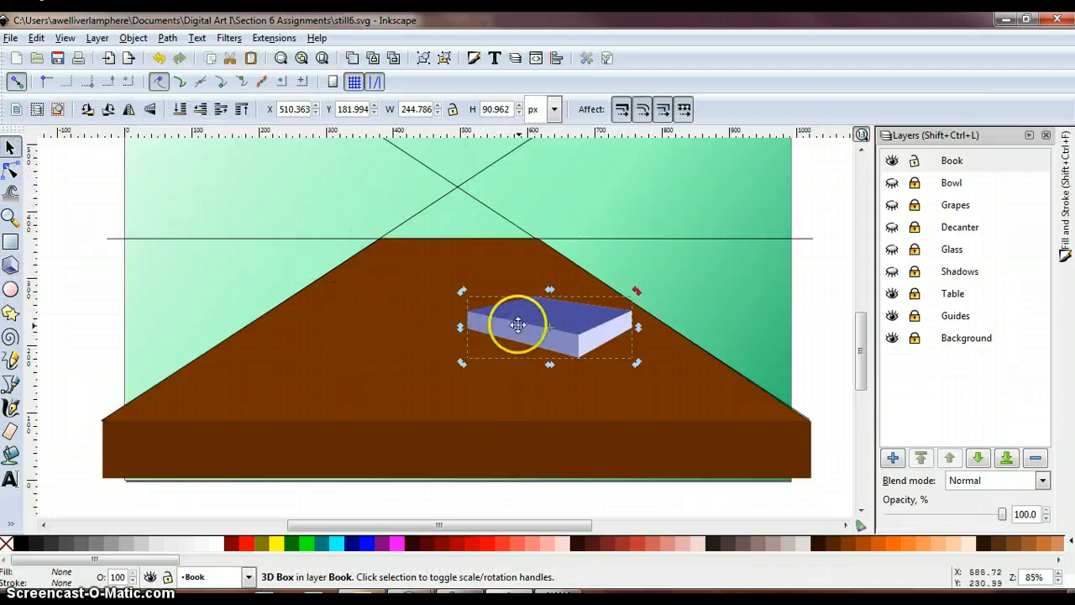
pyautogui.click(167, 39)
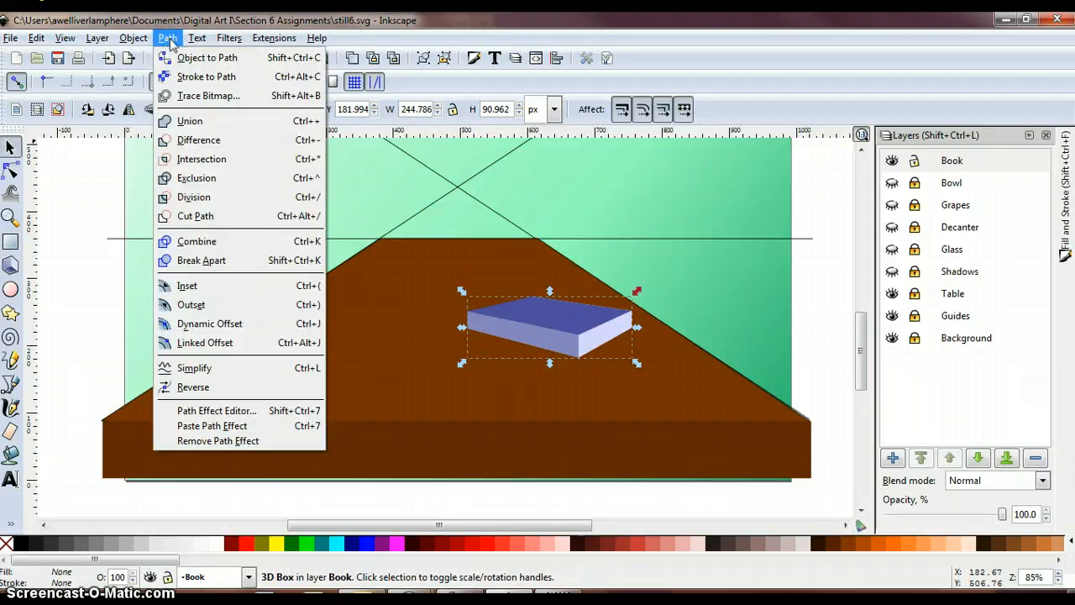
pyautogui.click(182, 58)
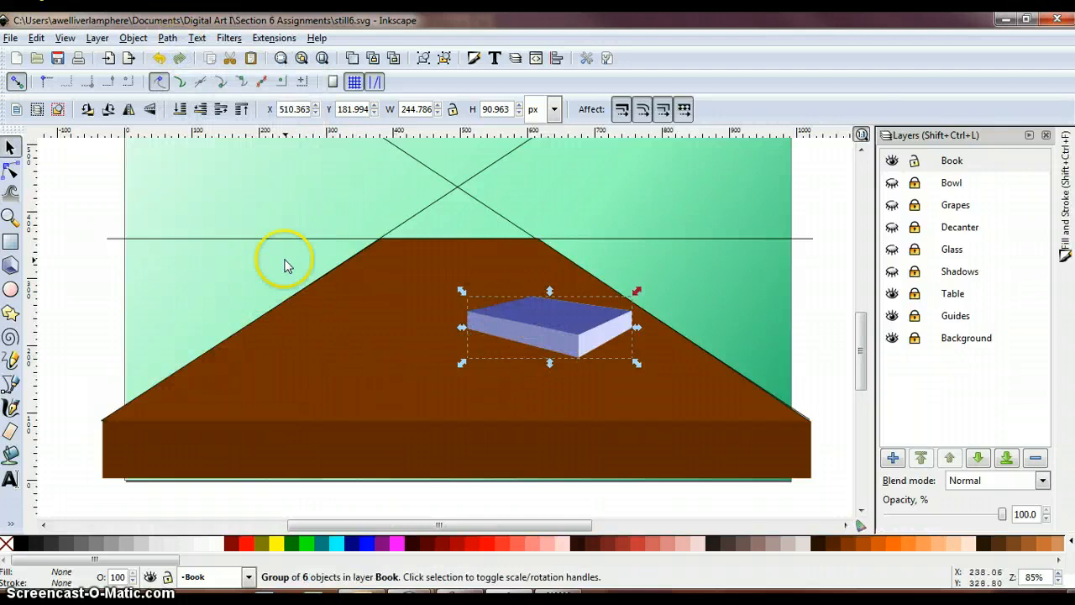
# - Give the converted book shape a flat black stroke with a width of 1 px
pyautogui.click(97, 38)
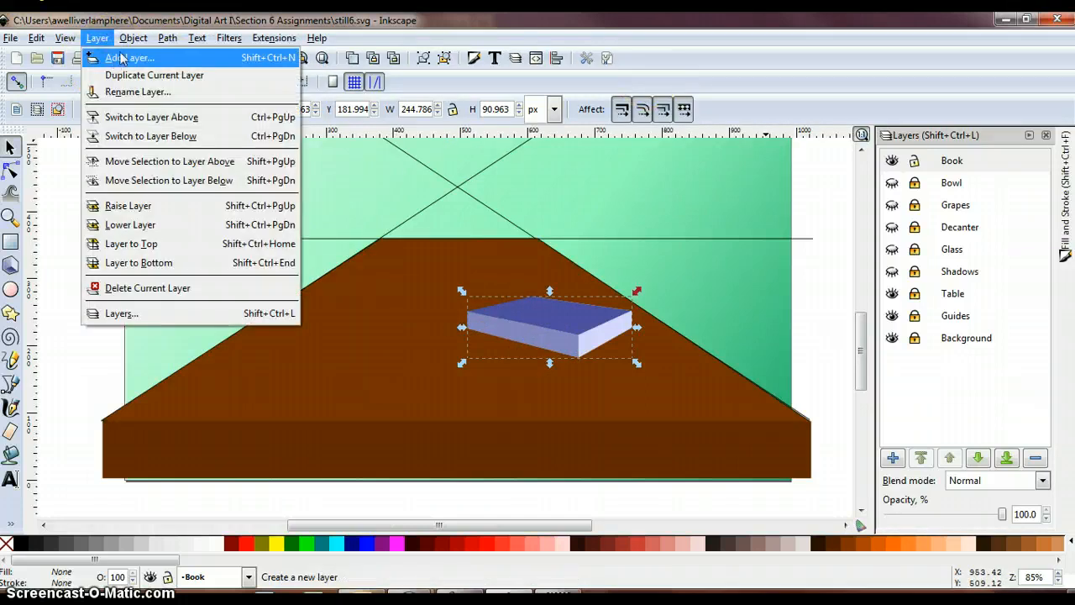
pyautogui.press('Escape')
pyautogui.click(133, 37)
pyautogui.click(168, 53)
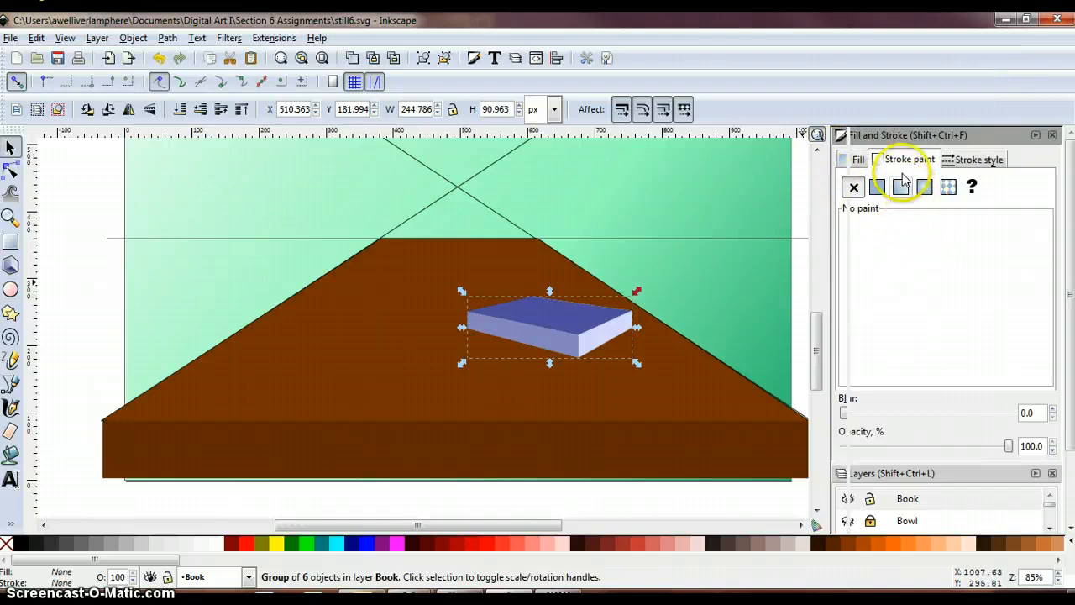
pyautogui.click(879, 188)
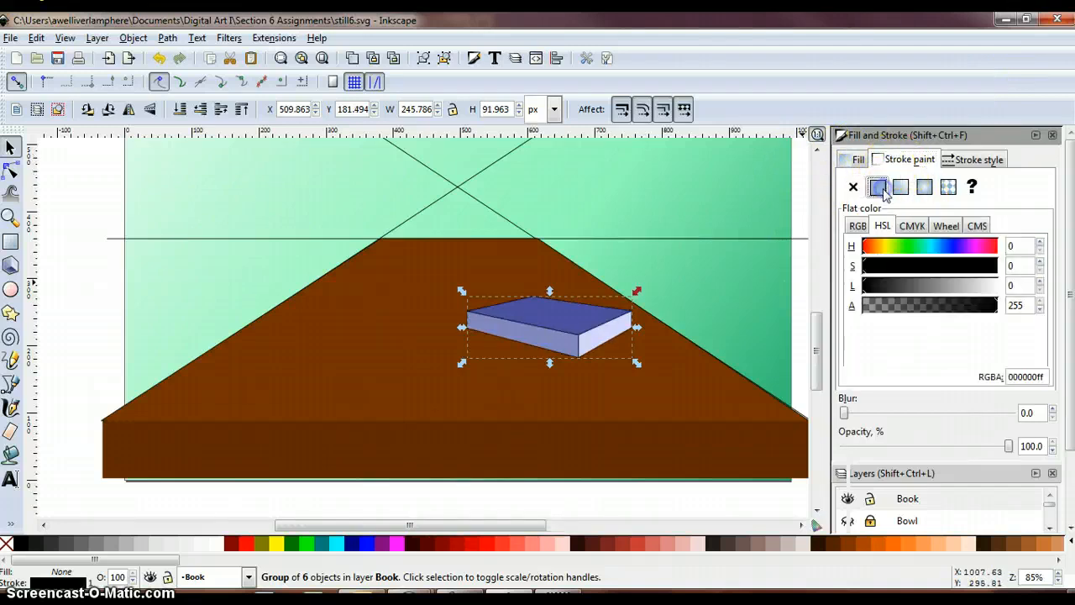
pyautogui.click(879, 188)
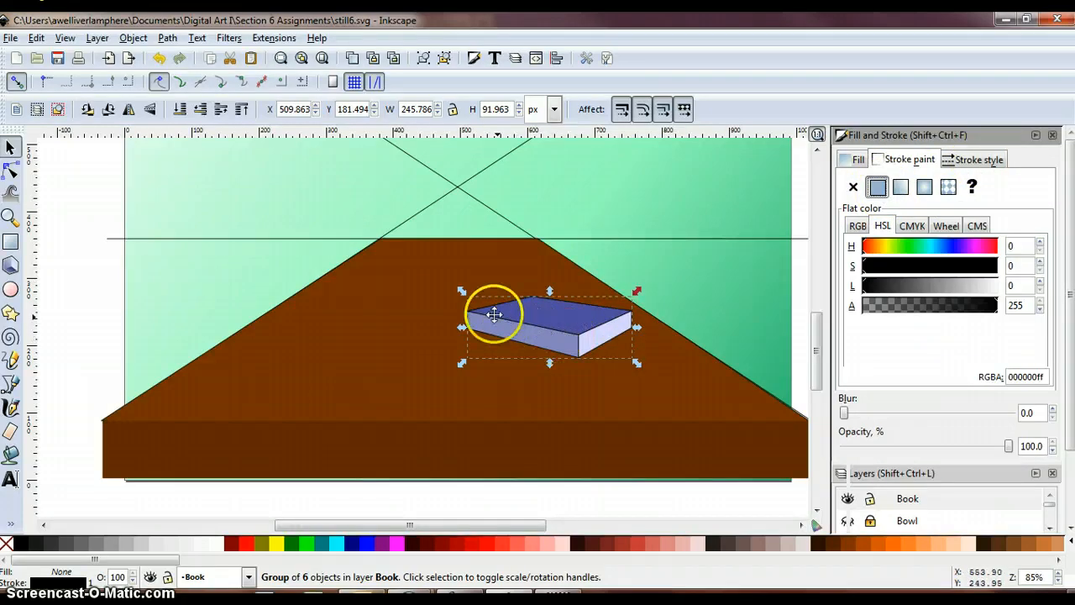
pyautogui.click(972, 161)
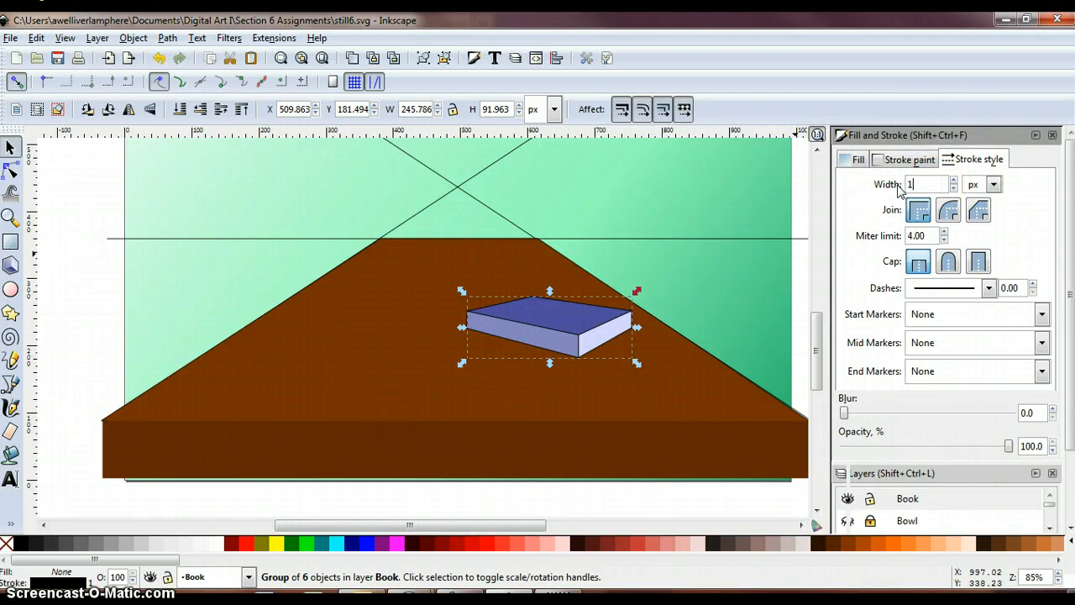
pyautogui.click(994, 184)
pyautogui.click(974, 185)
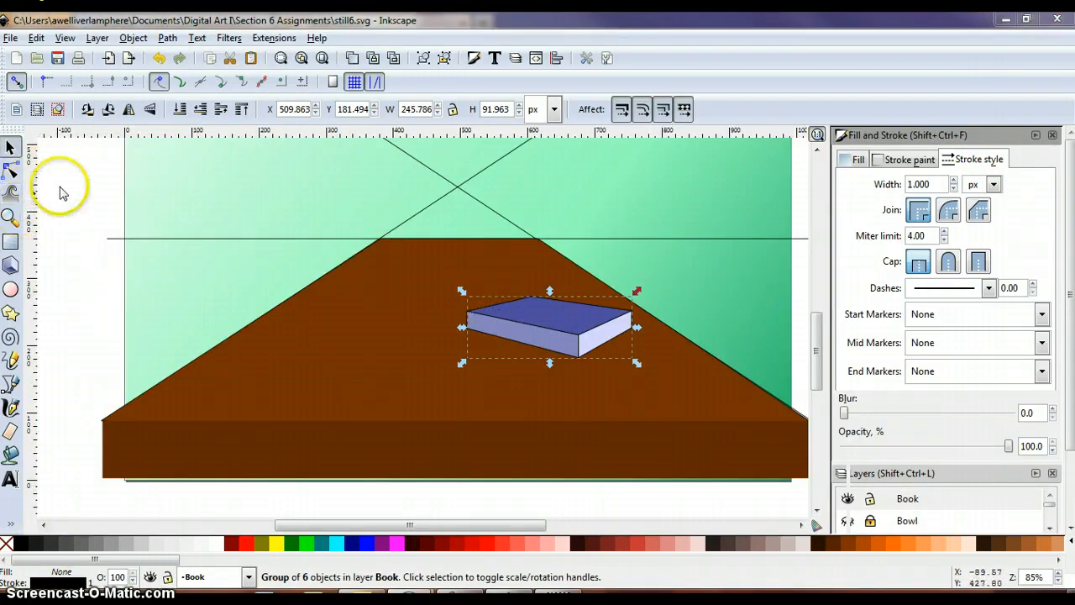
# - Recolour only the book's top face dark purple with HSL 201, 75, 78
pyautogui.click(11, 170)
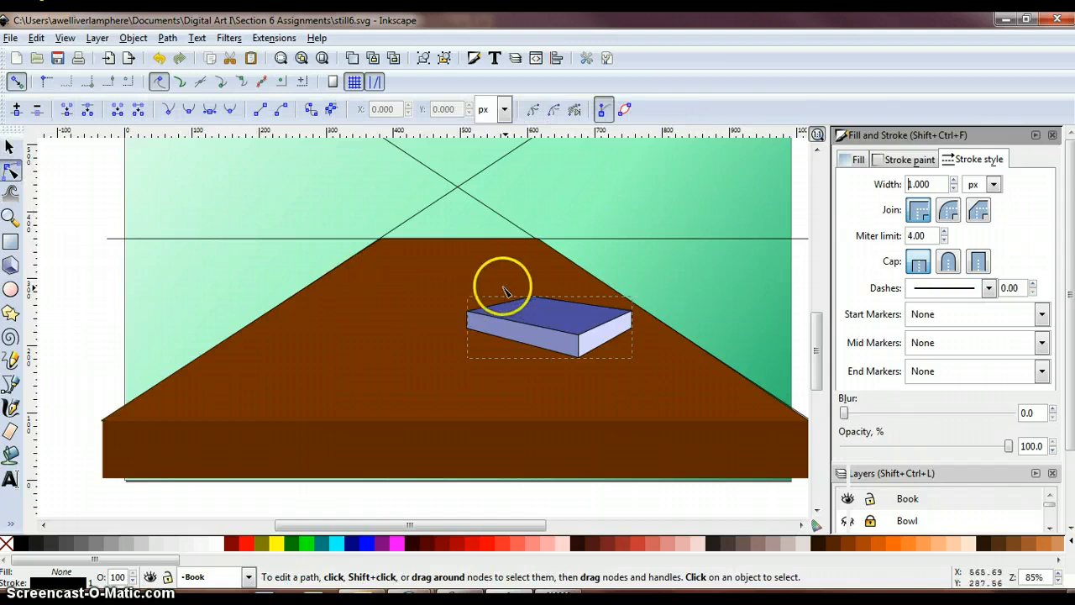
pyautogui.click(558, 317)
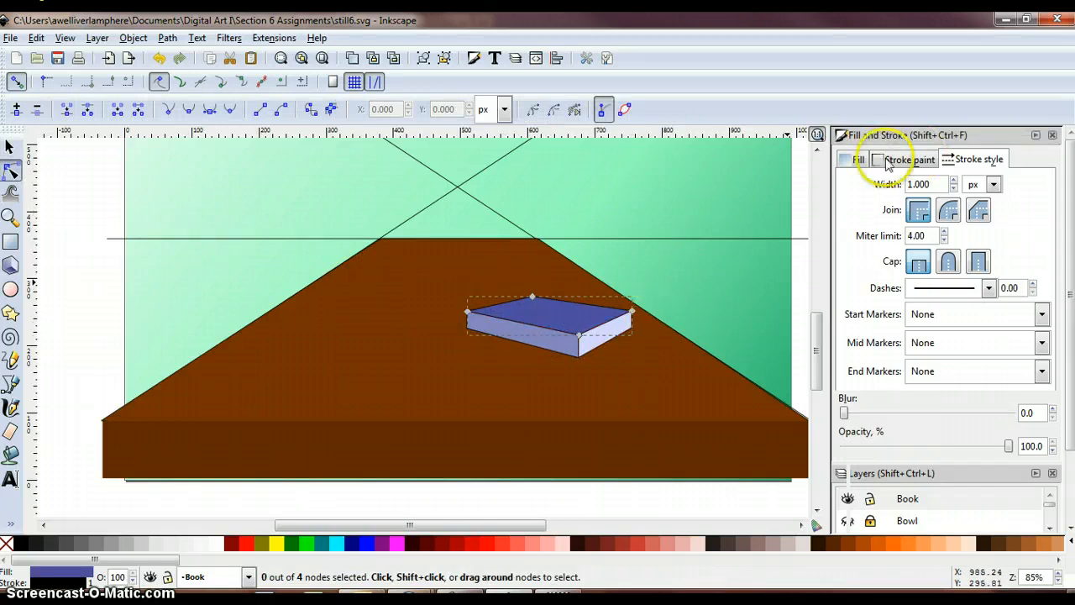
pyautogui.click(856, 158)
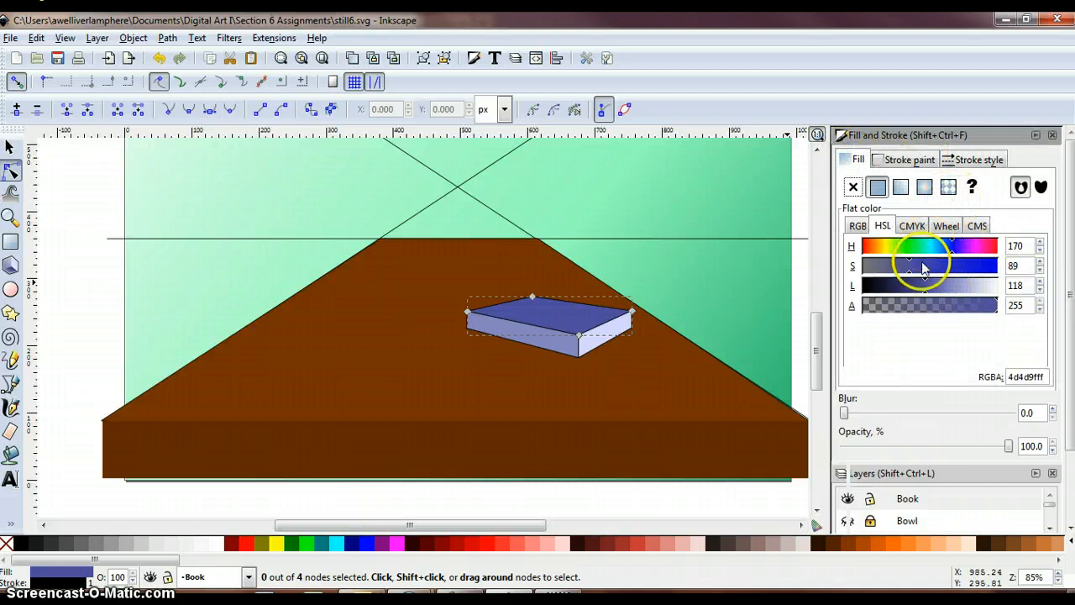
pyautogui.moveTo(961, 250); pyautogui.dragTo(970, 249)
pyautogui.moveTo(924, 287)
pyautogui.mouseDown()
pyautogui.moveTo(902, 267)
pyautogui.moveTo(904, 292)
pyautogui.mouseUp()
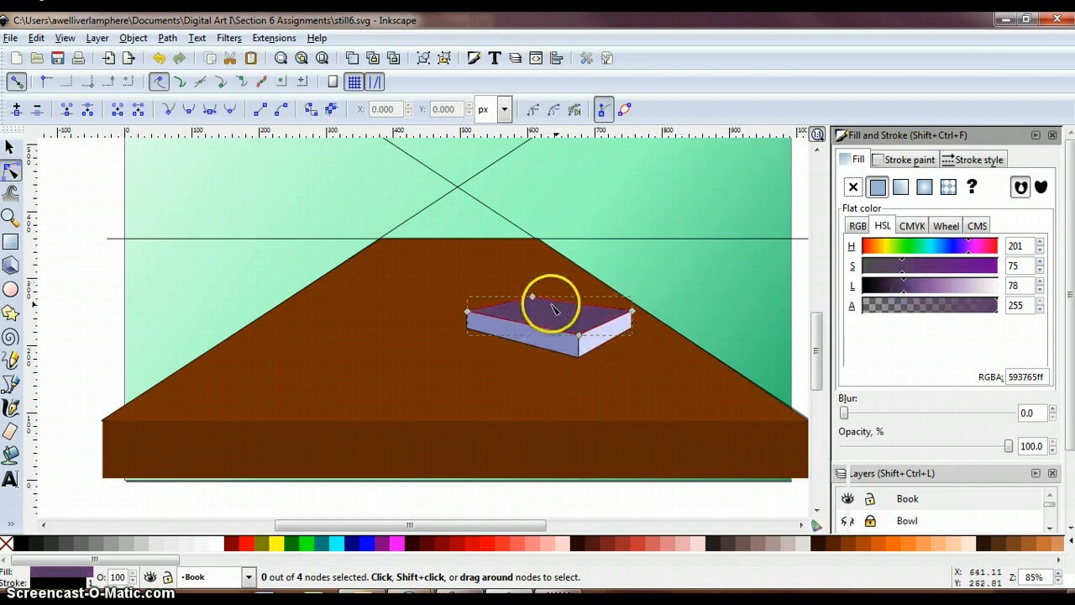
# - Recolour the book's long front face red with HSL 246, 180, 99 and its short page face white
pyautogui.click(565, 351)
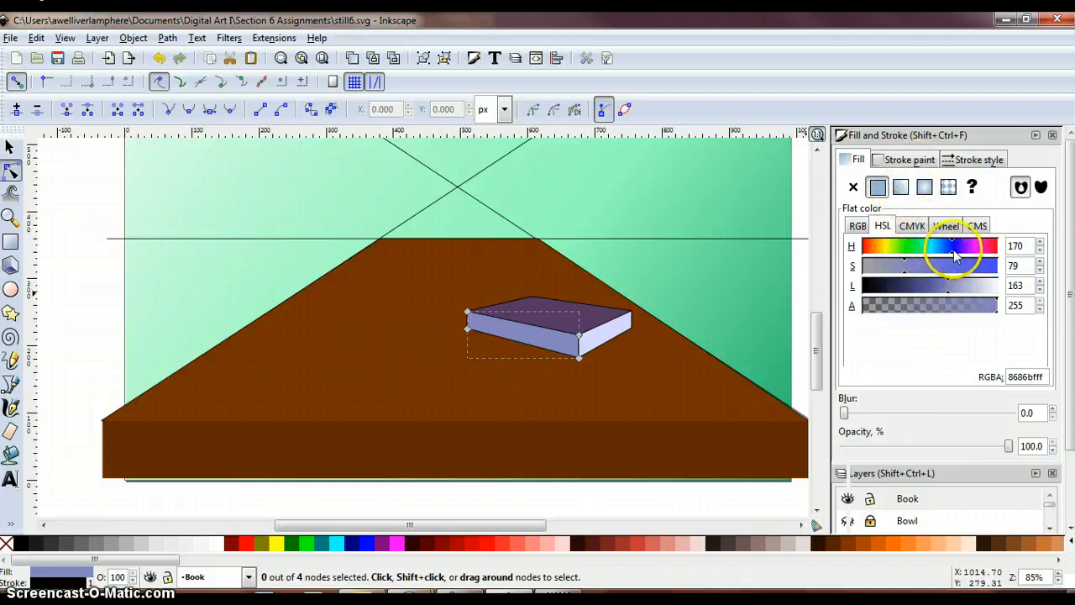
pyautogui.moveTo(953, 256); pyautogui.dragTo(872, 250)
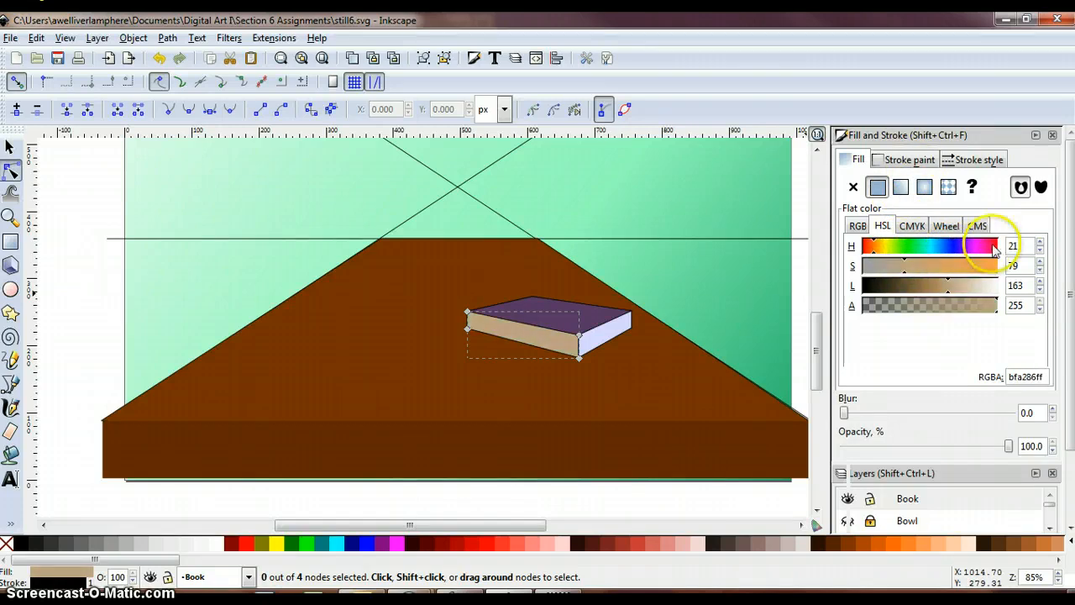
pyautogui.moveTo(994, 249); pyautogui.dragTo(988, 252)
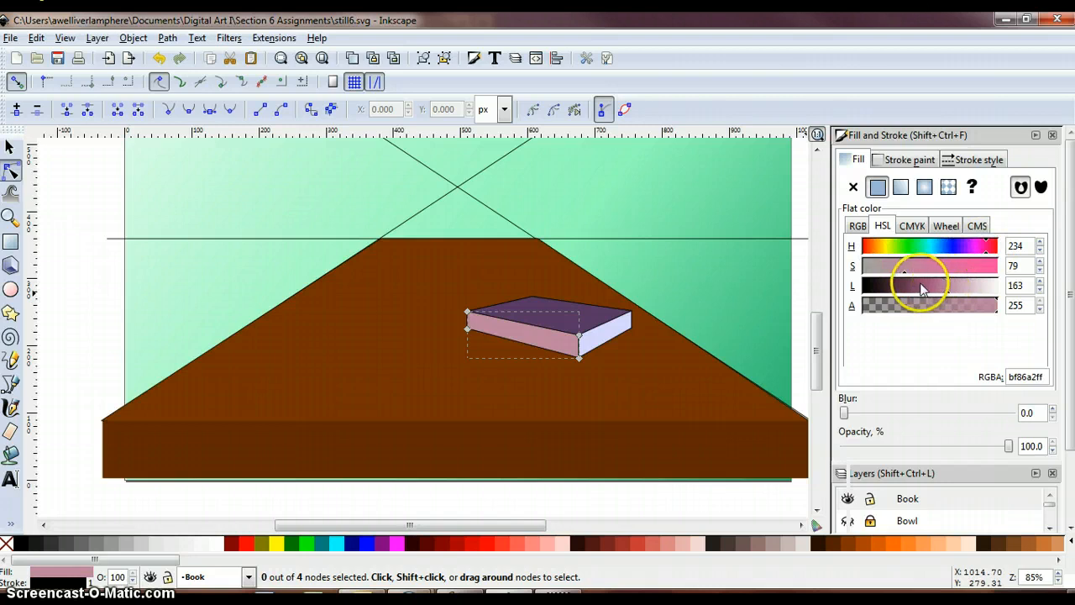
pyautogui.moveTo(948, 298); pyautogui.dragTo(913, 298)
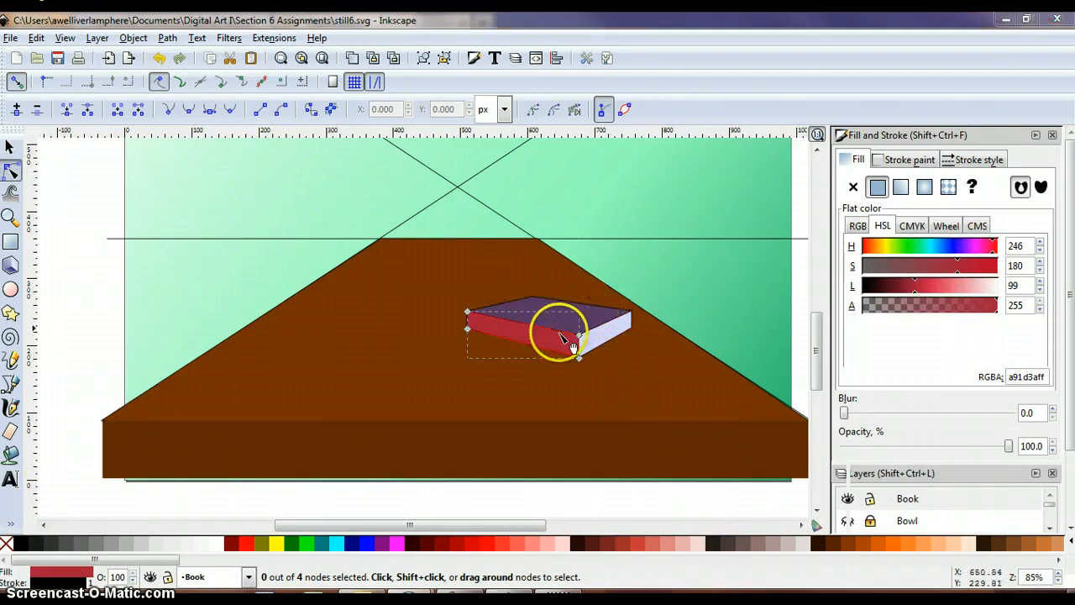
pyautogui.click(607, 332)
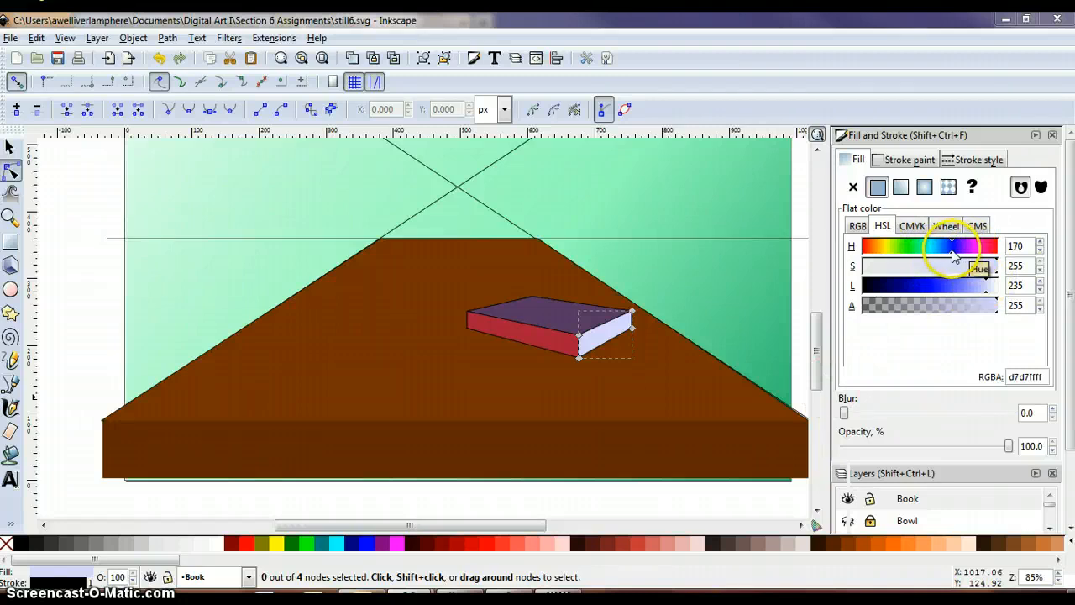
pyautogui.moveTo(952, 250); pyautogui.dragTo(1008, 289)
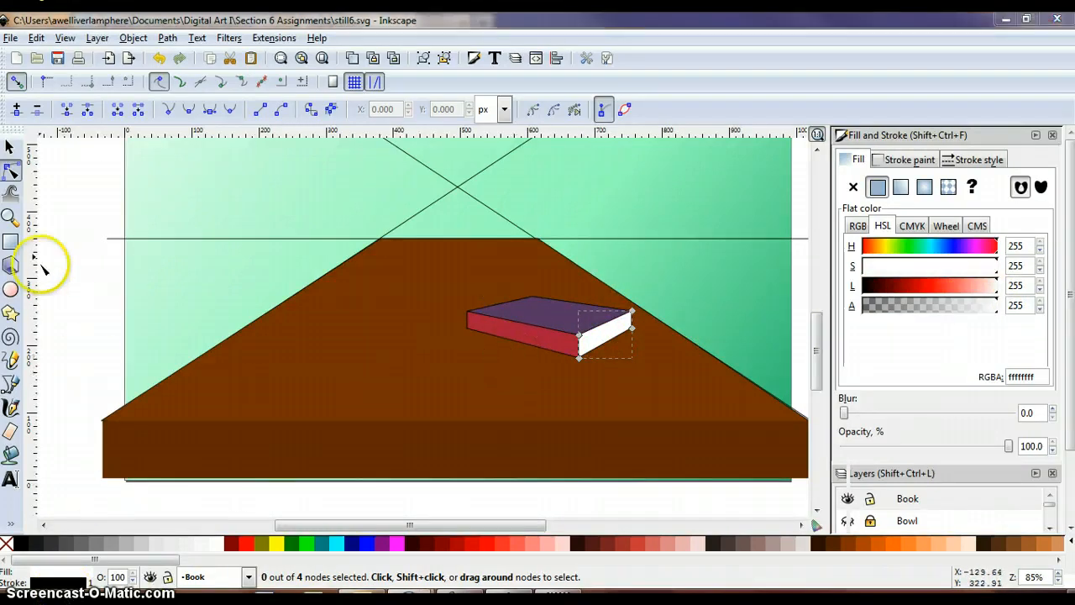
# - Bend the outer vertical edge of the white page face slightly inward into a curve
pyautogui.click(10, 216)
pyautogui.click(628, 325)
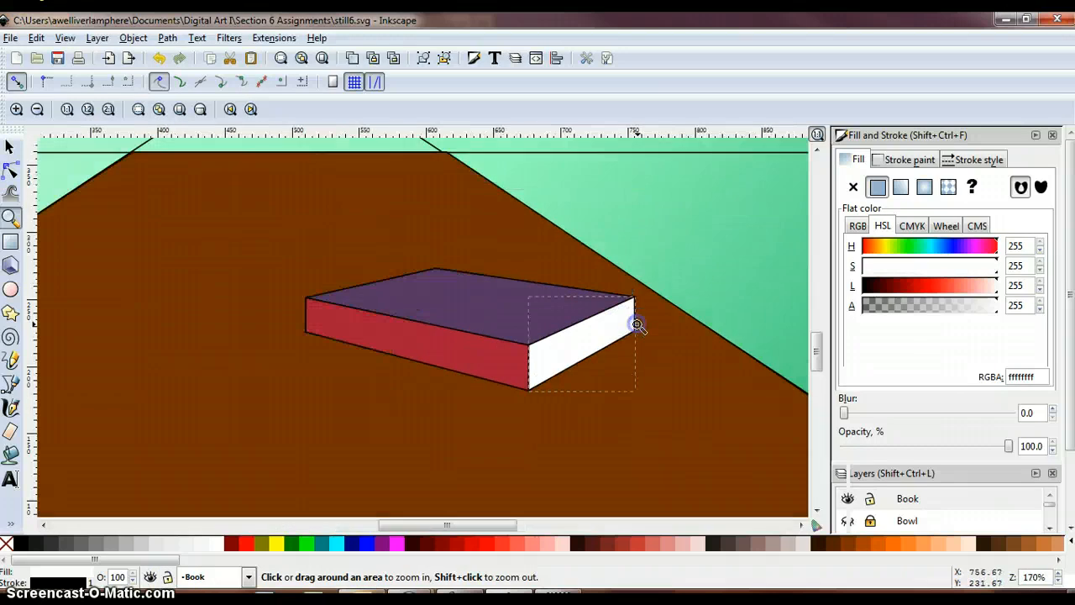
pyautogui.click(637, 324)
pyautogui.click(10, 171)
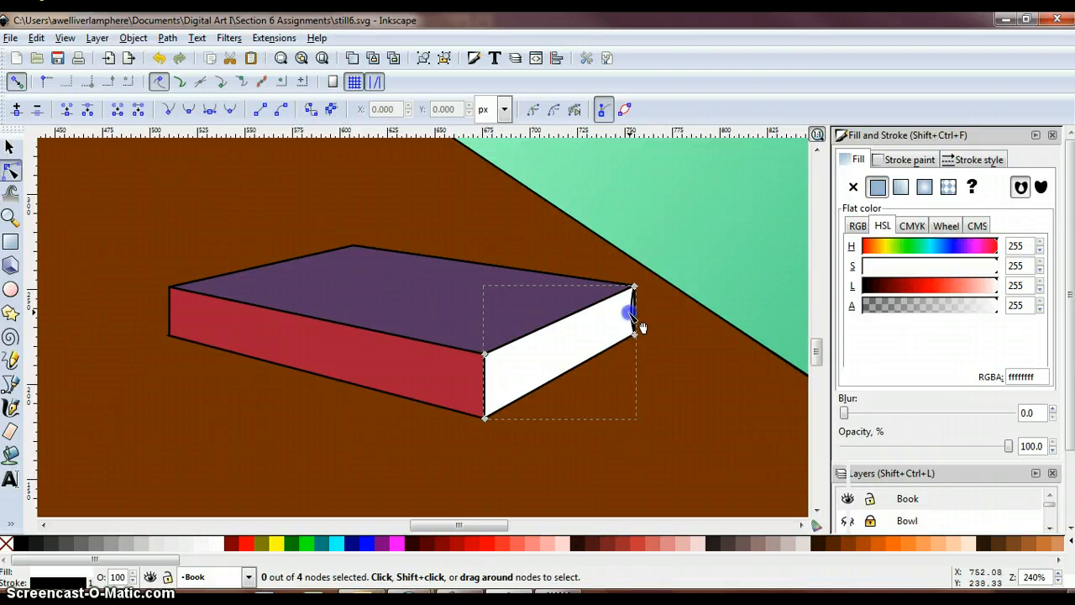
pyautogui.moveTo(641, 329)
pyautogui.mouseDown()
pyautogui.moveTo(631, 307)
pyautogui.moveTo(641, 333)
pyautogui.moveTo(653, 320)
pyautogui.moveTo(624, 312)
pyautogui.moveTo(630, 339)
pyautogui.mouseUp()
# - Bow both vertical ends of the red spine face slightly outward to the left to round the spine
pyautogui.click(173, 317)
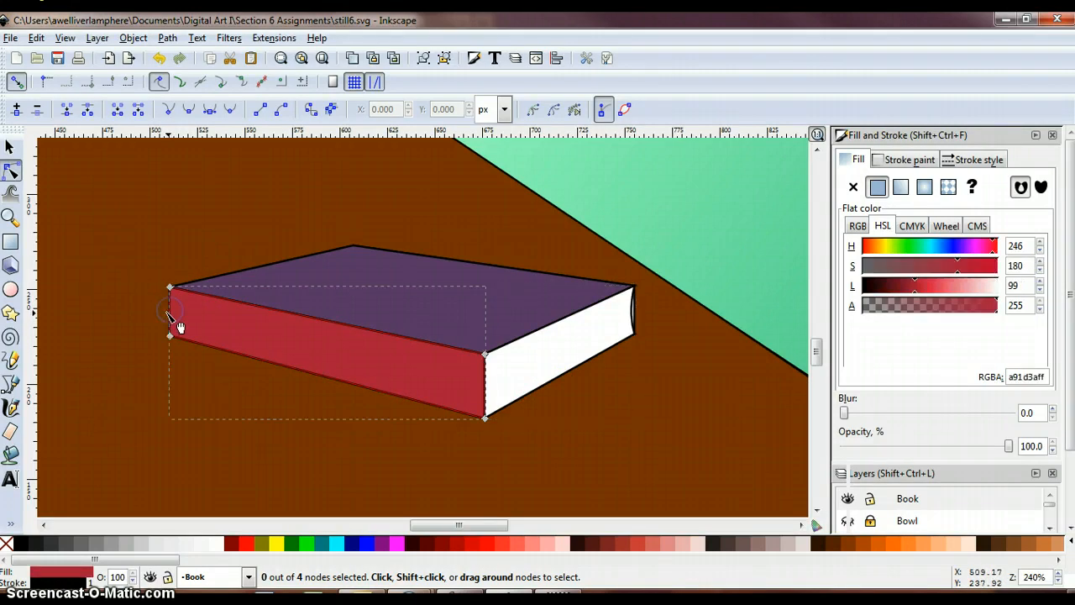
pyautogui.moveTo(182, 328); pyautogui.dragTo(178, 329)
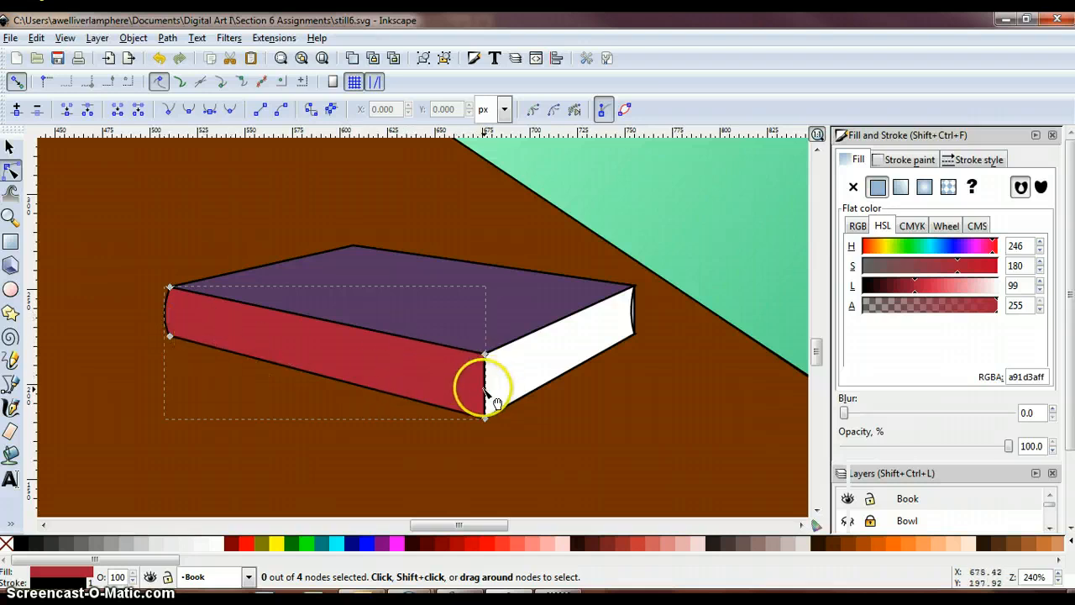
pyautogui.moveTo(484, 390); pyautogui.dragTo(482, 389)
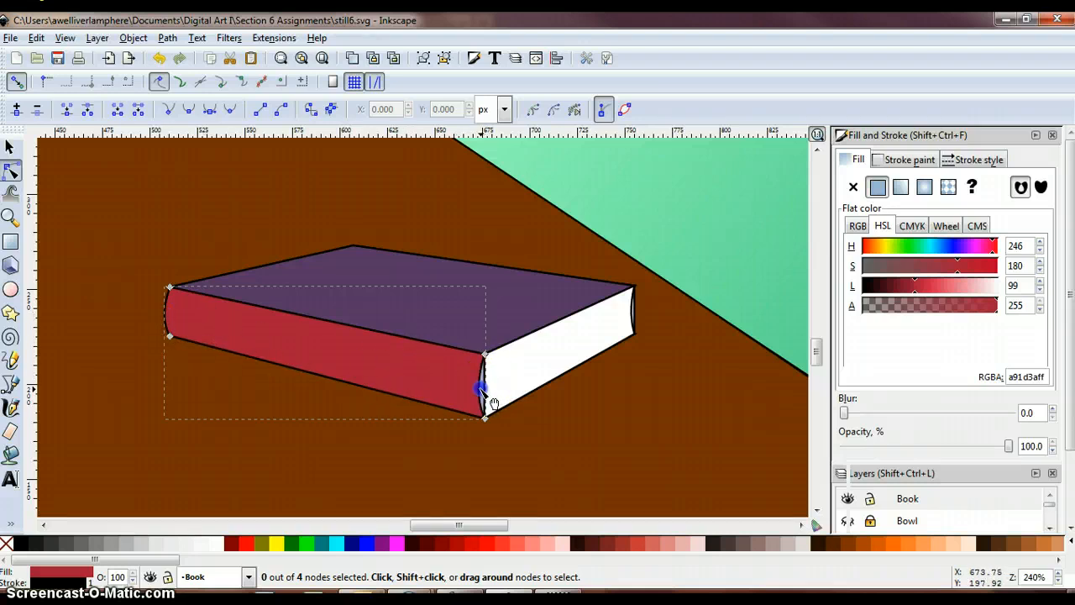
# - Curve the back face's vertical edge inward to match the curved outer edge of the white page face
pyautogui.moveTo(633, 312)
pyautogui.mouseDown()
pyautogui.moveTo(647, 305)
pyautogui.moveTo(647, 328)
pyautogui.moveTo(639, 312)
pyautogui.mouseUp()
pyautogui.click(640, 311)
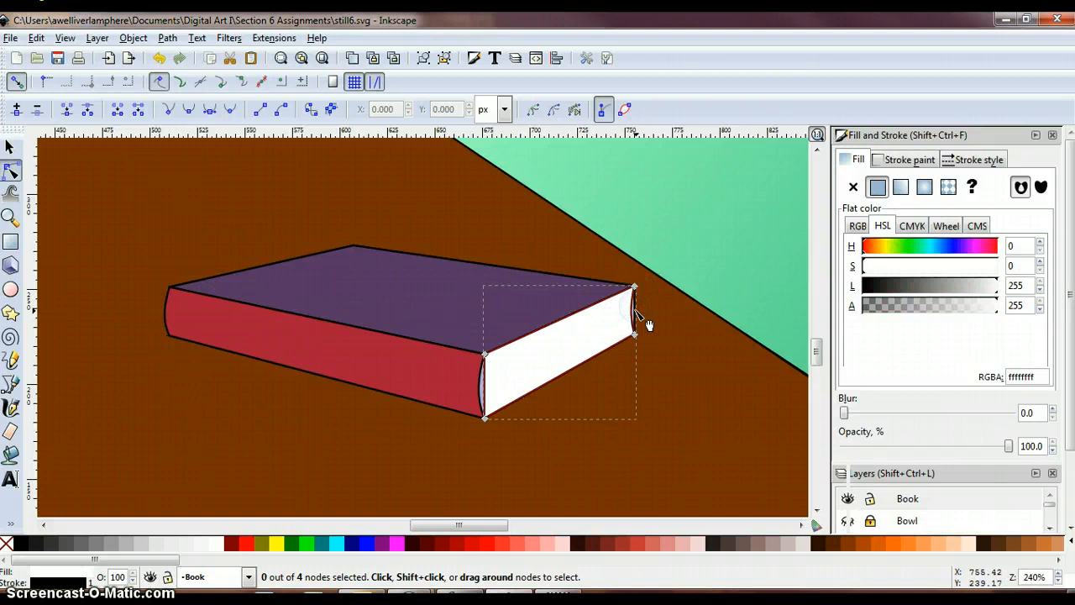
pyautogui.click(640, 313)
pyautogui.click(640, 312)
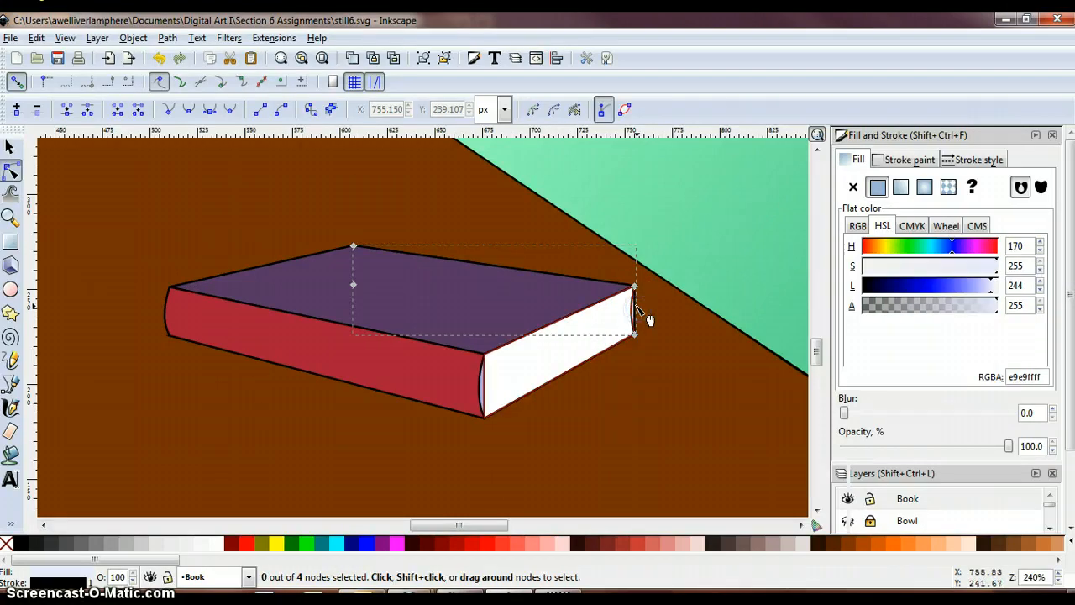
pyautogui.click(640, 312)
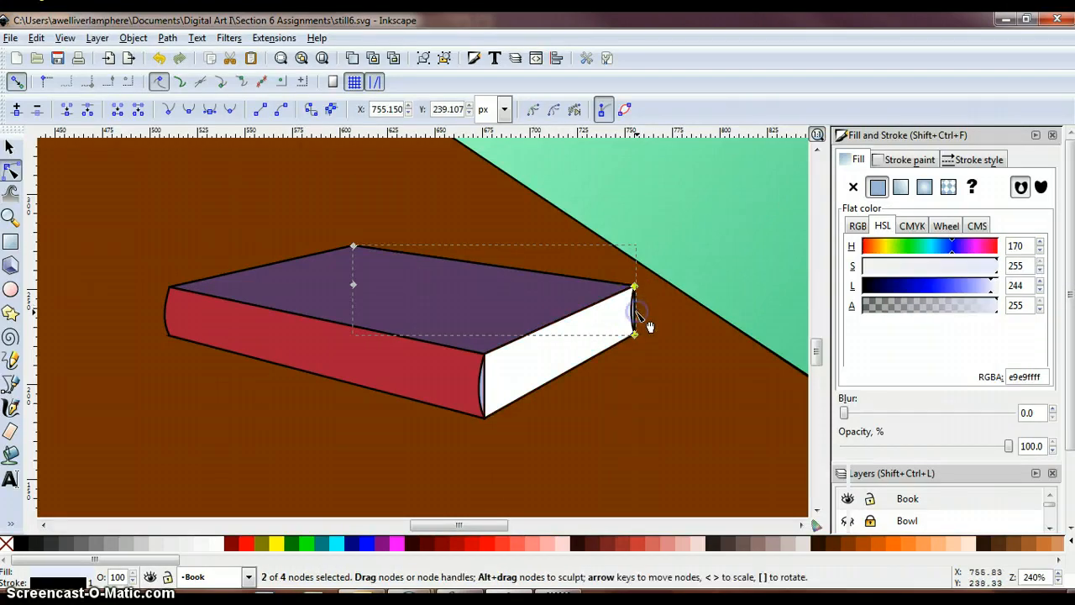
pyautogui.moveTo(635, 312); pyautogui.dragTo(633, 313)
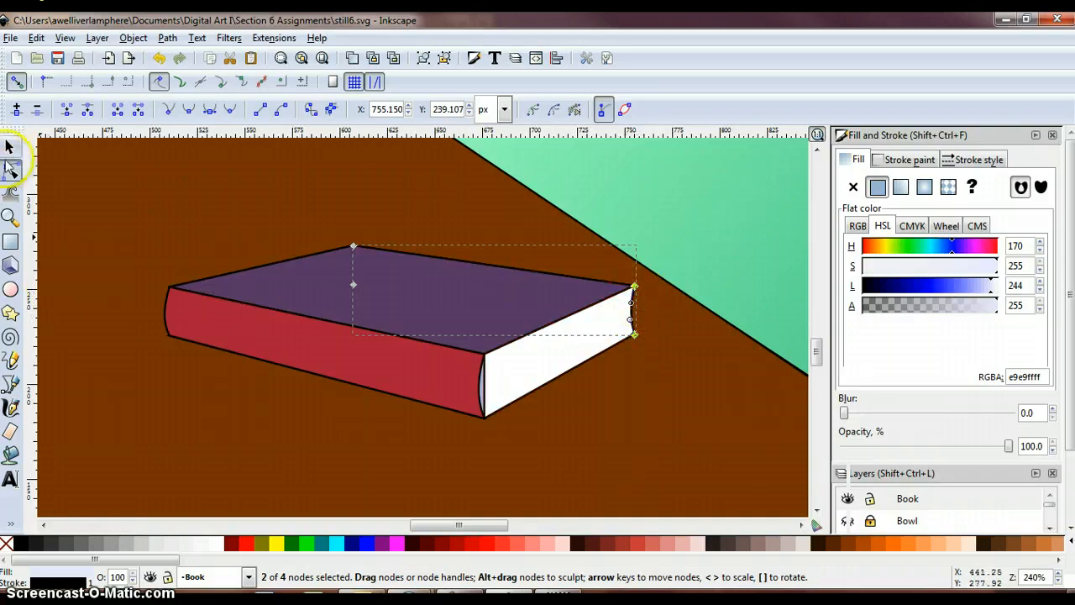
# - Apply a linear gradient to the red spine face from its lower edge to its upper edge and set the end stop's opacity to 100%
pyautogui.click(10, 150)
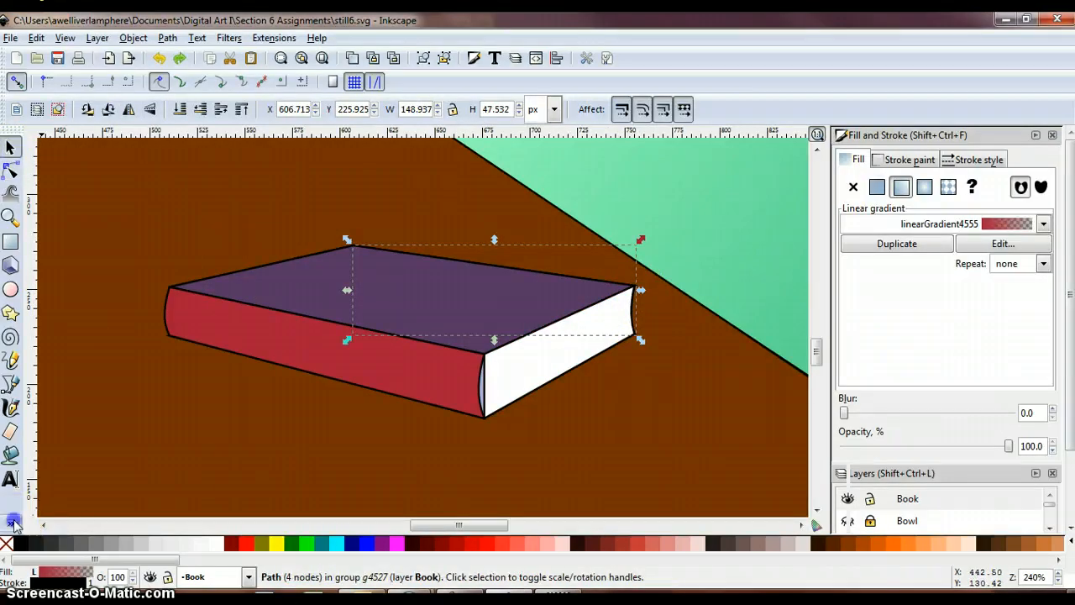
pyautogui.click(11, 523)
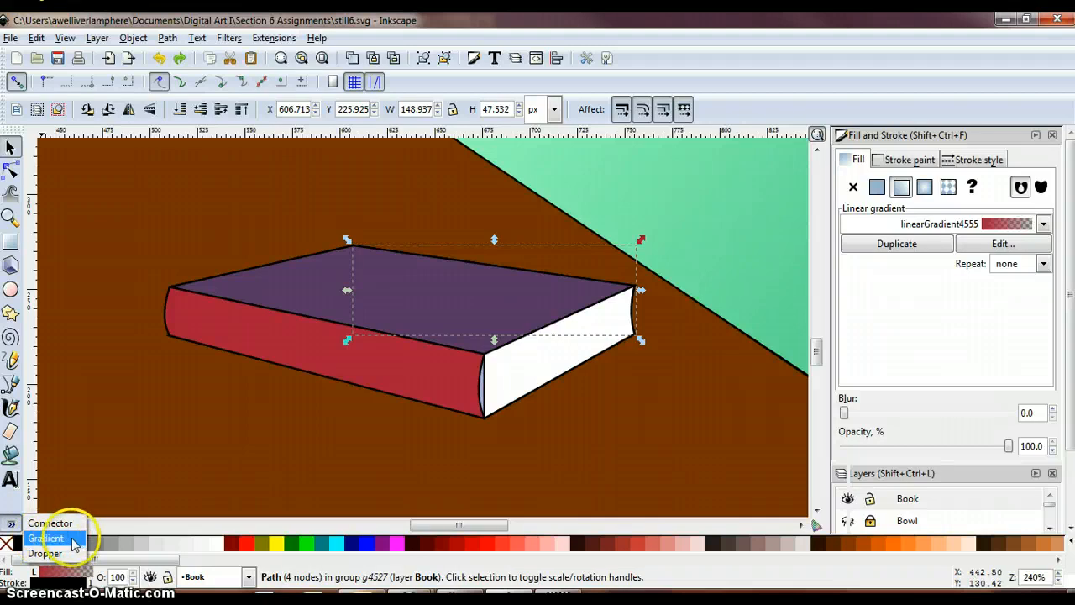
pyautogui.click(252, 337)
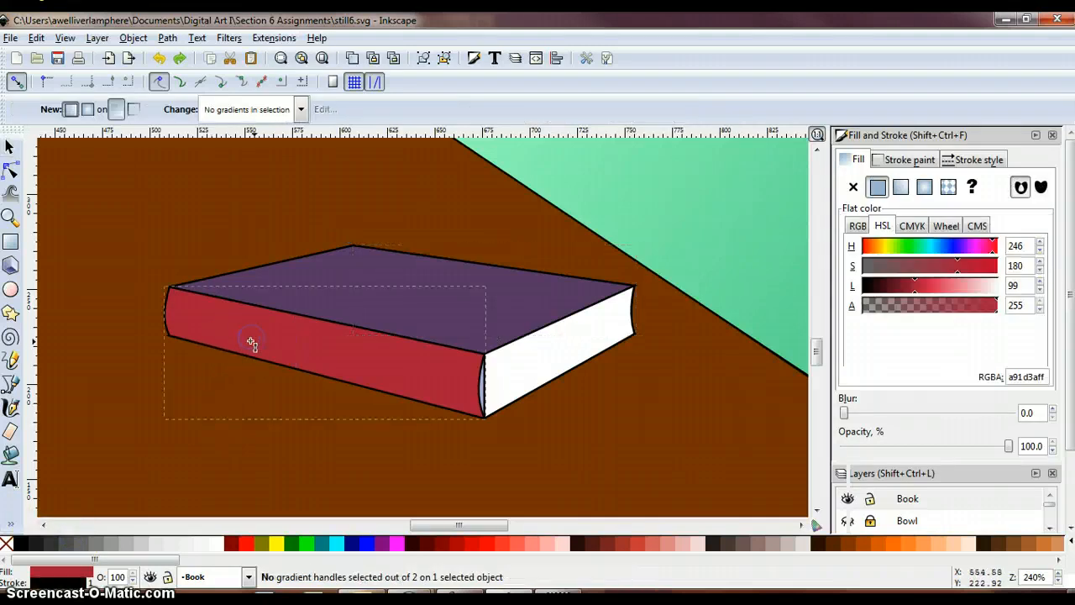
pyautogui.click(255, 344)
pyautogui.moveTo(294, 370); pyautogui.dragTo(300, 319)
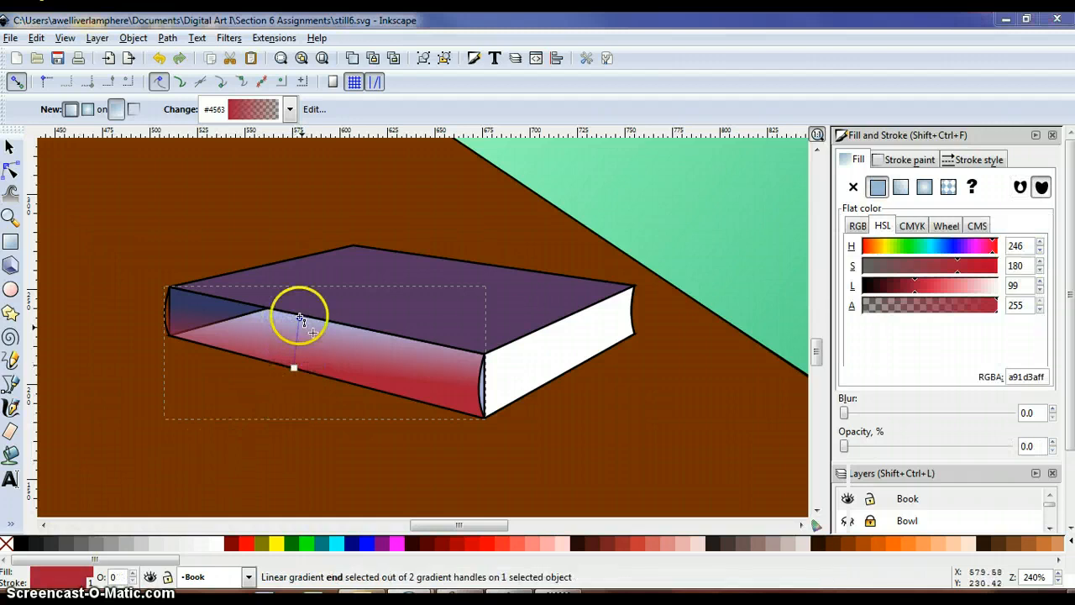
pyautogui.click(847, 450)
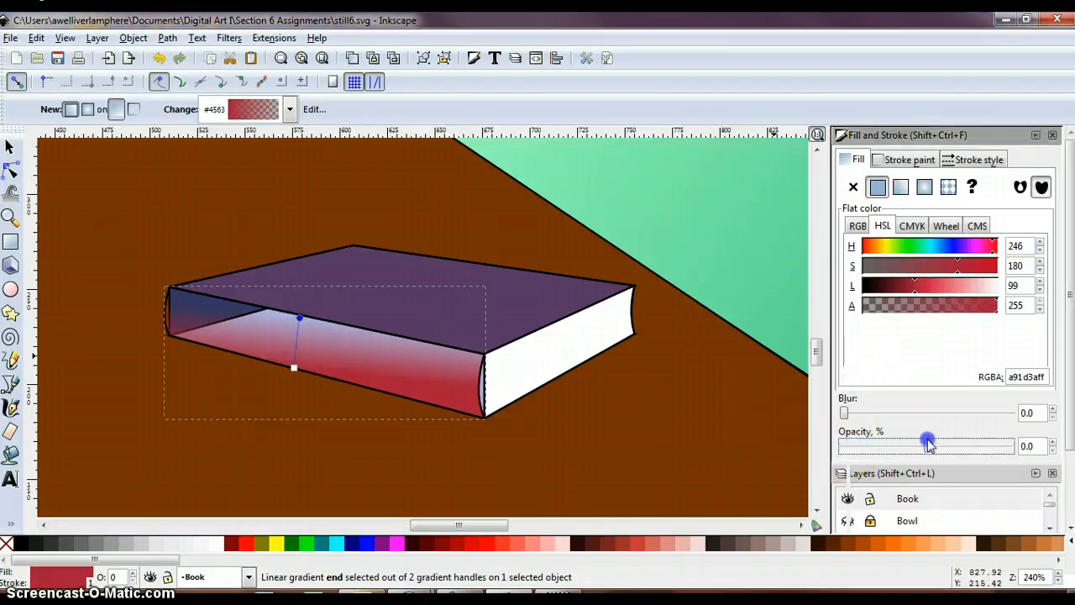
pyautogui.moveTo(1026, 445); pyautogui.dragTo(997, 453)
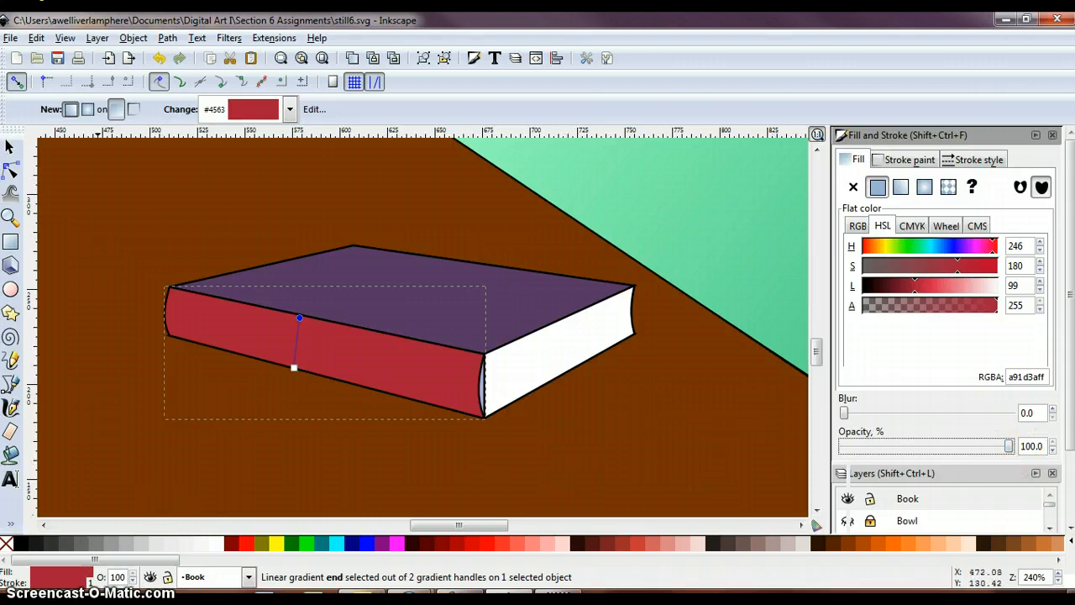
# - Set the spine gradient's lower stop to near-black with hue 0, saturation 0 and lightness 15, and shift its upper end handle slightly
pyautogui.click(295, 370)
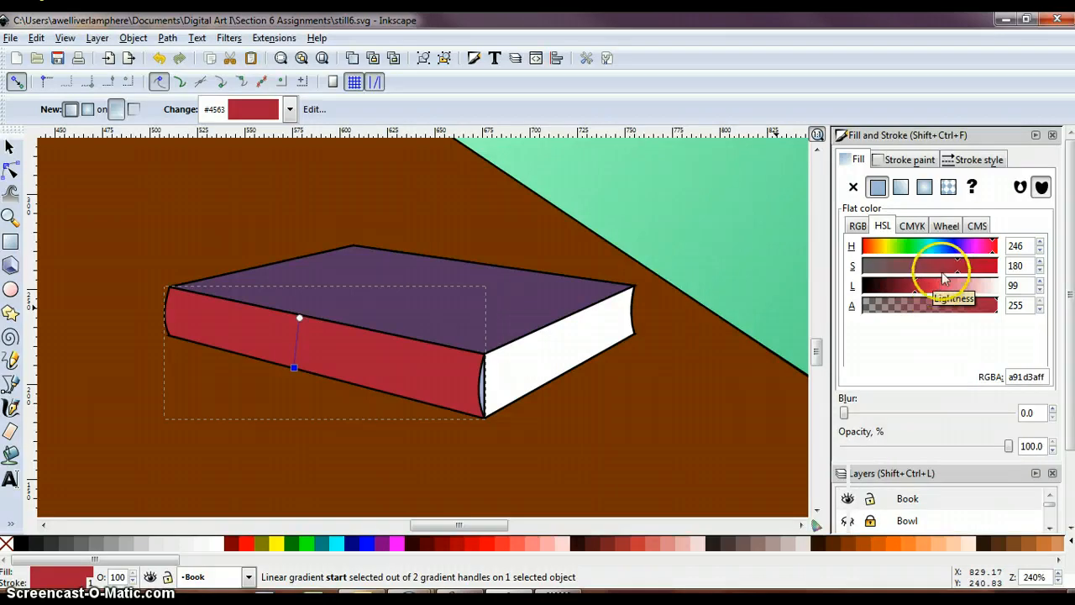
pyautogui.click(894, 291)
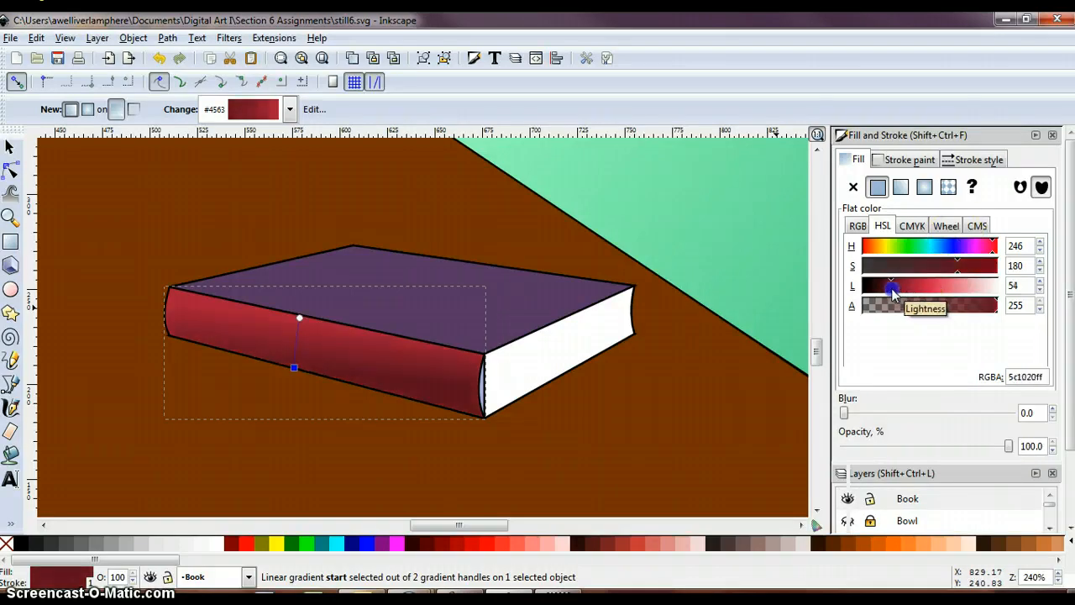
pyautogui.moveTo(966, 246); pyautogui.dragTo(853, 262)
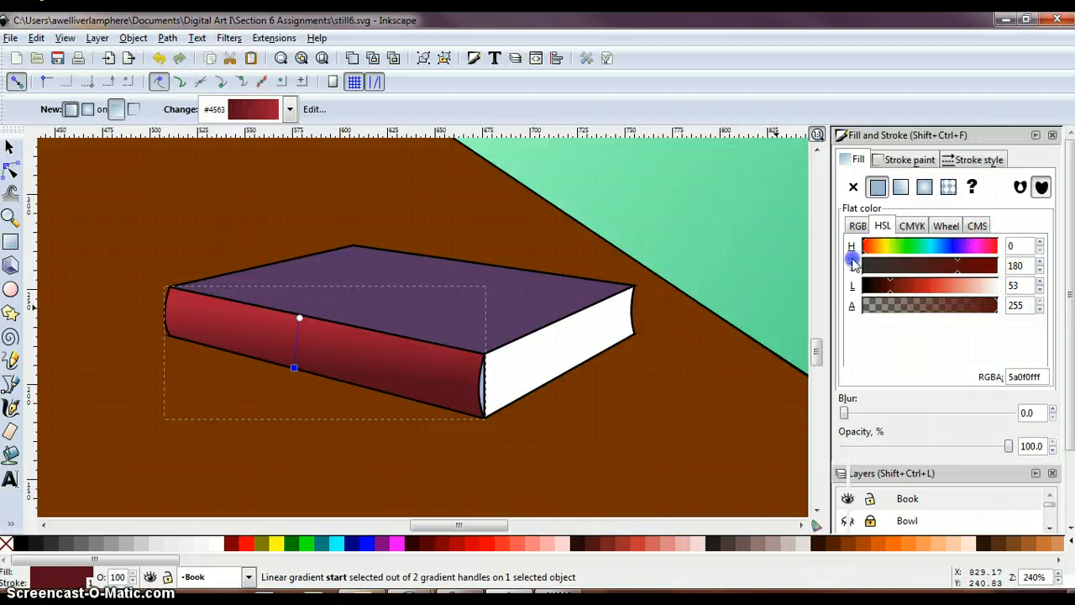
pyautogui.moveTo(960, 267); pyautogui.dragTo(875, 300)
pyautogui.click(887, 294)
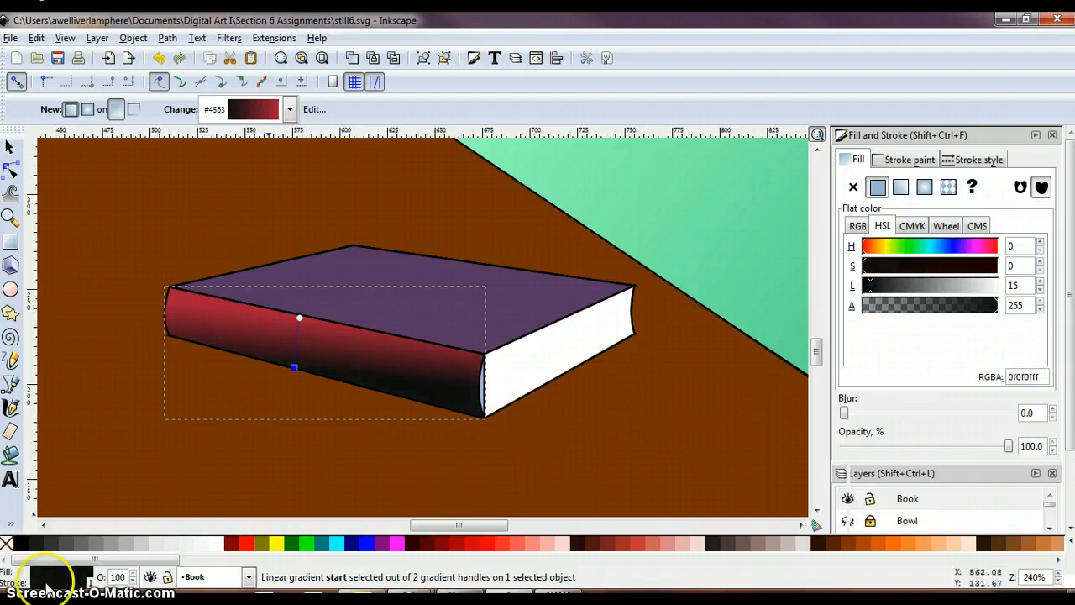
pyautogui.moveTo(300, 318); pyautogui.dragTo(322, 324)
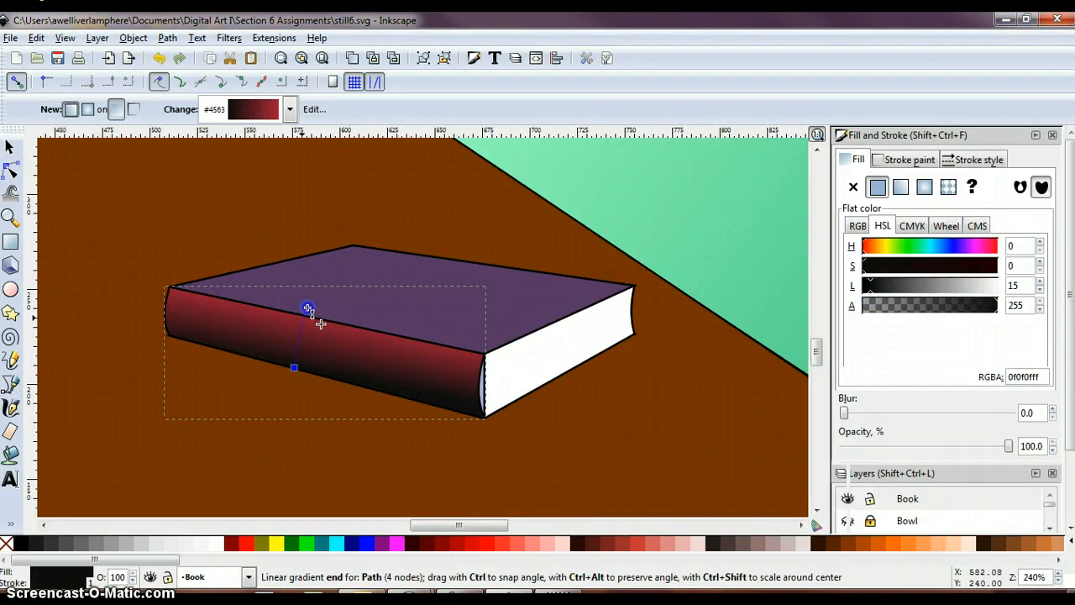
pyautogui.click(320, 324)
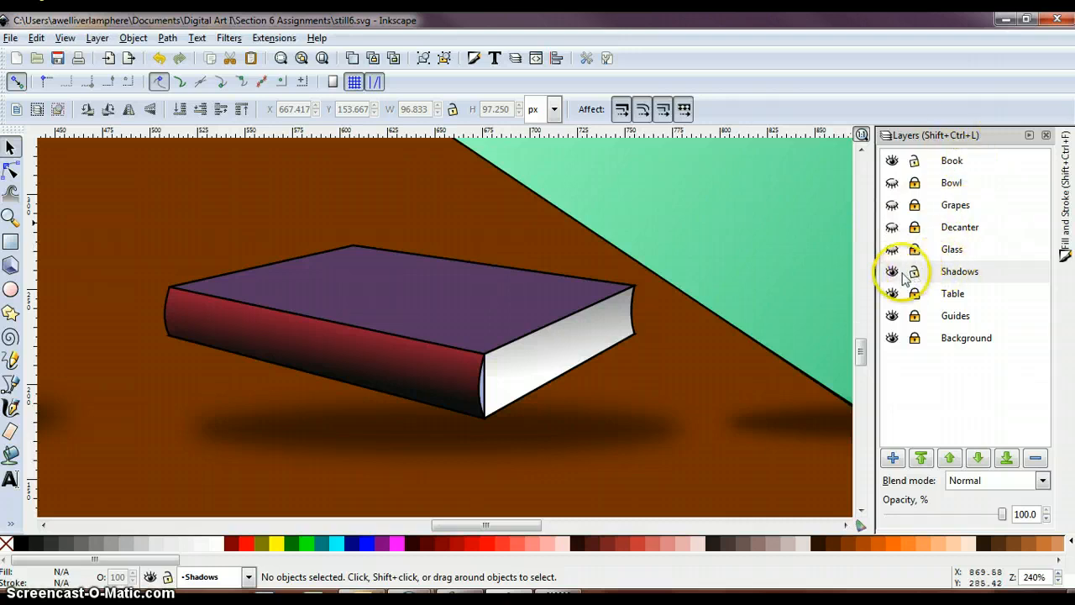
# - Draw a grey ellipse about 202 px wide and 46 px high on the Shadows layer and place it beneath the book's page side
pyautogui.click(11, 289)
pyautogui.moveTo(336, 359); pyautogui.dragTo(718, 423)
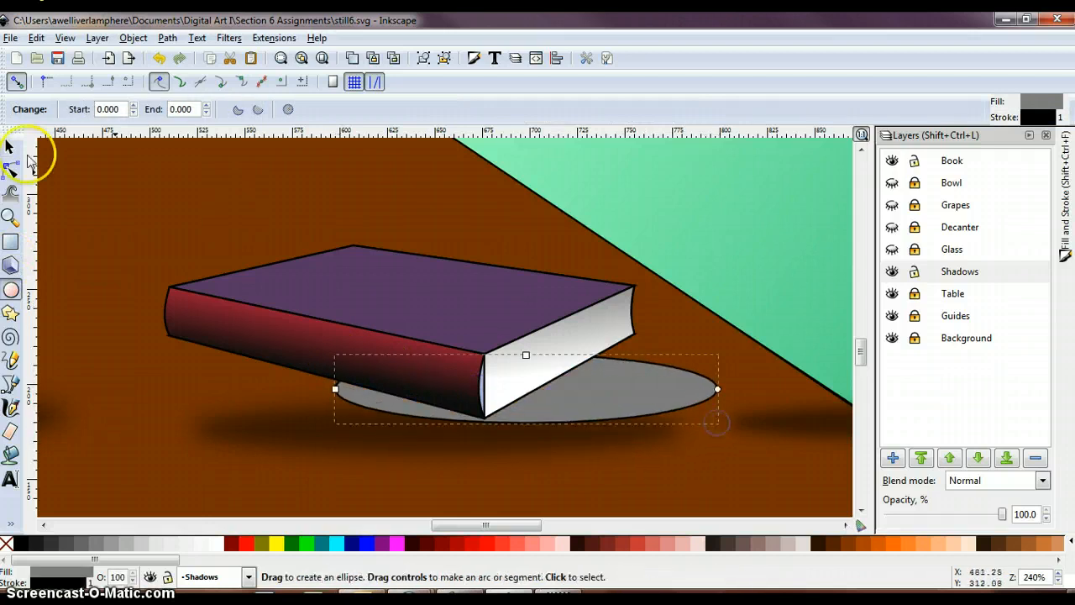
pyautogui.click(11, 147)
pyautogui.moveTo(603, 386); pyautogui.dragTo(616, 363)
pyautogui.moveTo(542, 402); pyautogui.dragTo(533, 423)
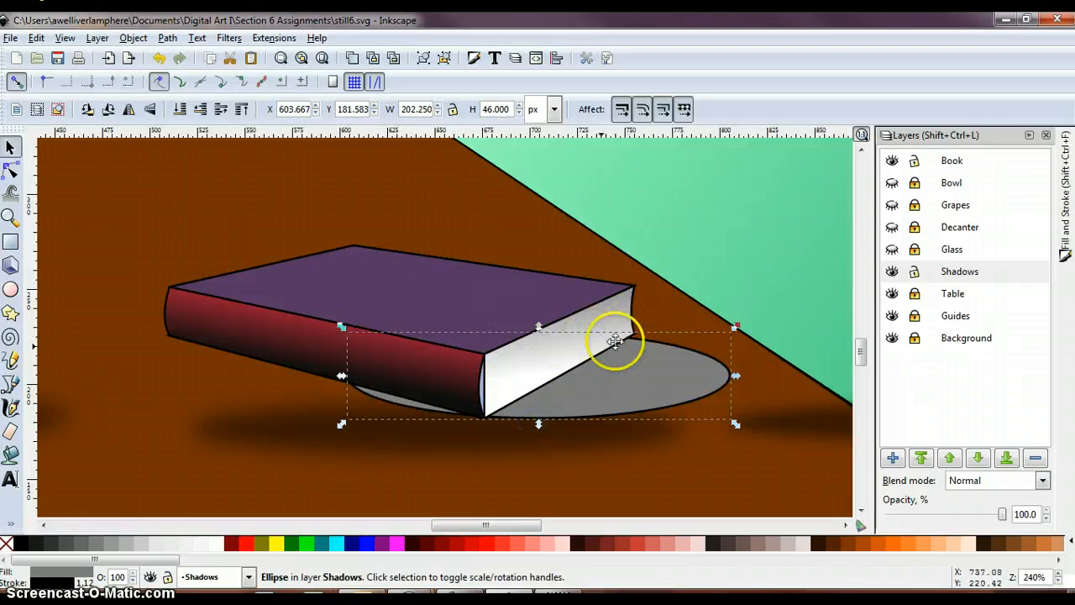
pyautogui.moveTo(567, 385); pyautogui.dragTo(570, 379)
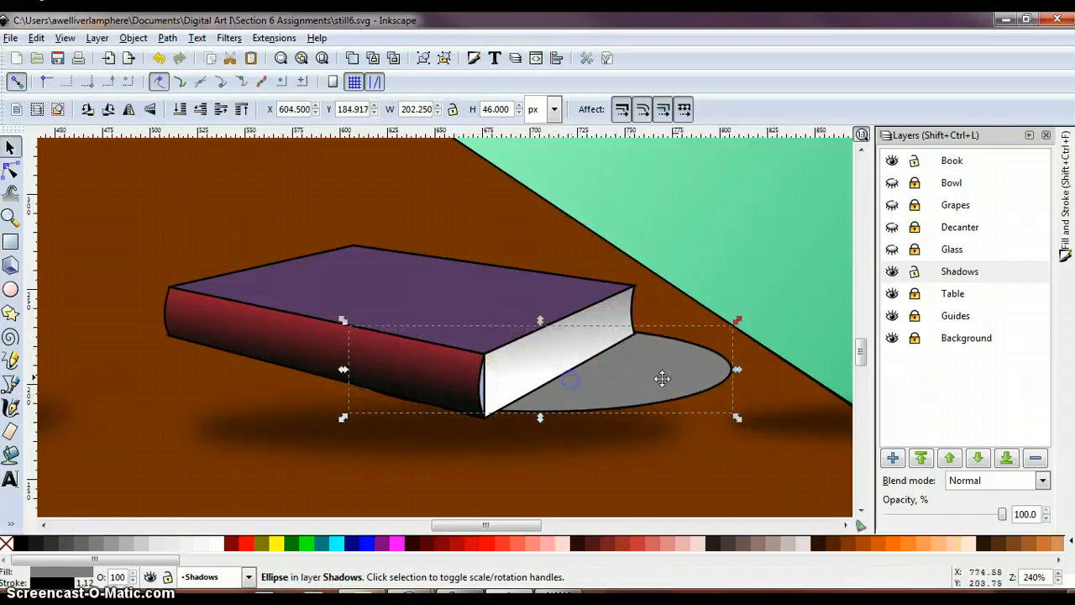
# - Rotate the grey ellipse slightly clockwise under the book
pyautogui.click(753, 370)
pyautogui.click(667, 377)
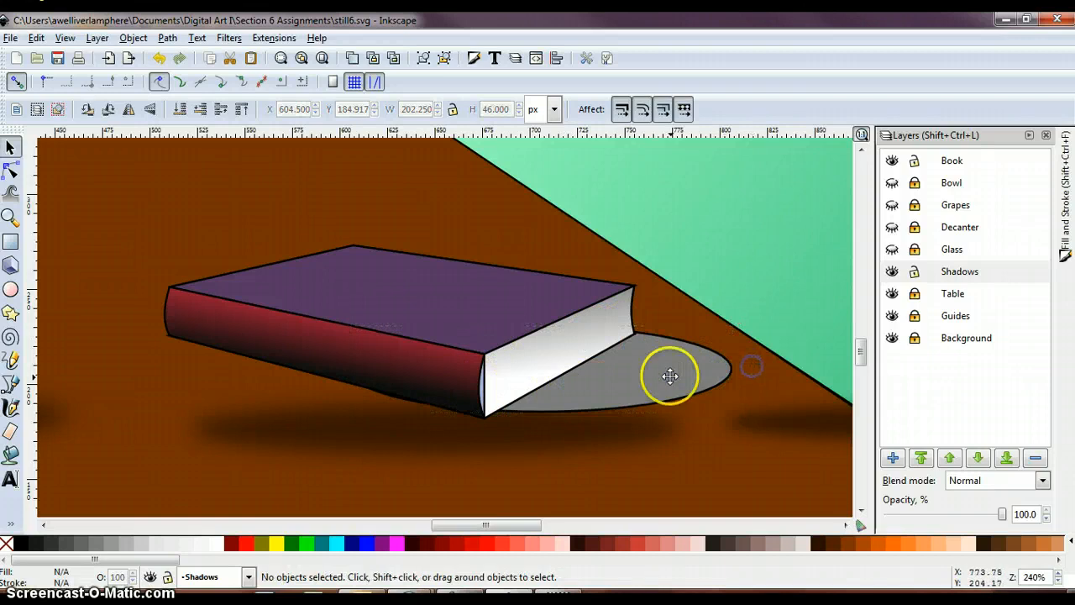
pyautogui.moveTo(677, 372); pyautogui.dragTo(675, 375)
pyautogui.press('e')
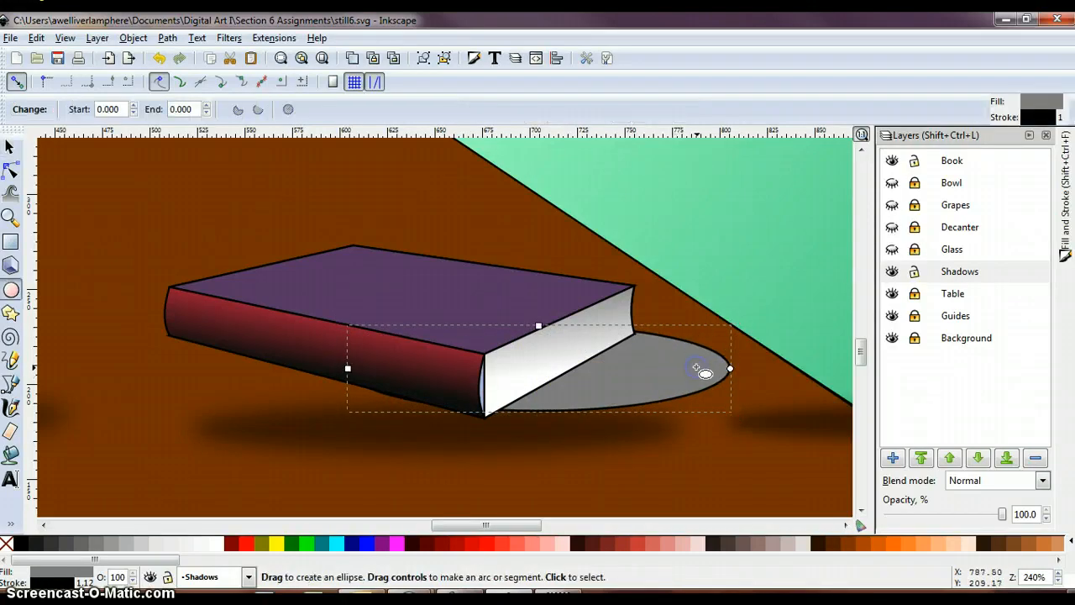
pyautogui.click(11, 147)
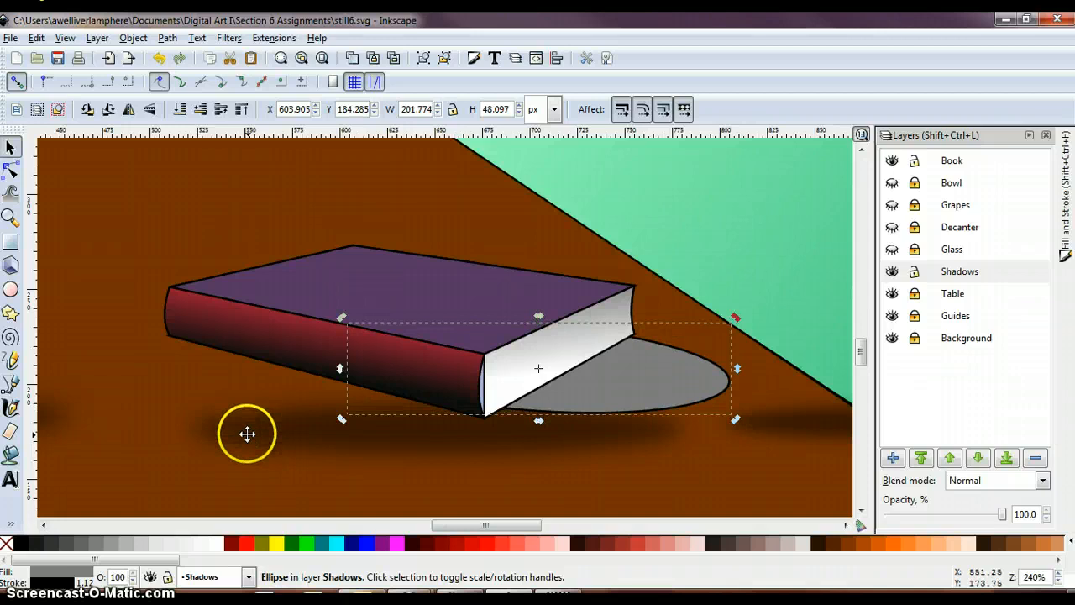
# - Copy the style of the blurred decanter shadow and paste it onto the grey ellipse beside the book
pyautogui.click(247, 433)
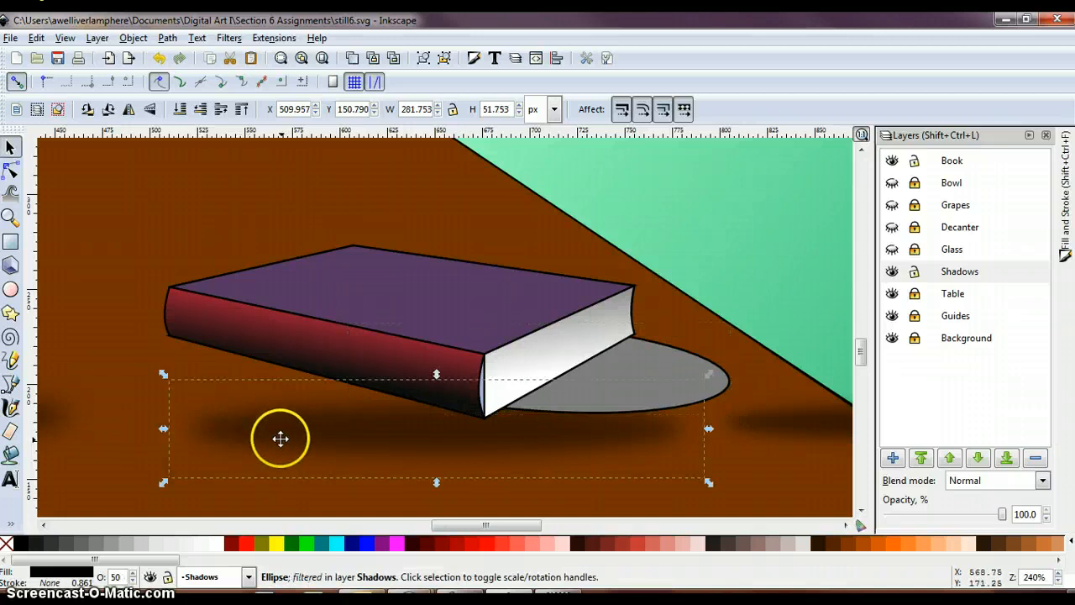
pyautogui.click(670, 357)
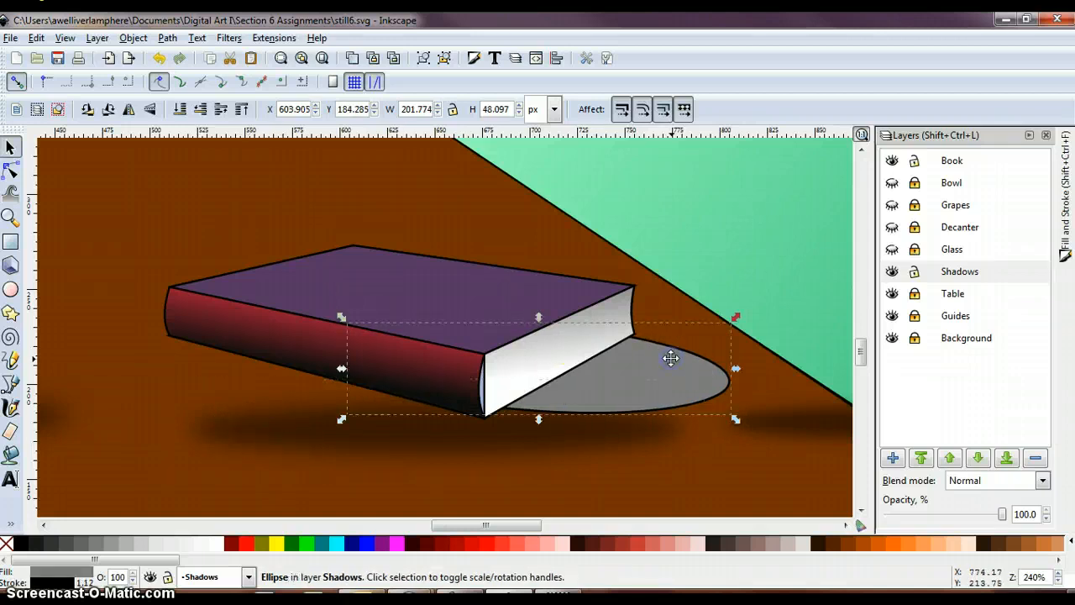
pyautogui.click(74, 40)
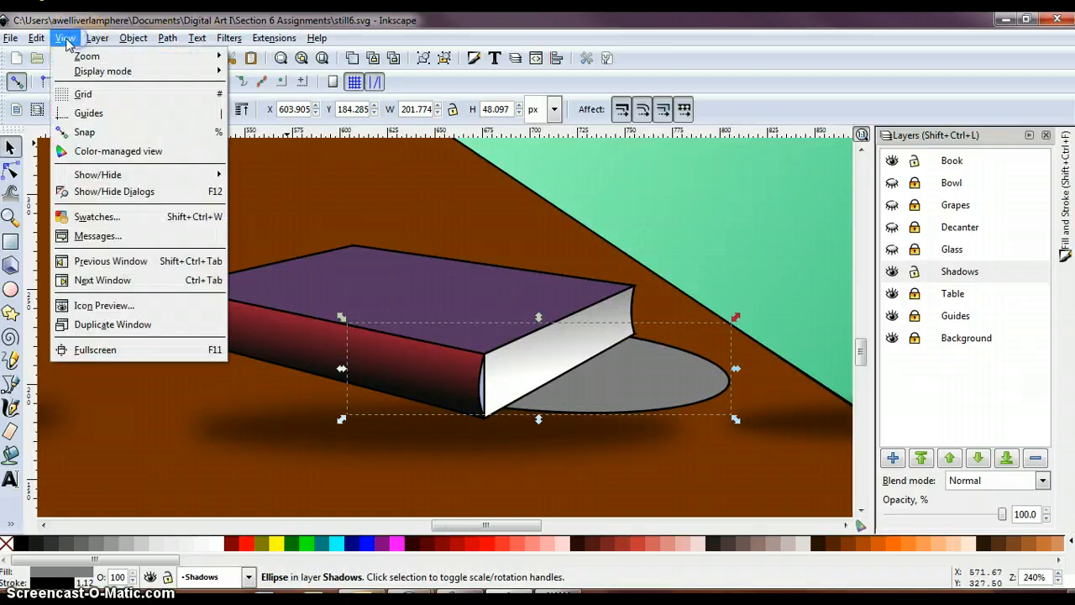
pyautogui.click(38, 39)
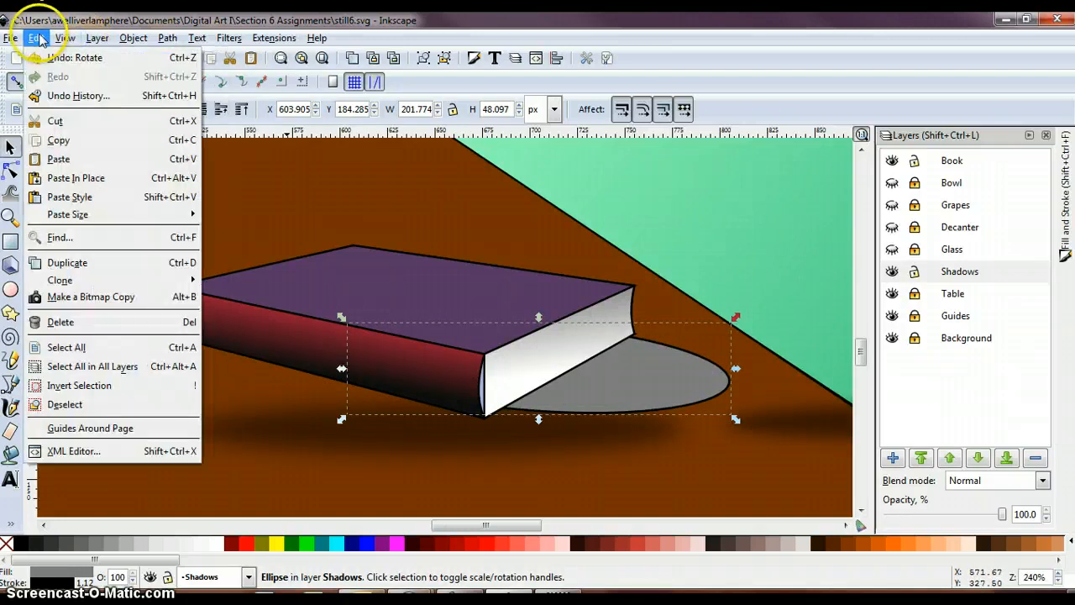
pyautogui.click(70, 197)
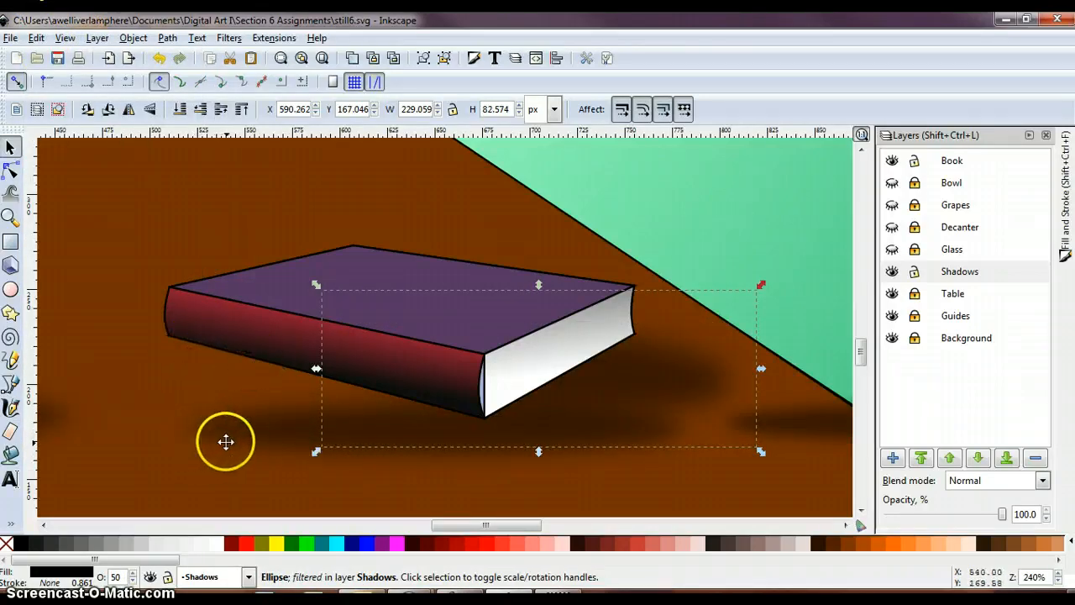
# - Group the book with its blurred shadow and move the group to the table's front area between the decanter and the glass
pyautogui.keyDown('shift'); pyautogui.click(242, 328); pyautogui.keyUp('shift')
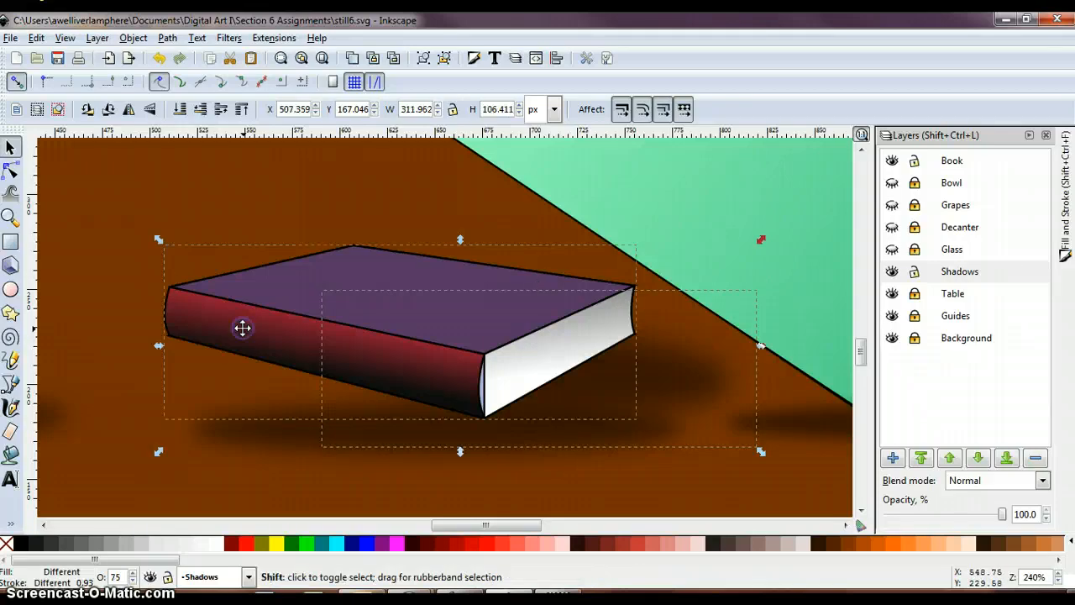
pyautogui.click(134, 38)
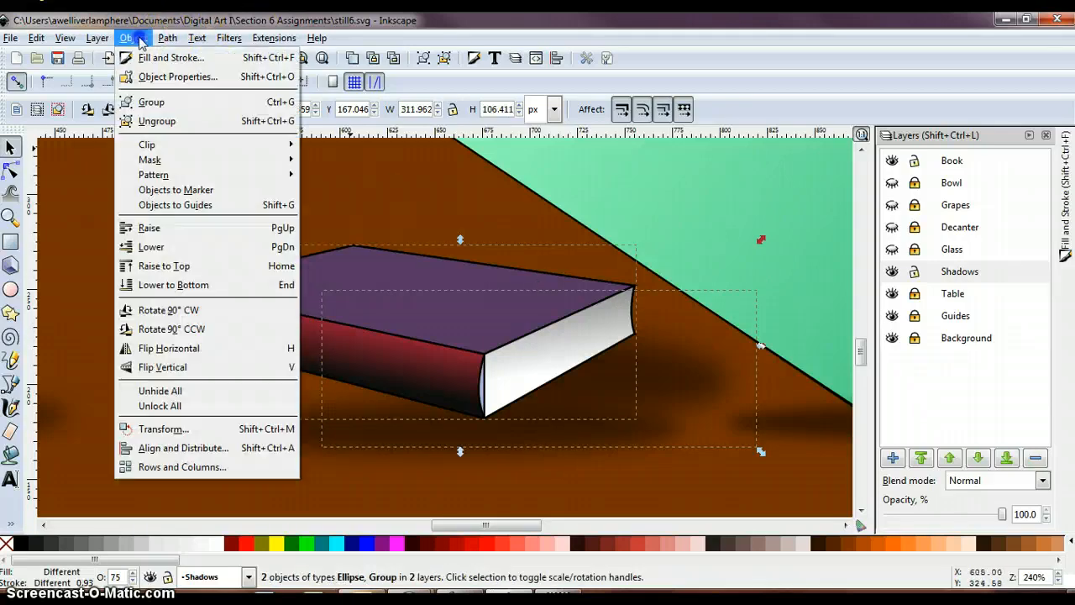
pyautogui.click(151, 101)
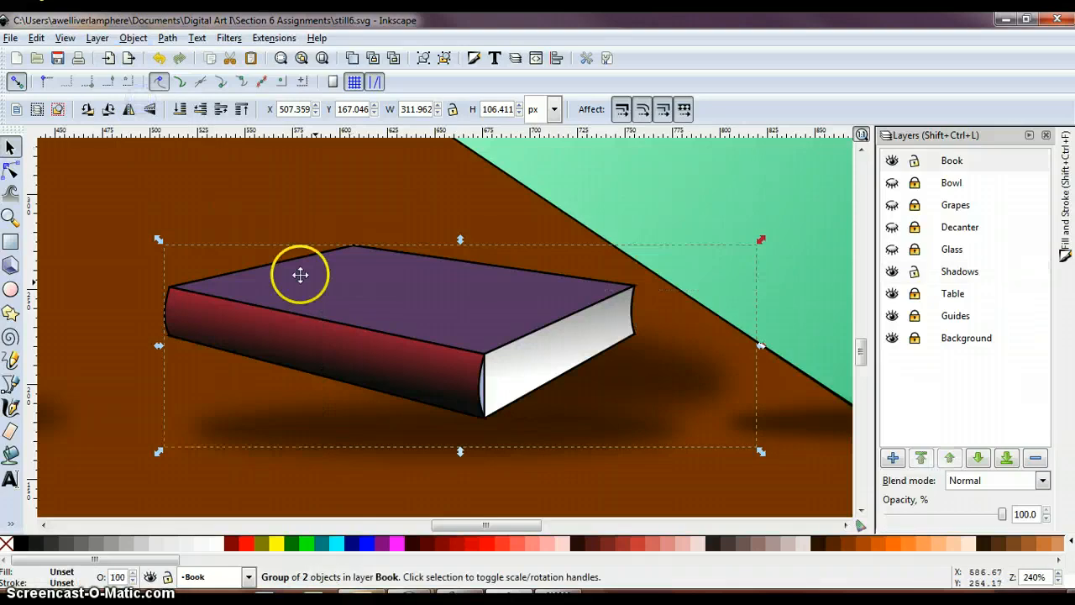
pyautogui.moveTo(398, 315); pyautogui.dragTo(262, 234)
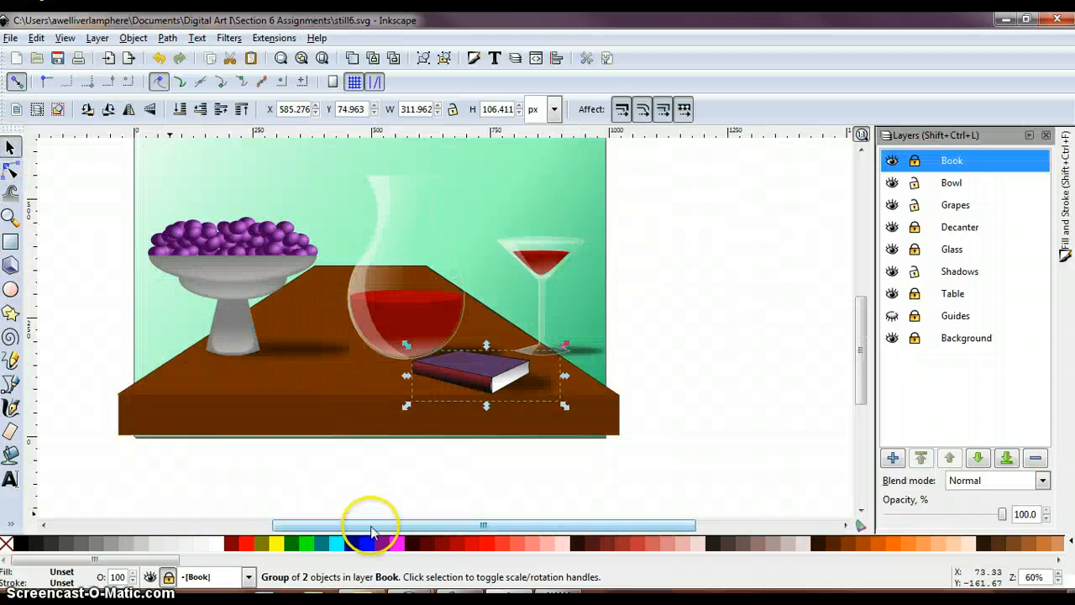
# - Group the bowl of grapes with its shadow on the table
pyautogui.moveTo(371, 525); pyautogui.dragTo(322, 527)
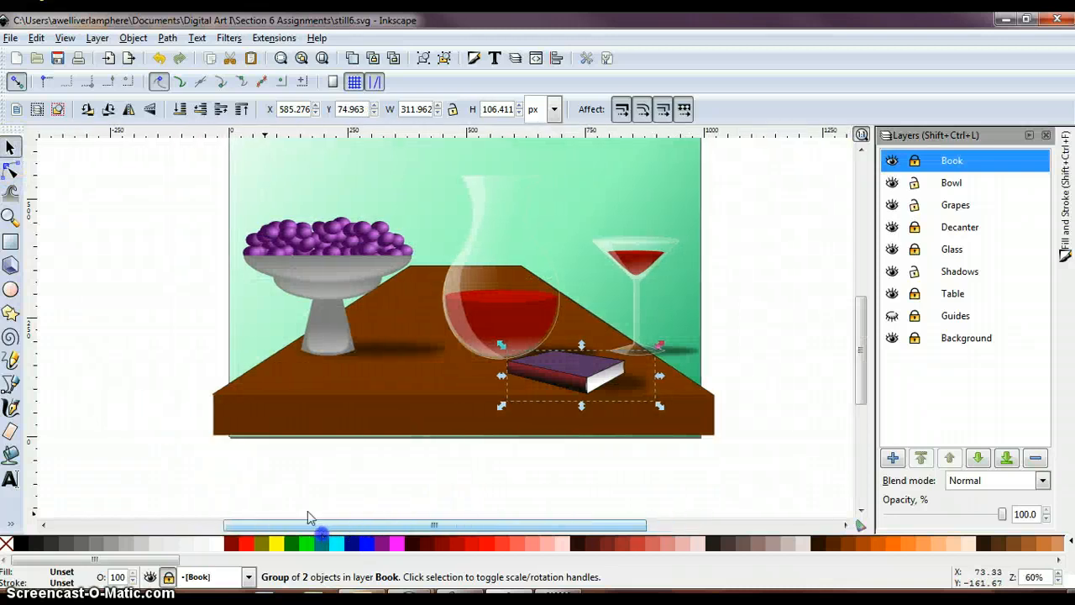
pyautogui.scroll(3, 296, 471)
pyautogui.scroll(-1, 295, 469)
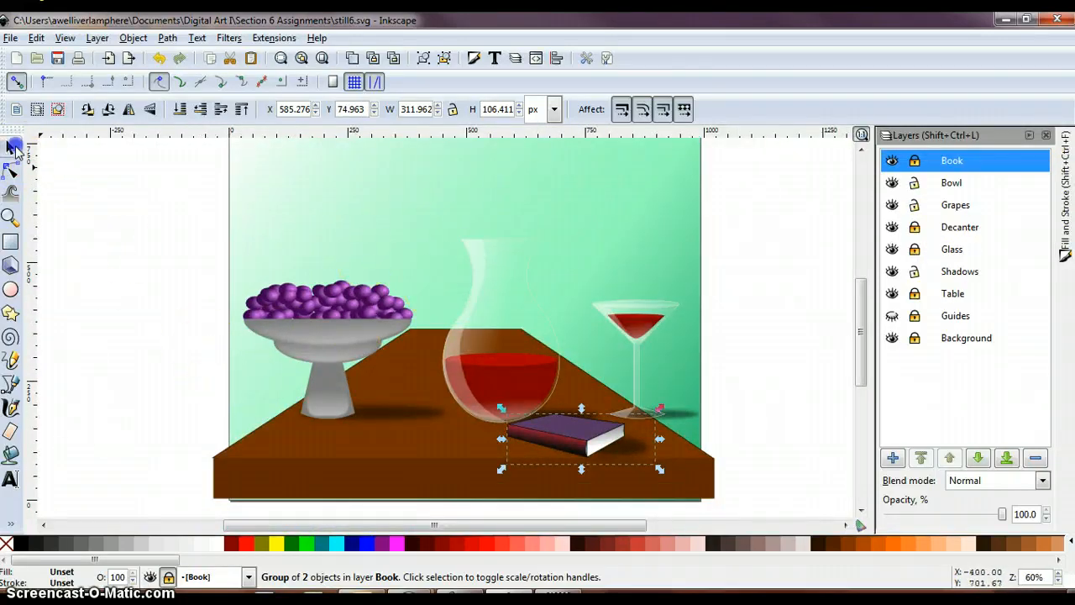
pyautogui.moveTo(196, 243); pyautogui.dragTo(464, 480)
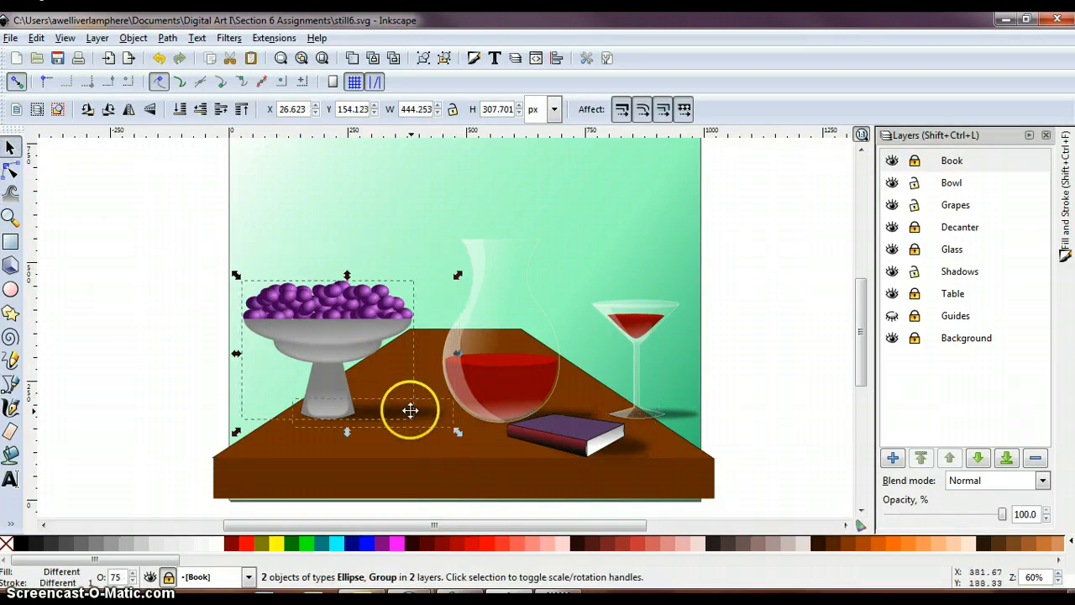
pyautogui.click(138, 39)
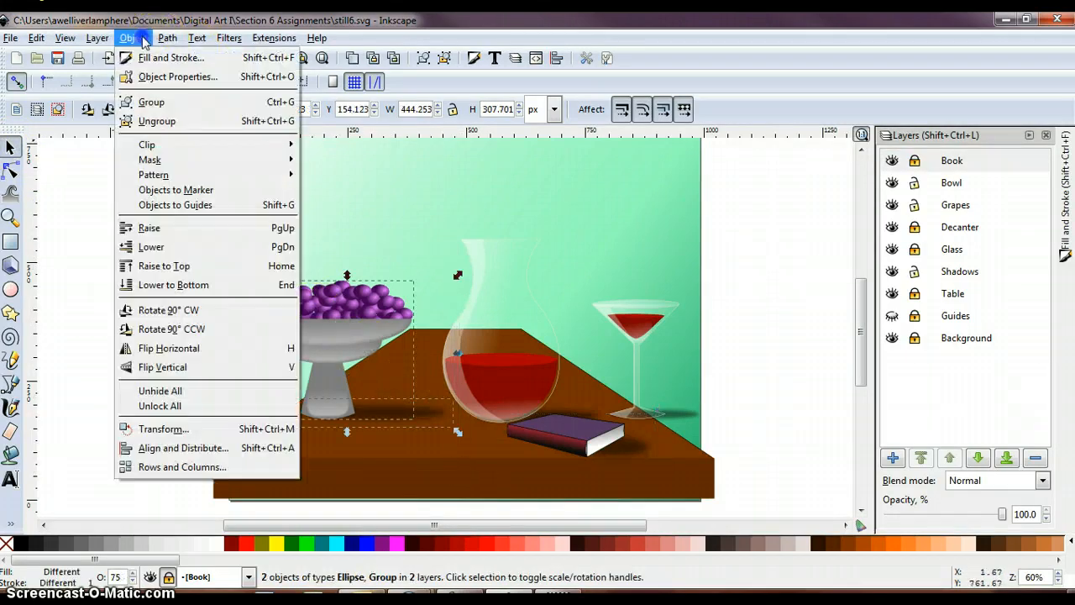
pyautogui.click(153, 102)
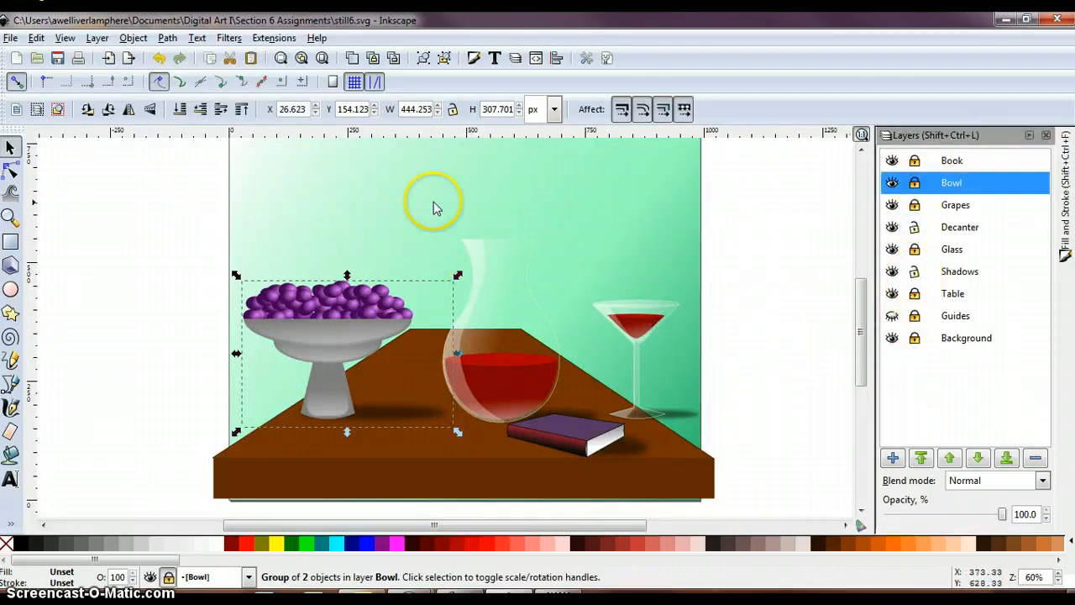
# - Group the decanter with its shadow, leaving the book out of the selection
pyautogui.moveTo(420, 206); pyautogui.dragTo(586, 480)
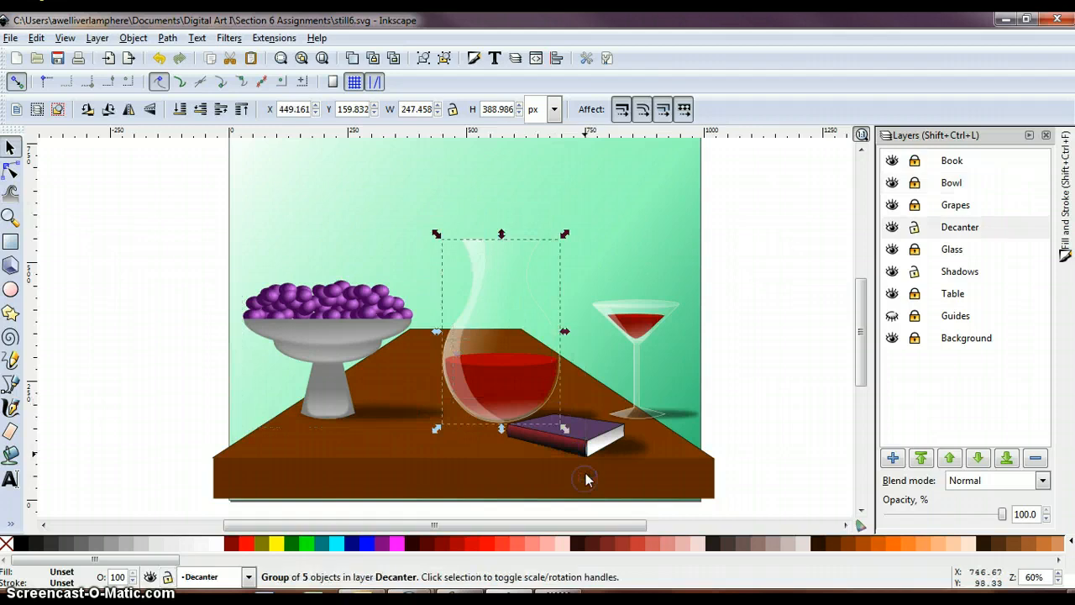
pyautogui.click(586, 411)
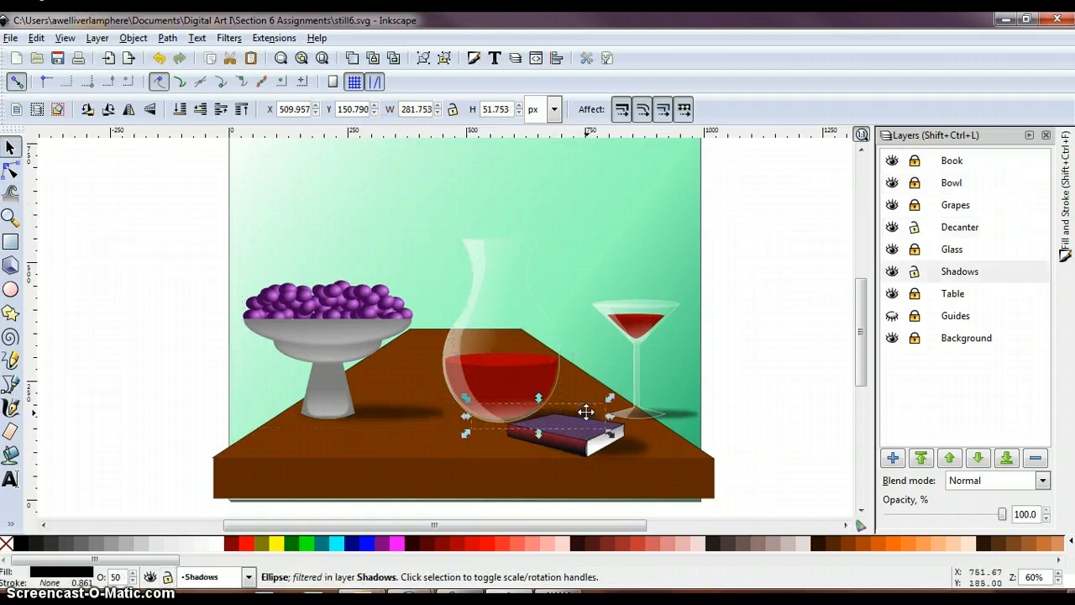
pyautogui.moveTo(384, 175); pyautogui.dragTo(645, 462)
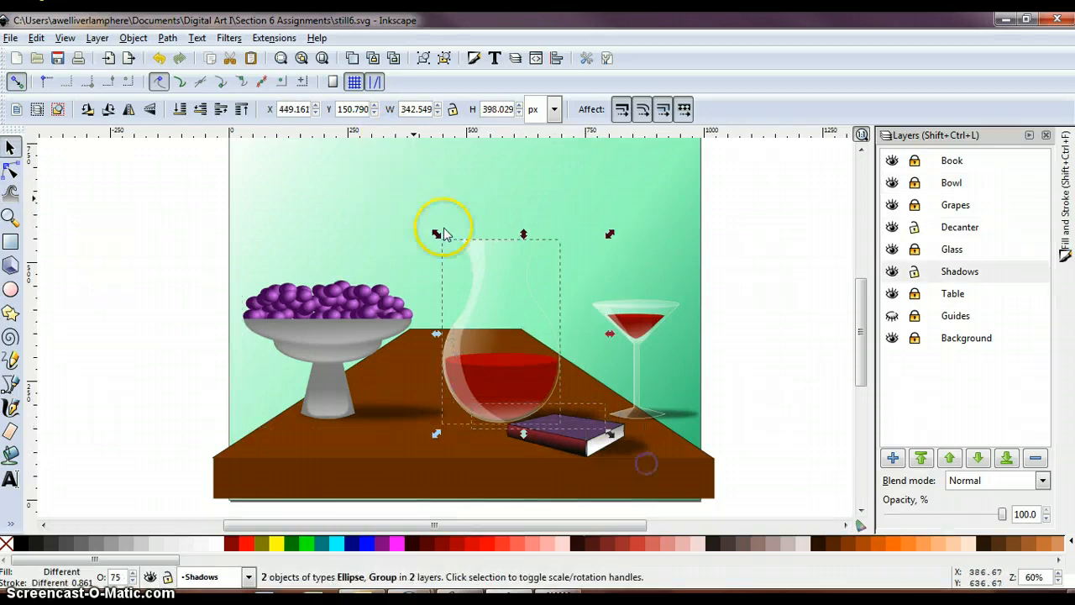
pyautogui.click(134, 38)
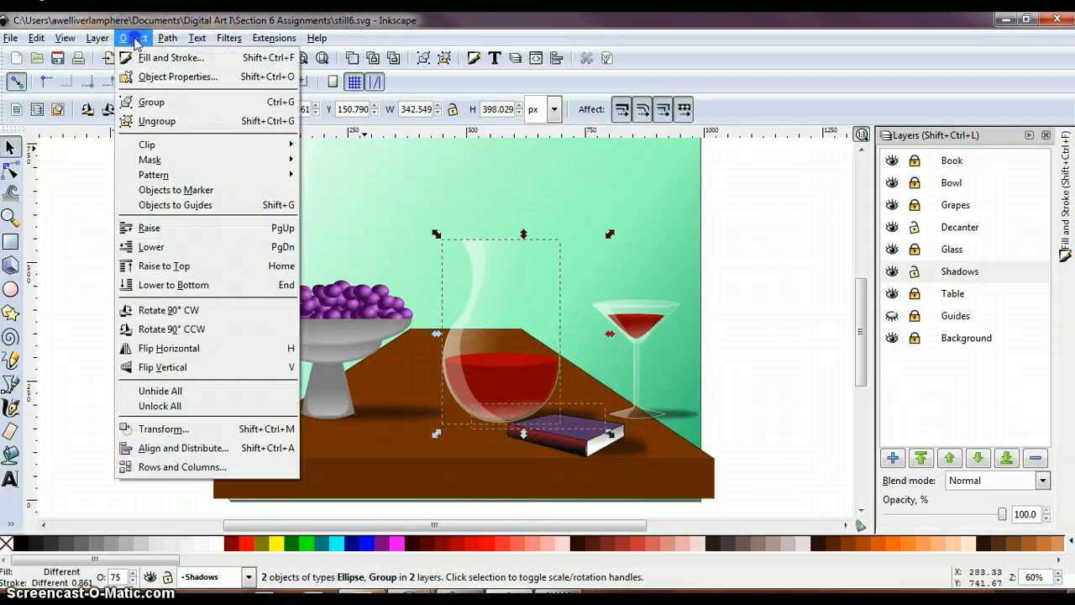
pyautogui.click(153, 101)
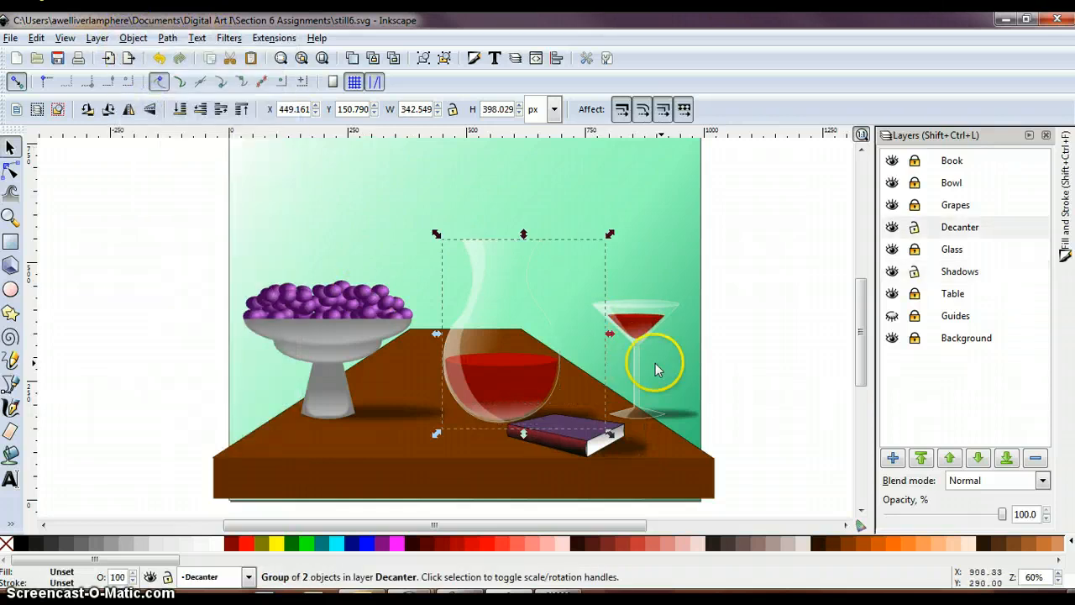